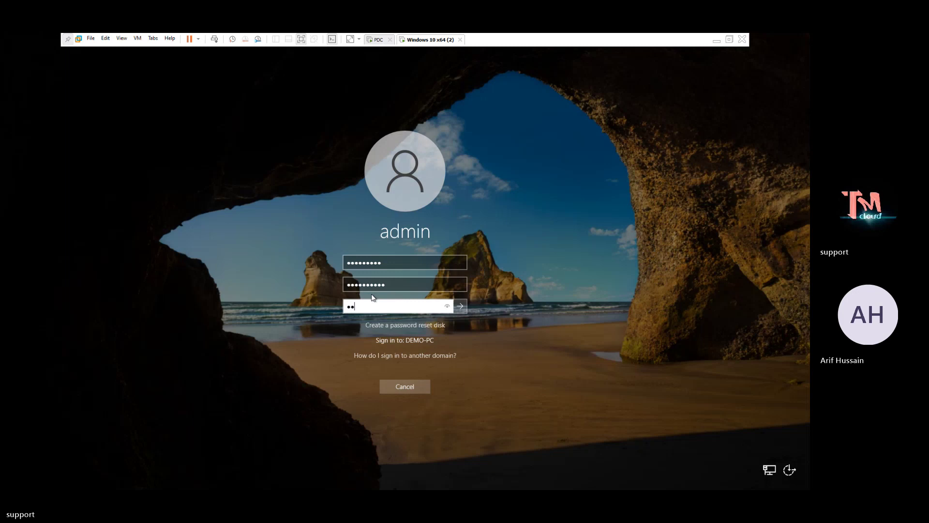
# Confirm the new password for the admin account and finish signing in to Windows.
pyautogui.write('**********')
pyautogui.press('Return')
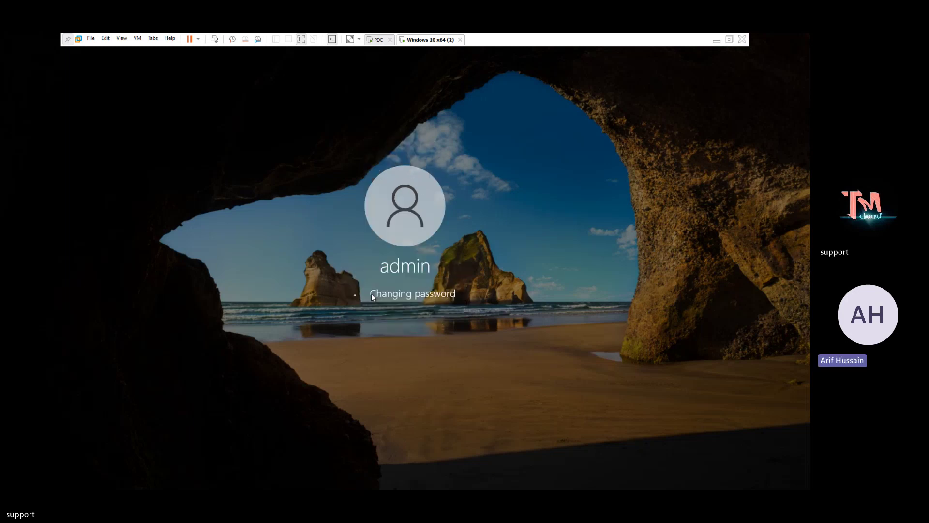
pyautogui.press('Return')
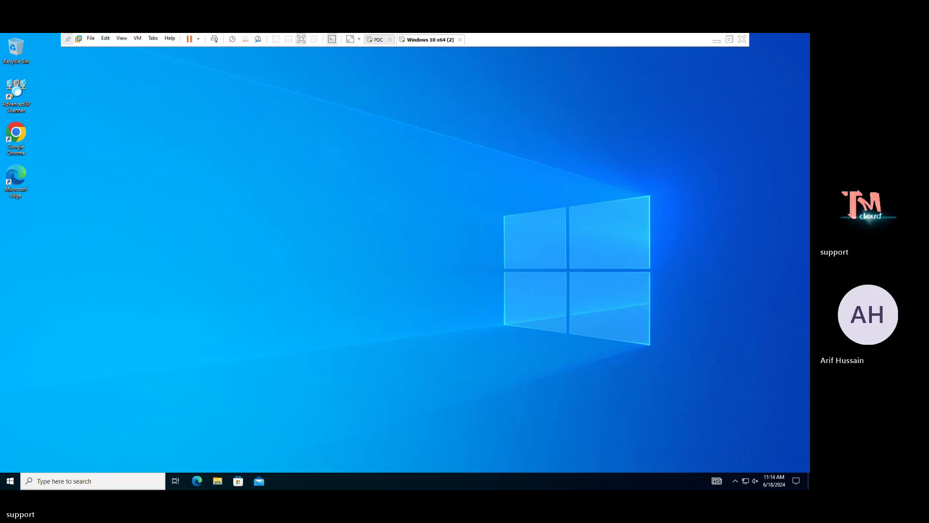
# On the PDC virtual machine, allow discovery on Network 2 and close the shutdown tracker, Admin Center message and Server Manager.
pyautogui.click(378, 40)
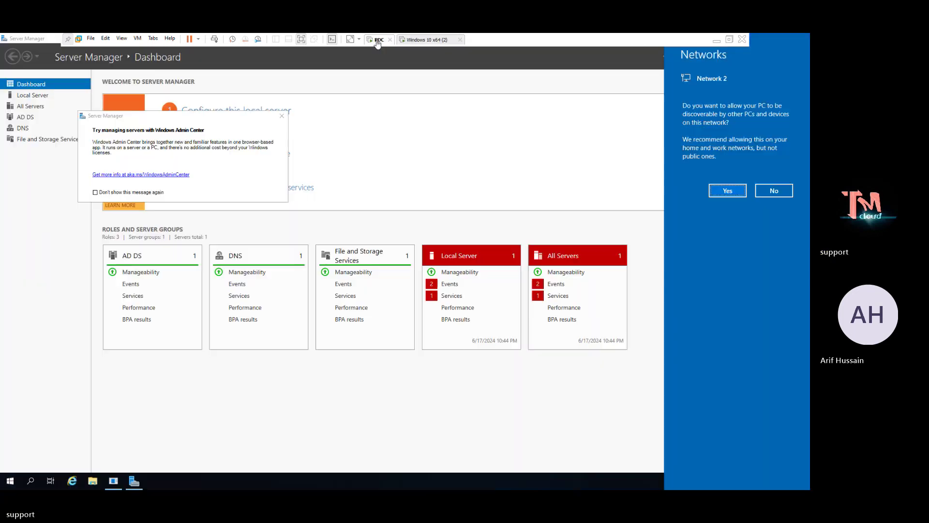
pyautogui.click(733, 193)
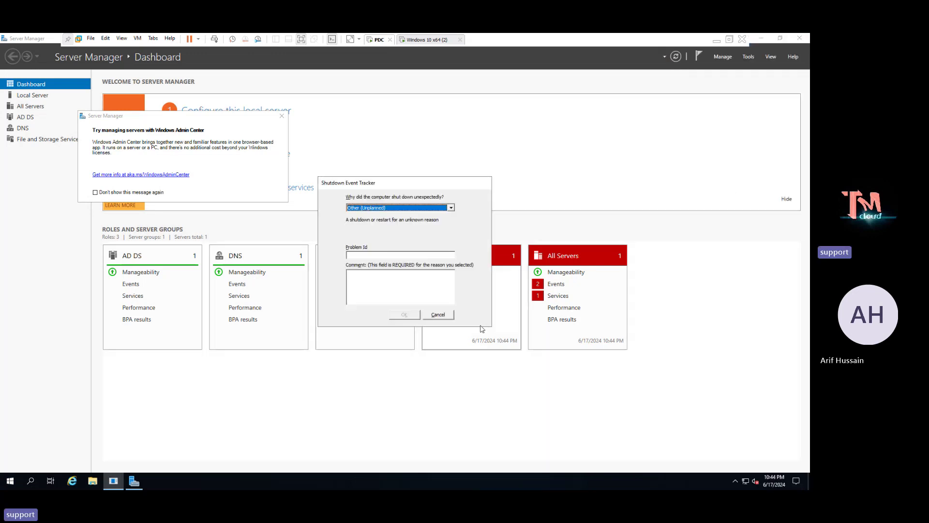
pyautogui.click(439, 316)
pyautogui.click(282, 116)
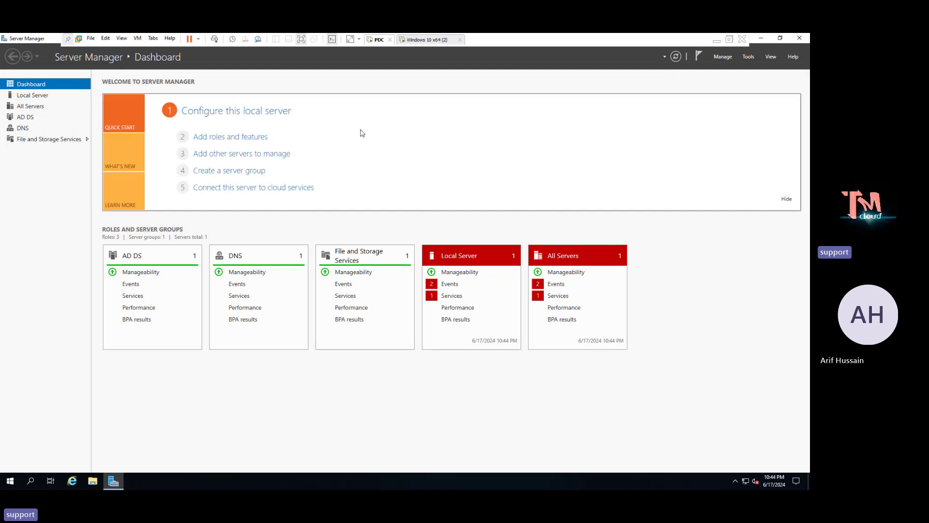
pyautogui.click(803, 38)
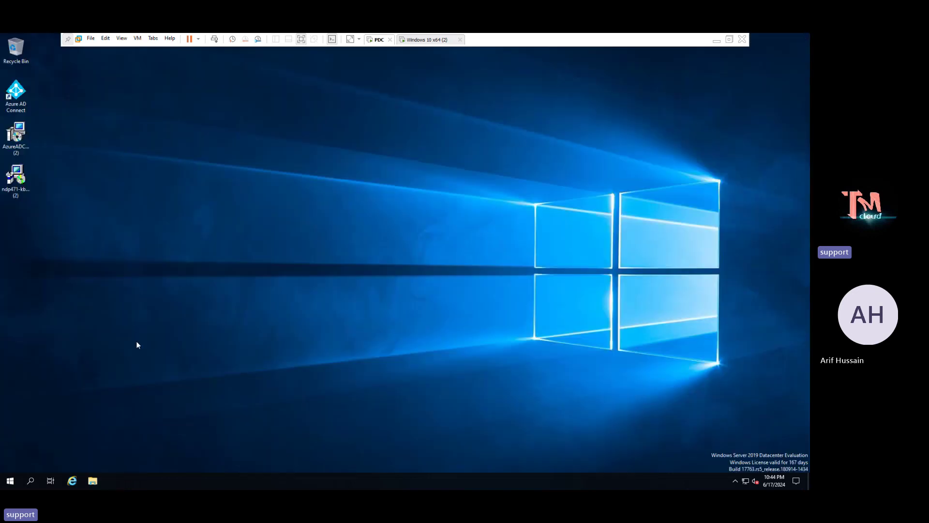
# Open the server's Network Connections by running ncpa.cpl.
pyautogui.rightClick(10, 480)
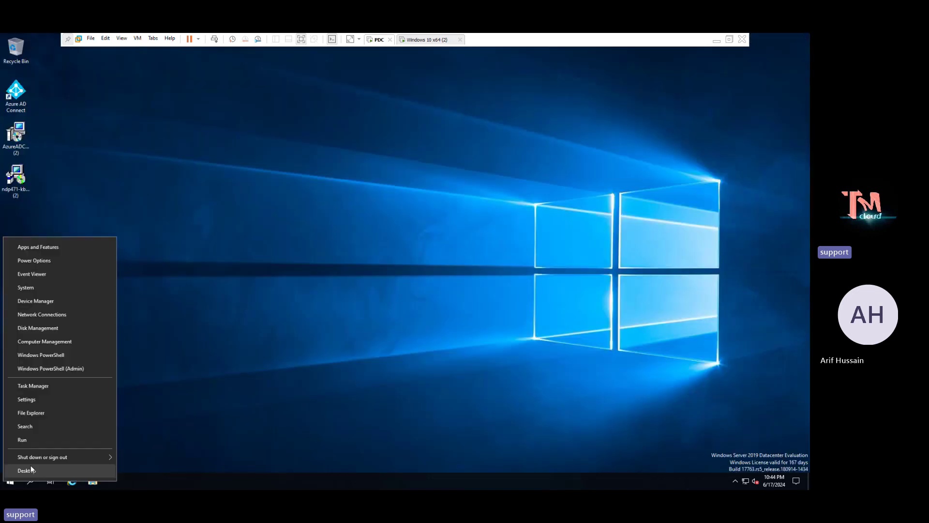
pyautogui.click(39, 438)
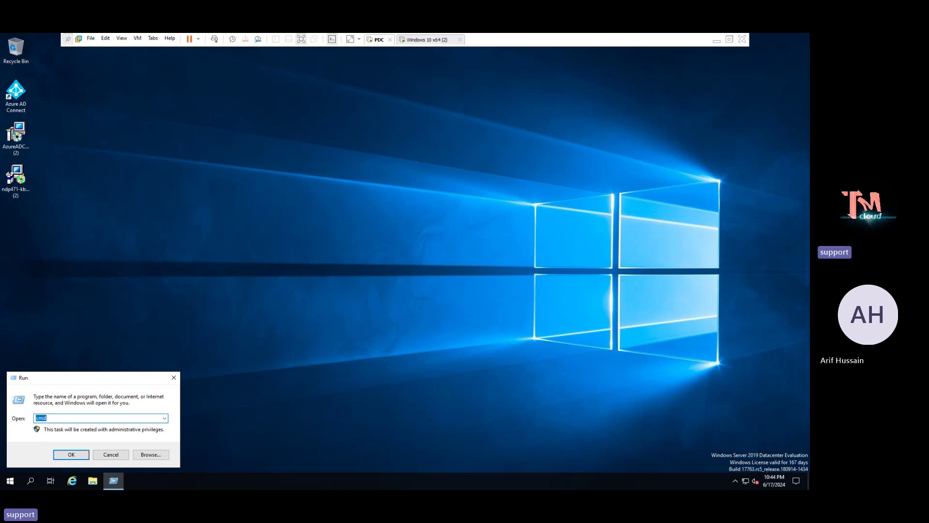
pyautogui.write('ncpa.cpl')
pyautogui.press('Return')
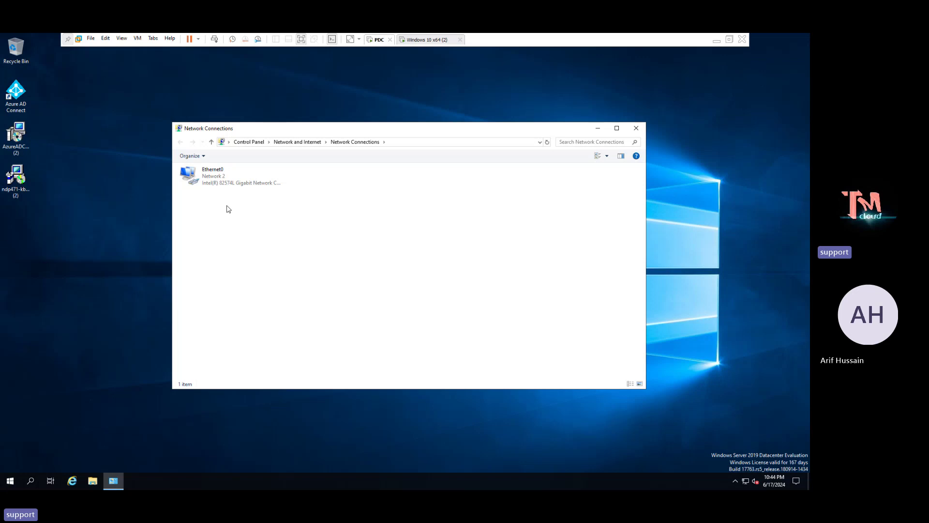
# Review the IPv4 address, gateway and DNS settings of Ethernet0, and close Network Connections.
pyautogui.rightClick(204, 176)
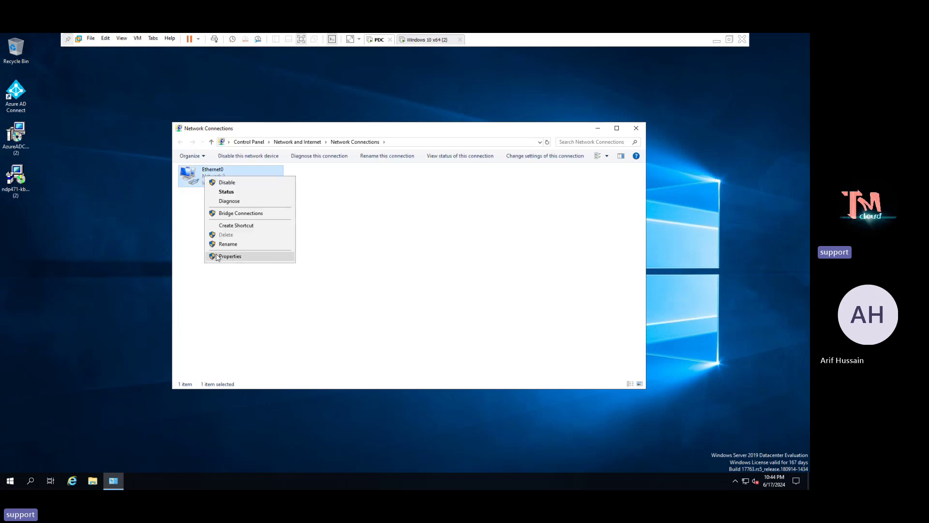
pyautogui.click(217, 256)
pyautogui.doubleClick(265, 252)
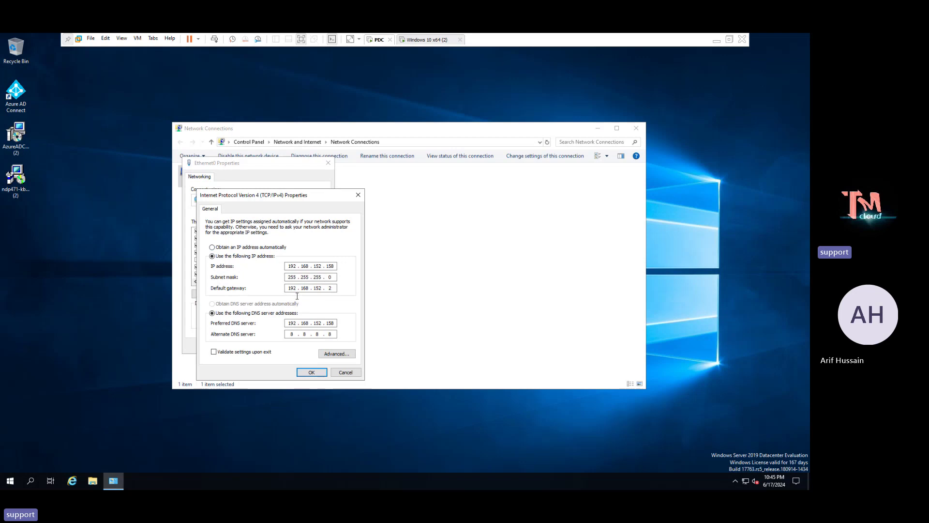
pyautogui.click(311, 372)
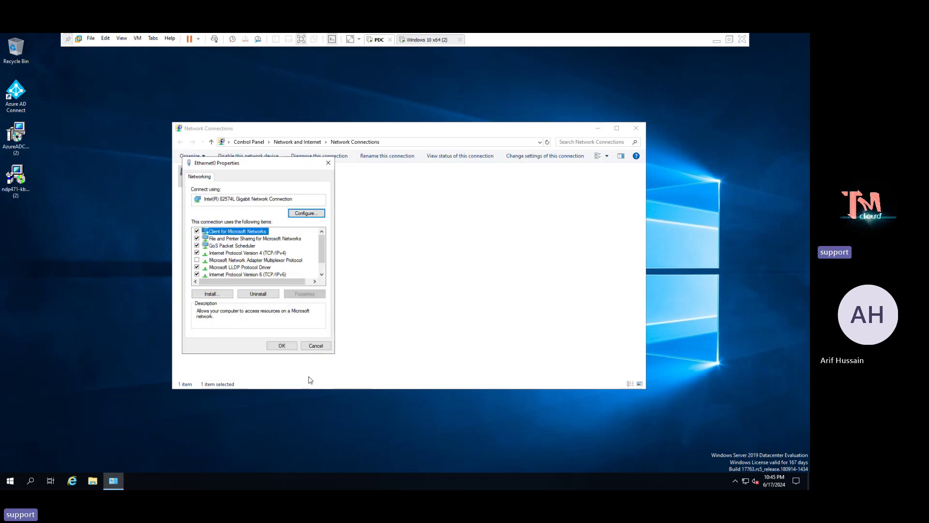
pyautogui.click(288, 346)
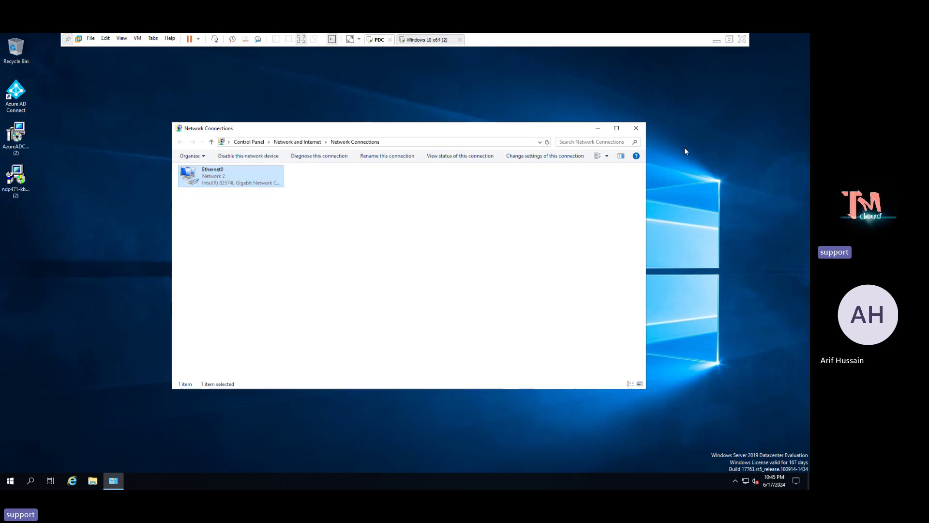
pyautogui.click(635, 128)
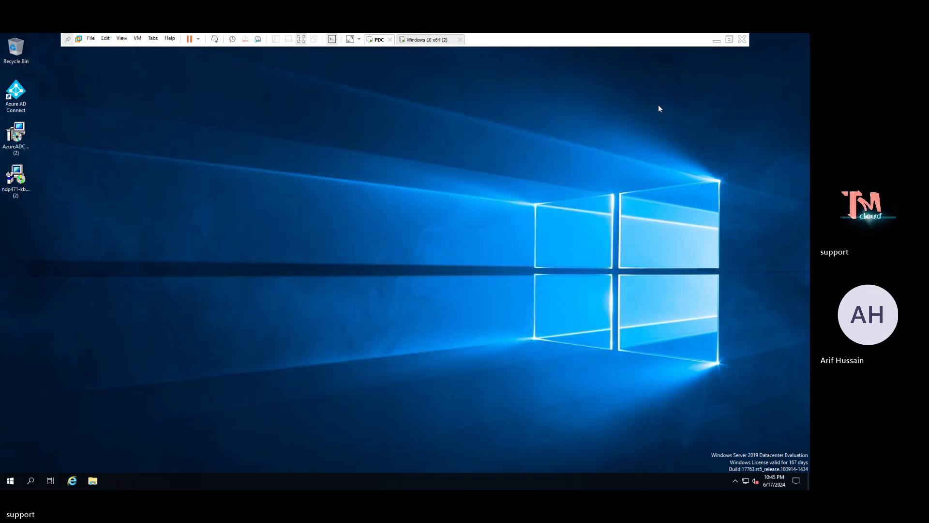
# Open Server Manager on the PDC server and dismiss the Windows Admin Center message.
pyautogui.click(11, 480)
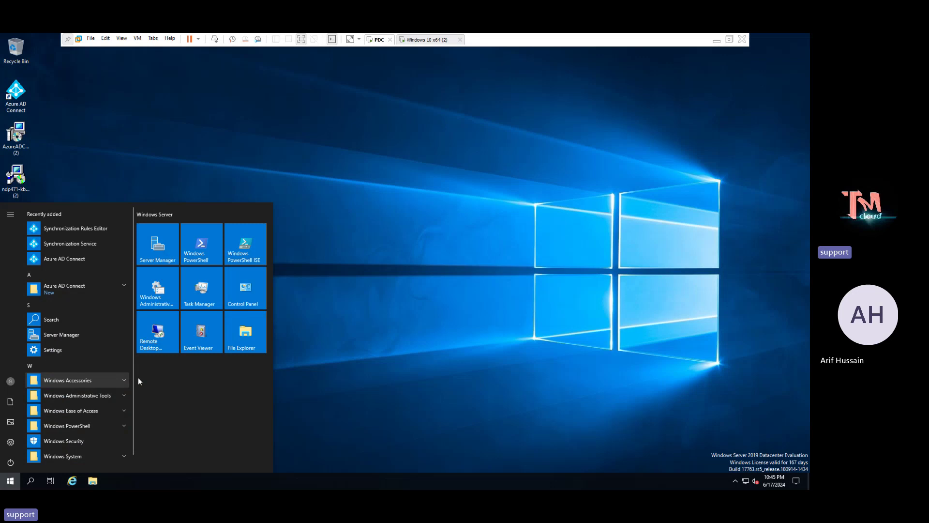
pyautogui.click(154, 246)
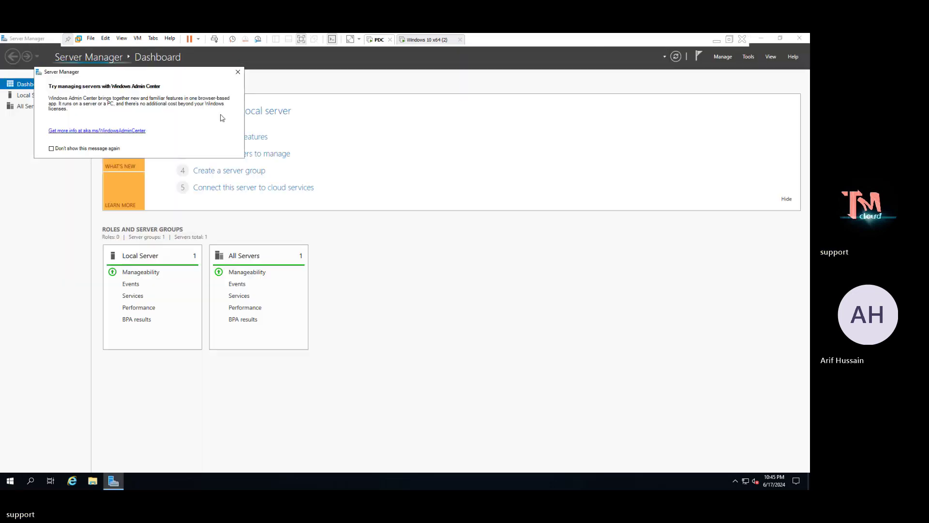
pyautogui.click(237, 72)
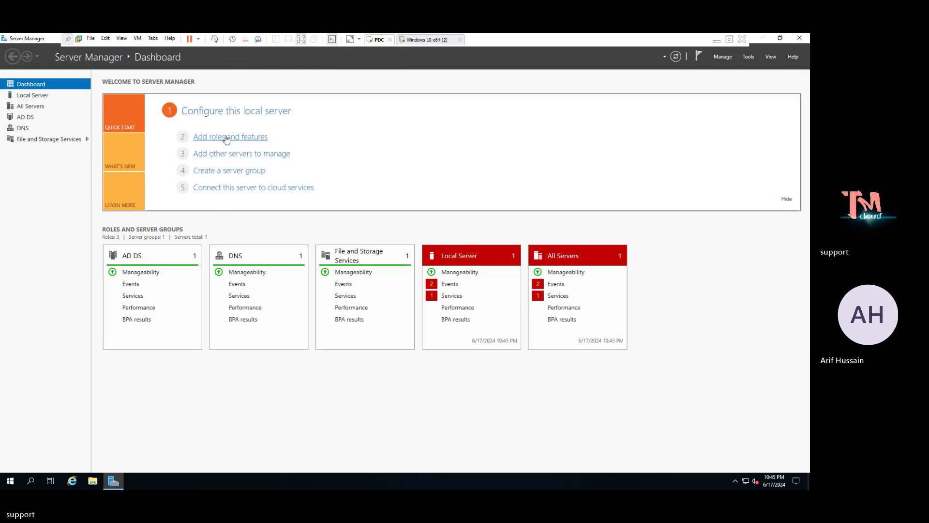
# Begin a role-based installation on the local server and select the DHCP Server role with its management tools.
pyautogui.click(227, 141)
pyautogui.click(274, 304)
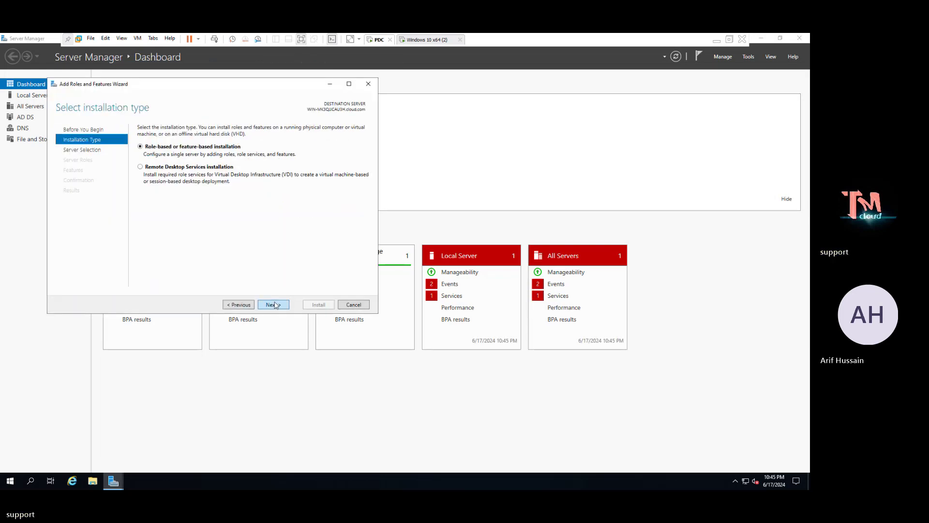
pyautogui.click(274, 305)
pyautogui.click(273, 304)
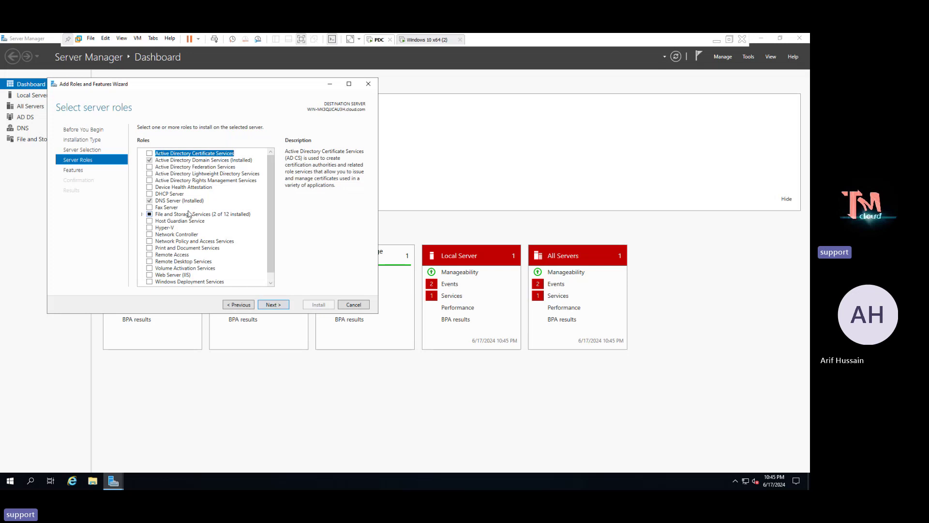
pyautogui.click(150, 193)
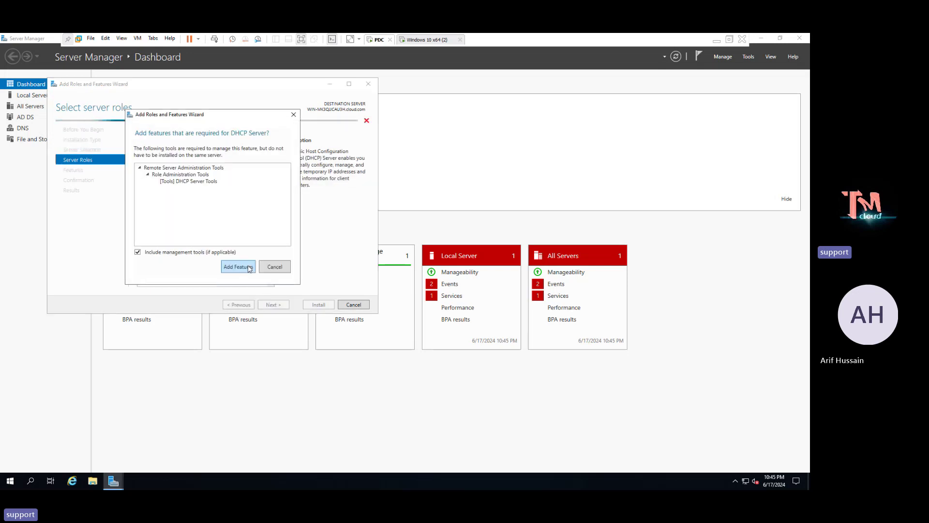
pyautogui.click(248, 267)
# Keep the default features and install the DHCP Server role.
pyautogui.click(273, 303)
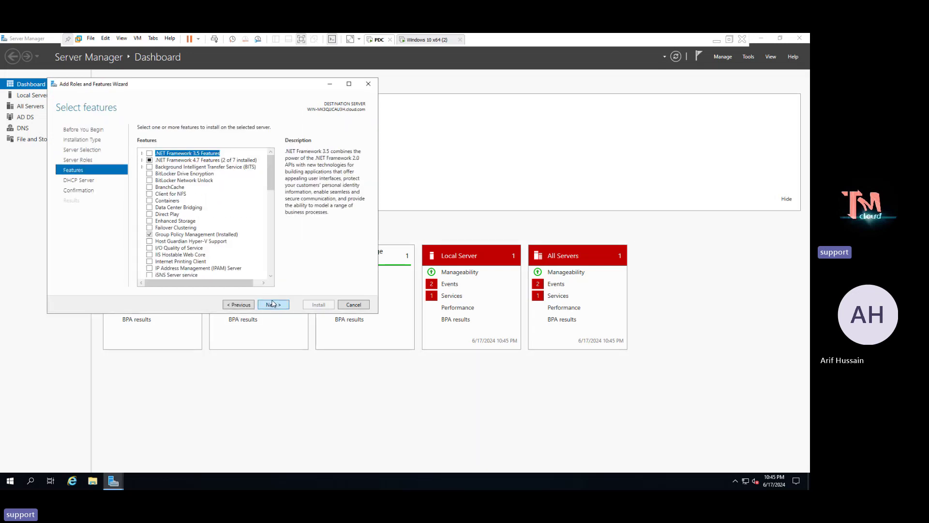
pyautogui.click(272, 304)
pyautogui.click(273, 304)
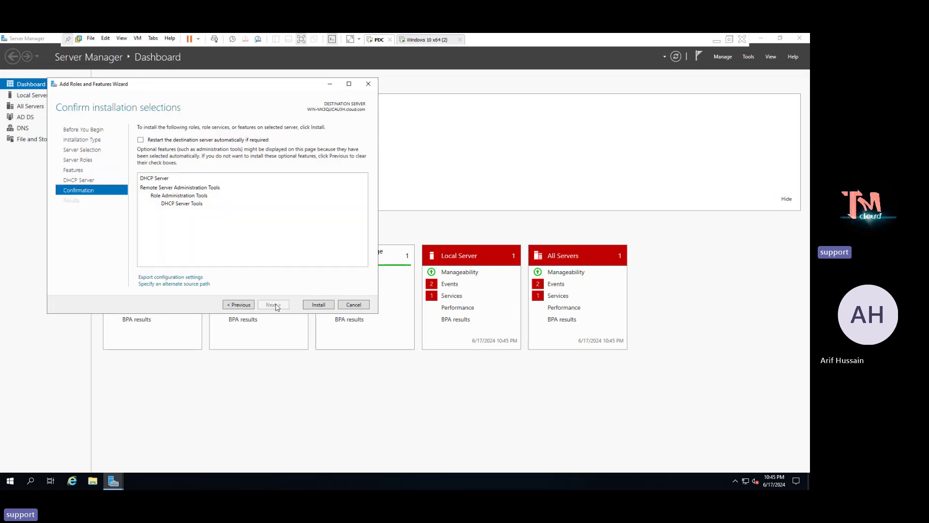
pyautogui.click(318, 305)
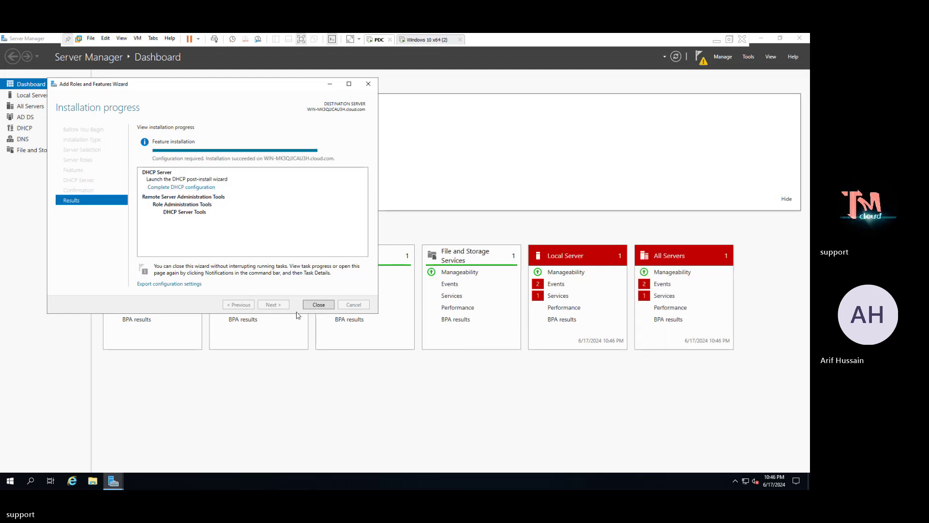
# Complete the DHCP post-install configuration with the domain administrator's credentials, and close the wizards and Server Manager.
pyautogui.click(203, 188)
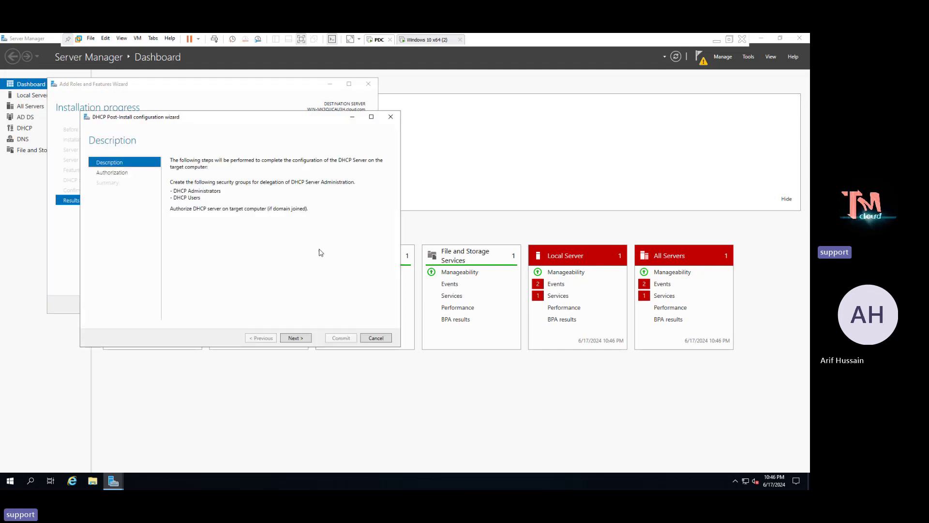
pyautogui.click(299, 339)
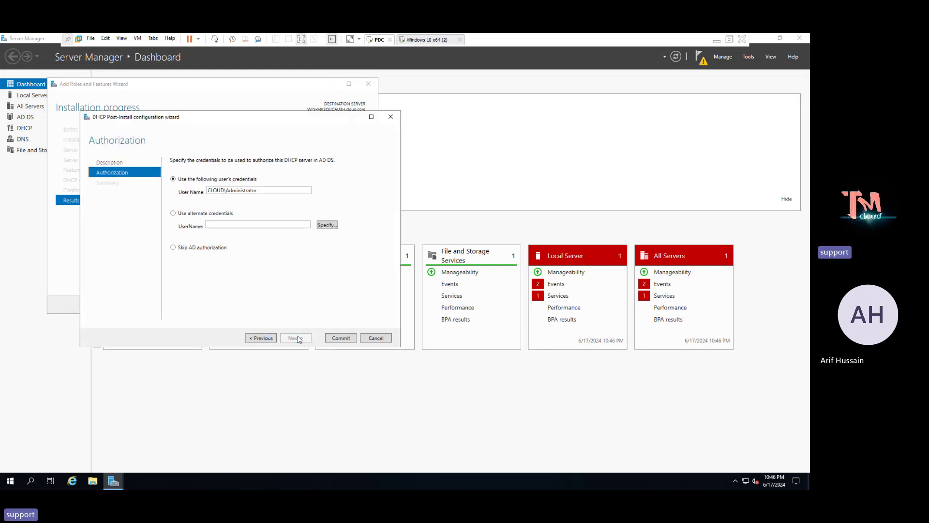
pyautogui.click(348, 340)
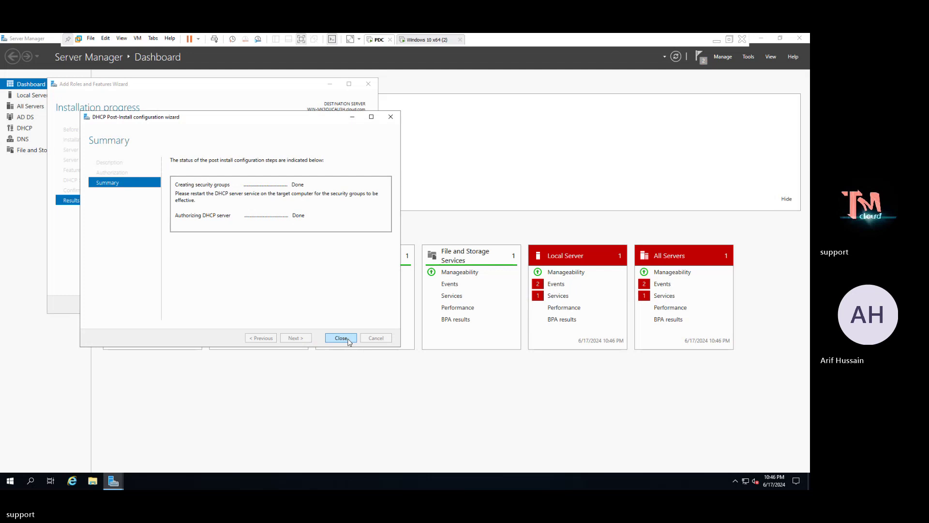
pyautogui.click(341, 338)
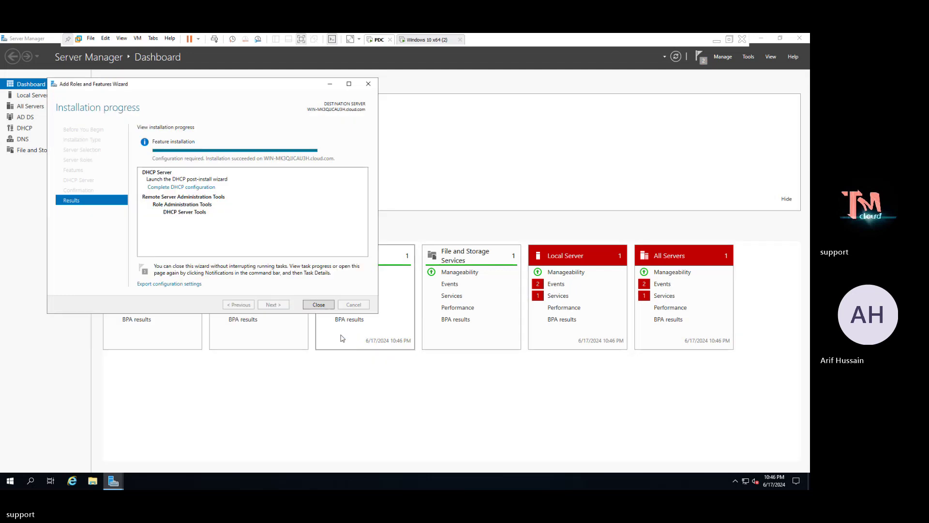
pyautogui.click(318, 304)
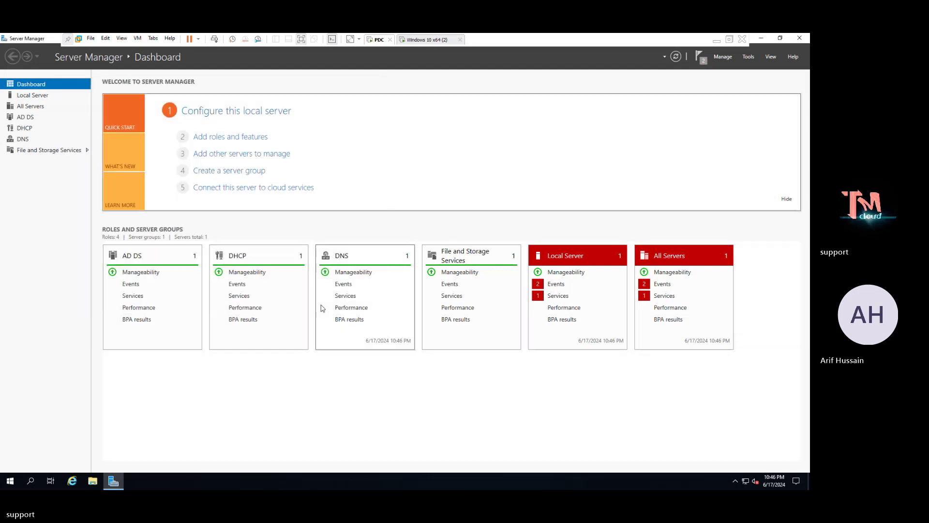
pyautogui.click(799, 38)
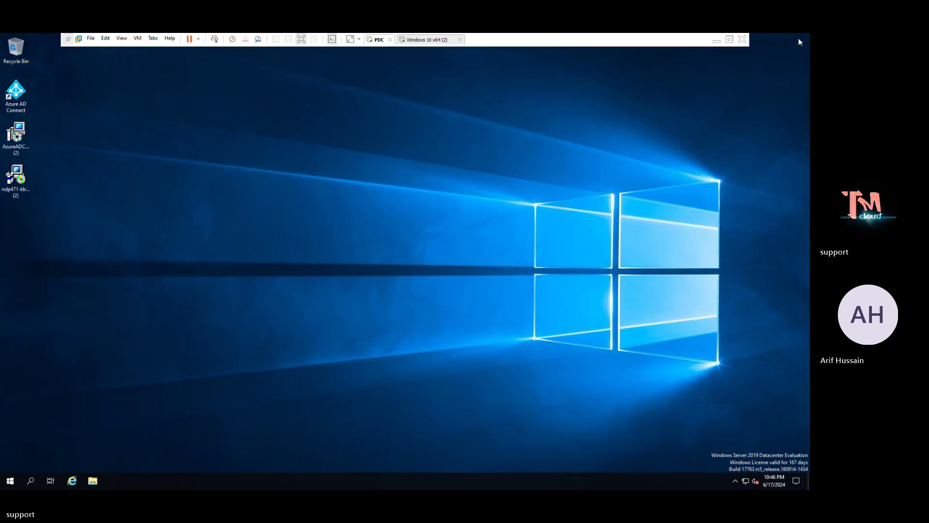
pyautogui.rightClick(356, 212)
pyautogui.rightClick(378, 235)
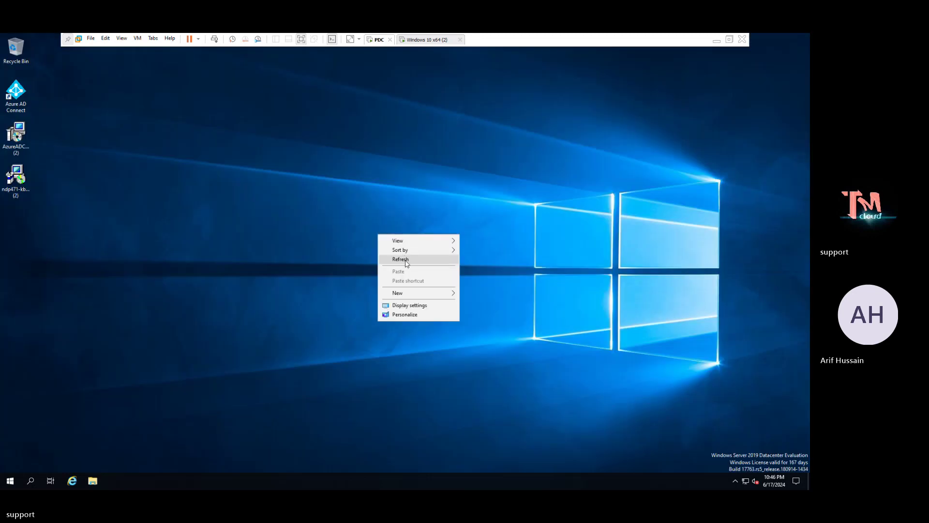
pyautogui.rightClick(405, 257)
pyautogui.rightClick(436, 281)
pyautogui.rightClick(452, 289)
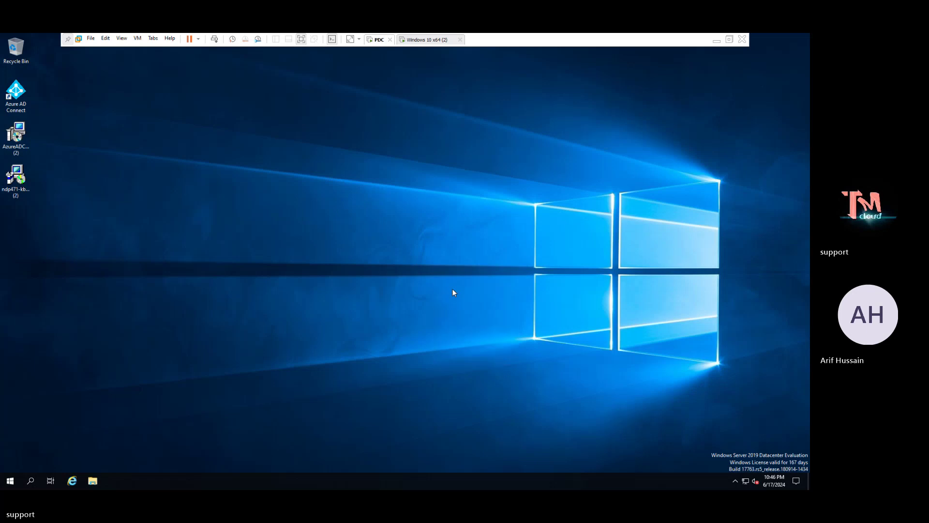
pyautogui.click(472, 313)
pyautogui.rightClick(455, 290)
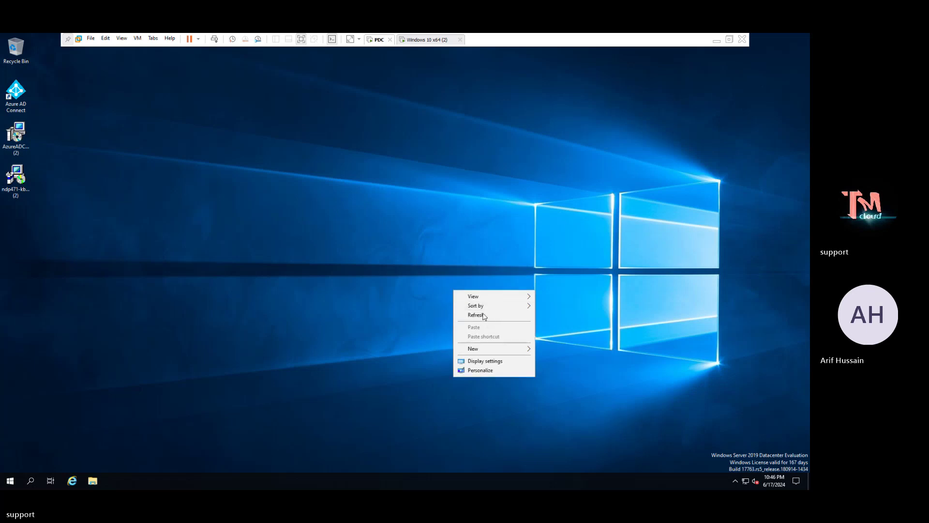
pyautogui.click(486, 315)
pyautogui.rightClick(483, 314)
pyautogui.click(488, 294)
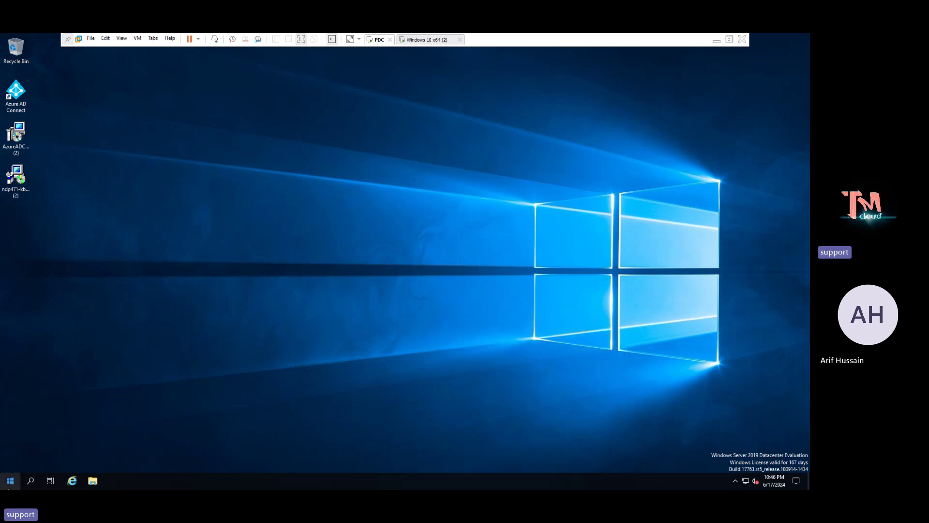
# Reopen Server Manager after the DHCP installation and close its Windows Admin Center message.
pyautogui.click(10, 480)
pyautogui.click(154, 242)
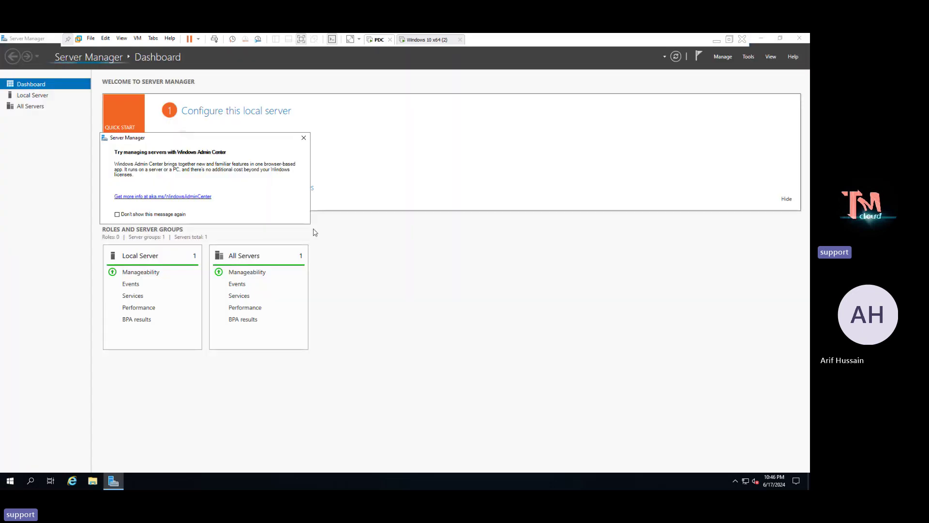
pyautogui.click(303, 138)
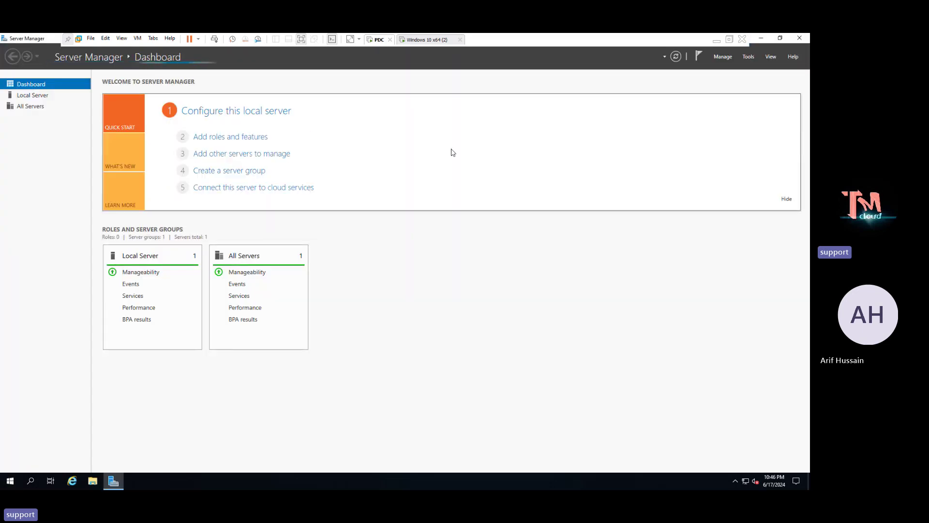
# Open the DHCP management console, enlarge it, widen the tree, and expand the server's IPv4 and IPv6 nodes.
pyautogui.click(747, 56)
pyautogui.click(690, 156)
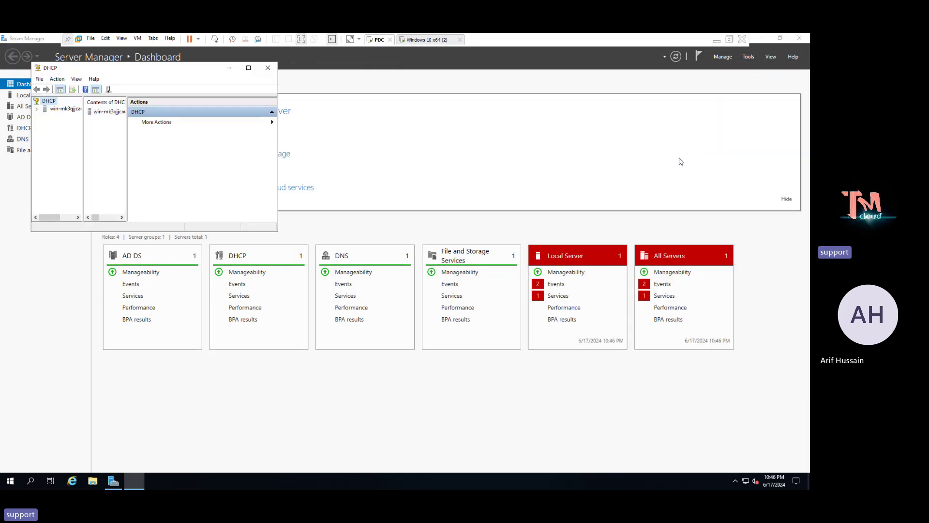
pyautogui.click(249, 69)
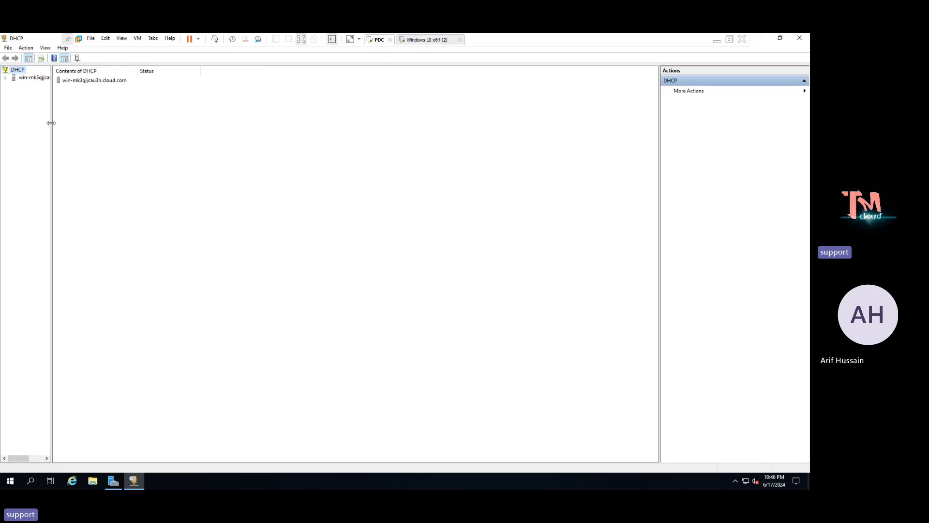
pyautogui.moveTo(52, 124); pyautogui.dragTo(147, 130)
pyautogui.click(5, 77)
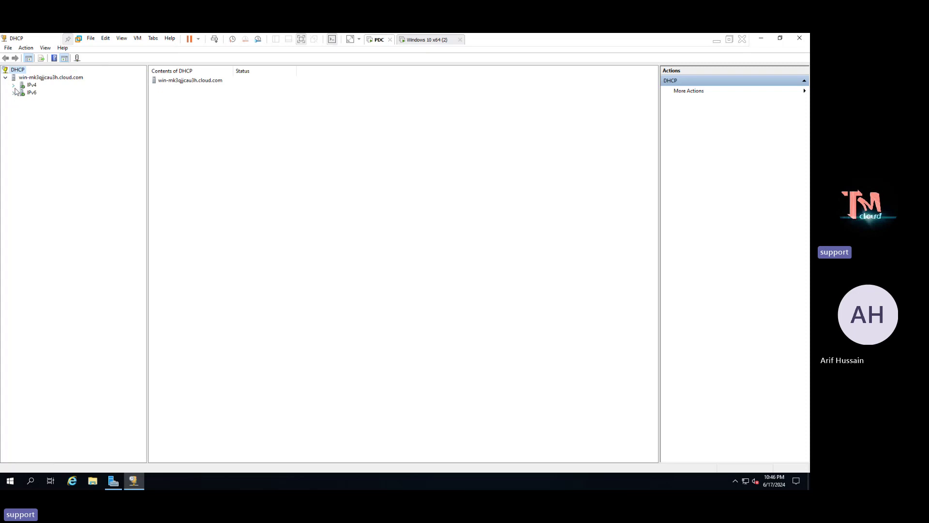
pyautogui.click(13, 93)
pyautogui.click(13, 85)
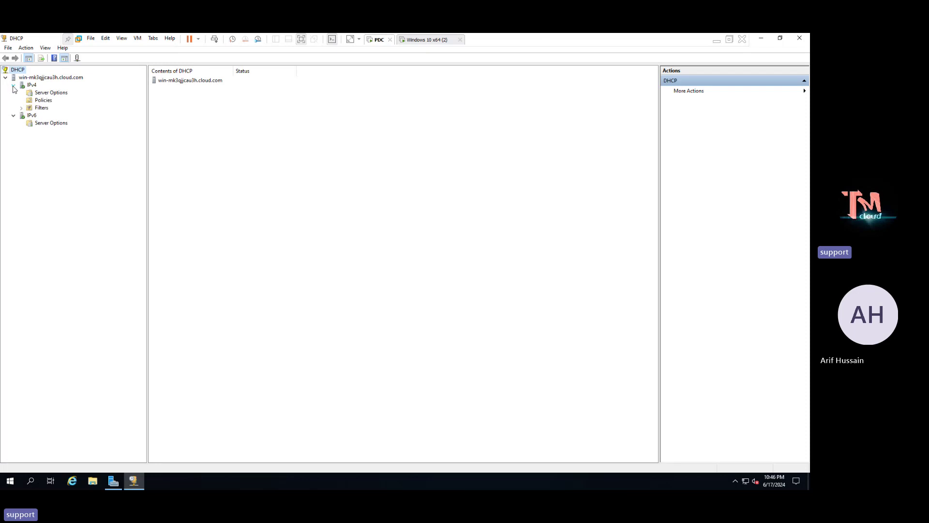
# Check the network adapter mode in the PDC virtual machine's hardware settings without changing anything.
pyautogui.rightClick(379, 42)
pyautogui.click(404, 153)
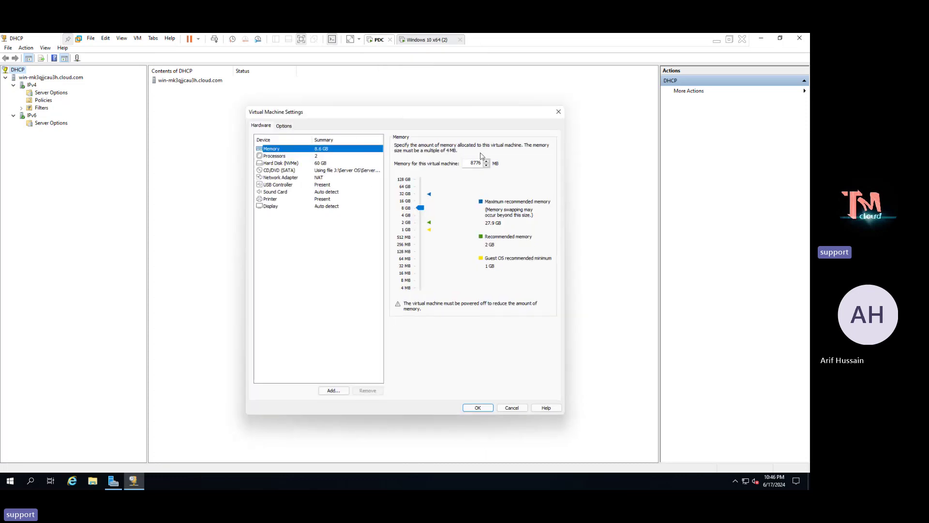
pyautogui.click(512, 408)
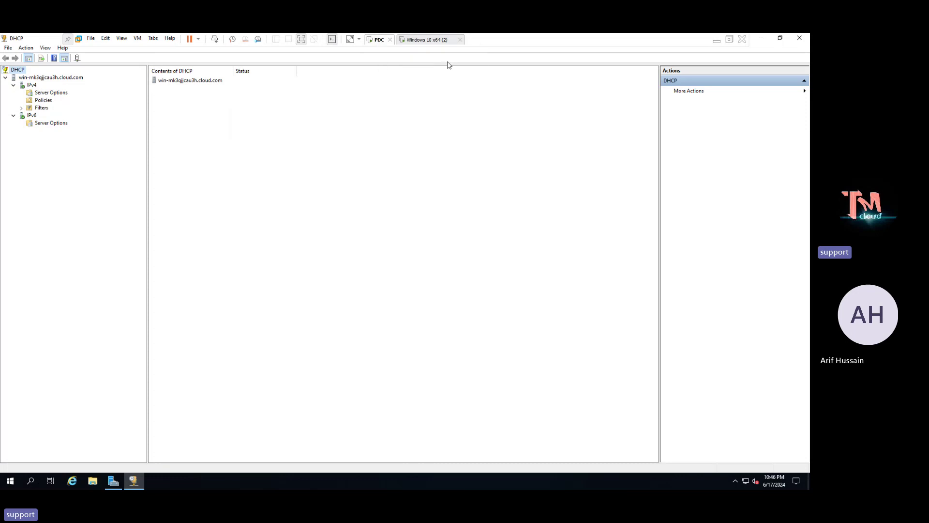
# Set the Windows 10 virtual machine's network adapter to NAT and return to the PDC virtual machine.
pyautogui.rightClick(410, 41)
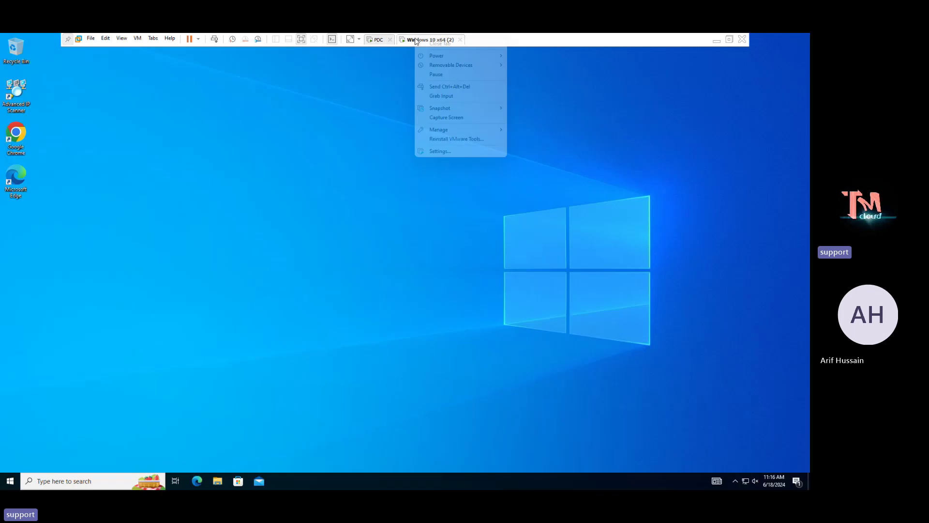
pyautogui.click(441, 150)
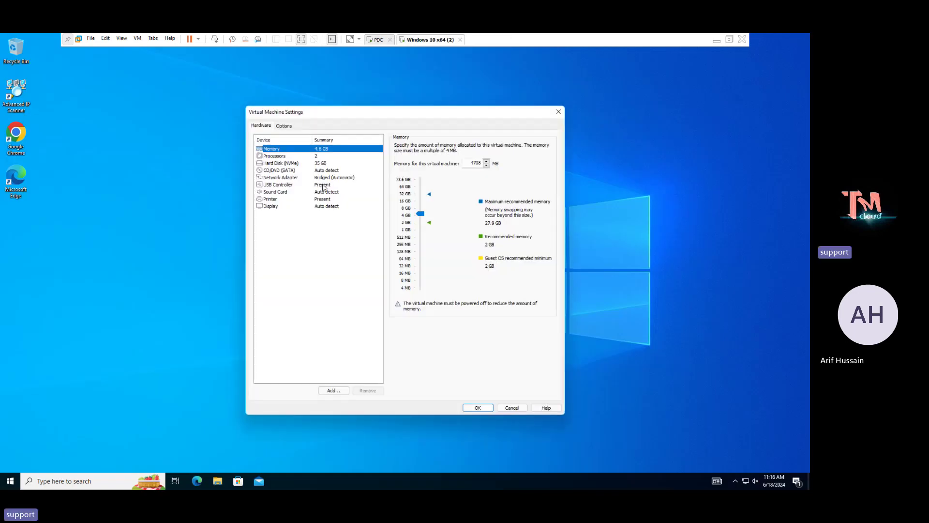
pyautogui.click(327, 177)
pyautogui.click(397, 197)
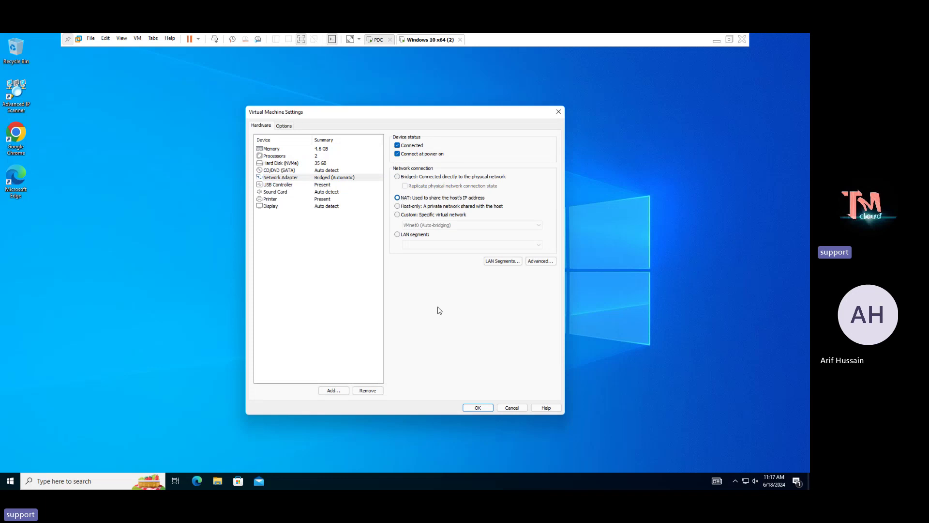
pyautogui.click(478, 407)
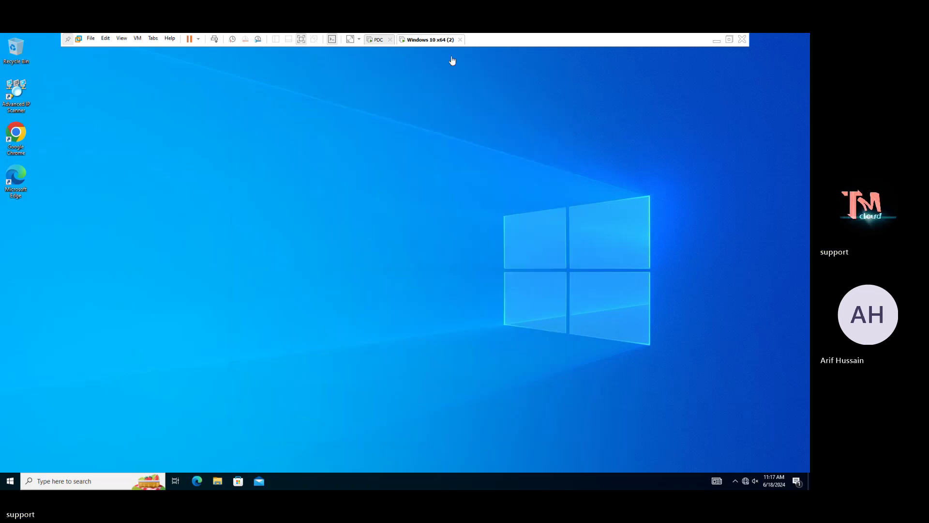
pyautogui.click(383, 41)
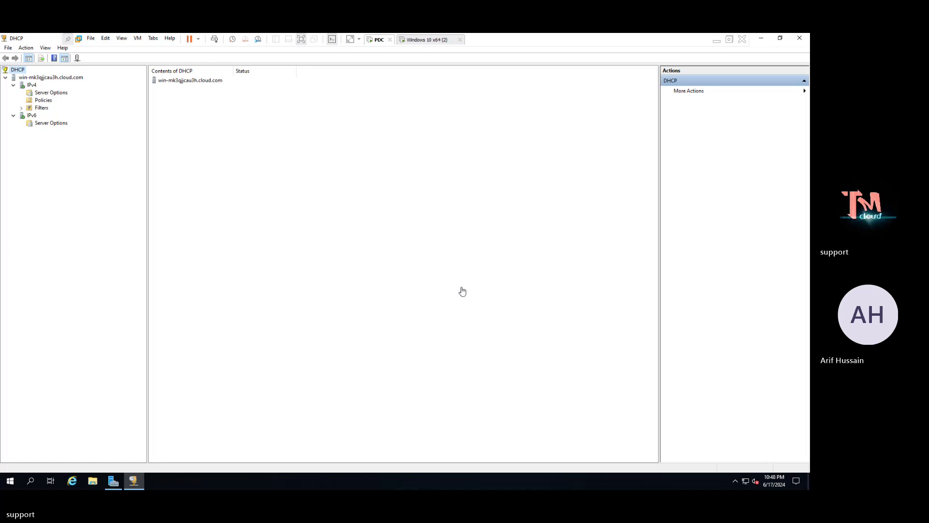
# Start a new IPv4 scope on the DHCP server and name it demo-scope.
pyautogui.rightClick(32, 86)
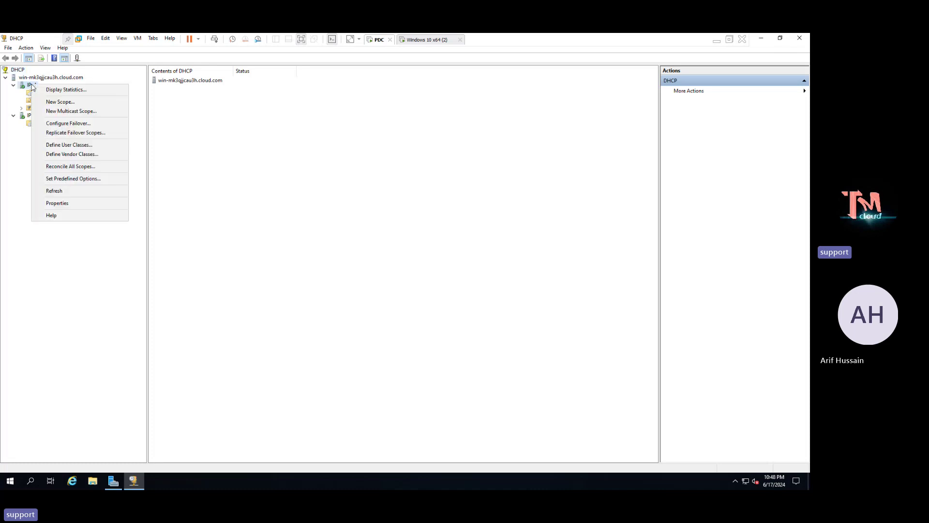
pyautogui.click(66, 103)
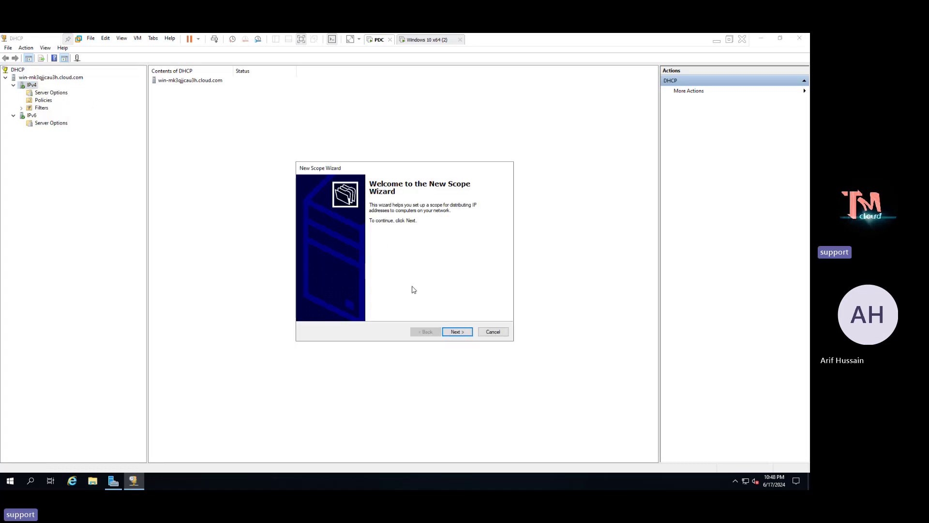
pyautogui.click(457, 331)
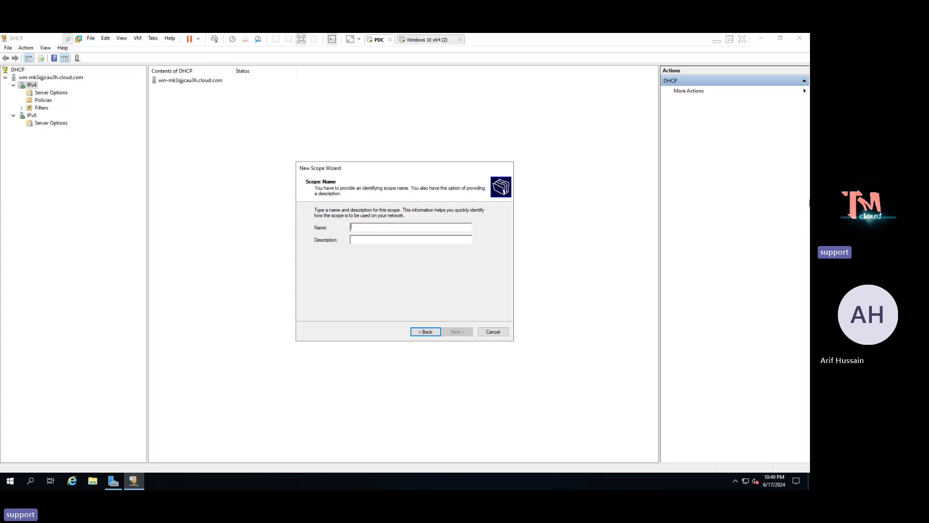
pyautogui.write('demo-sco')
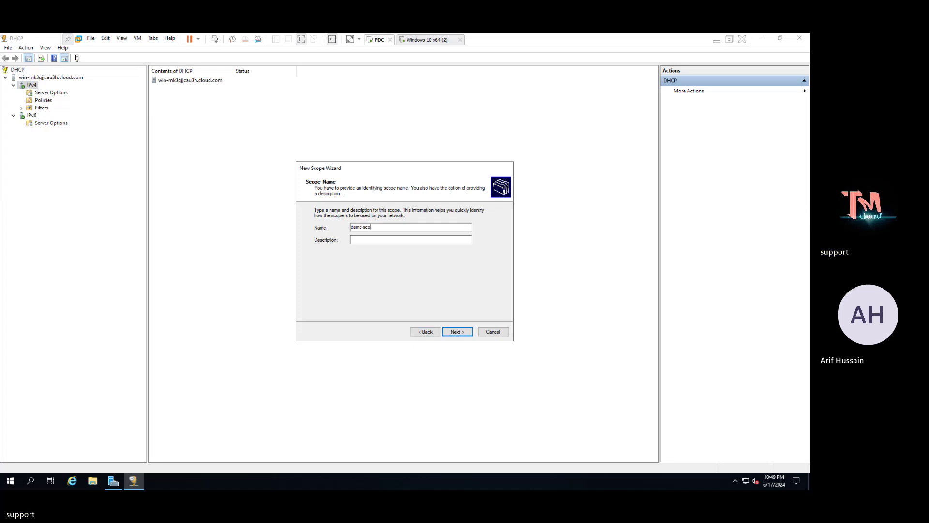
pyautogui.write('pee')
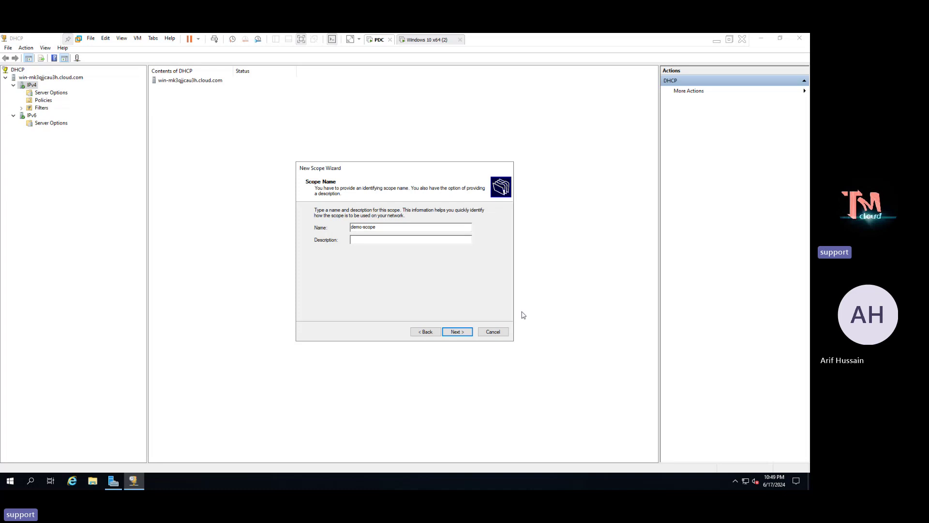
pyautogui.click(464, 332)
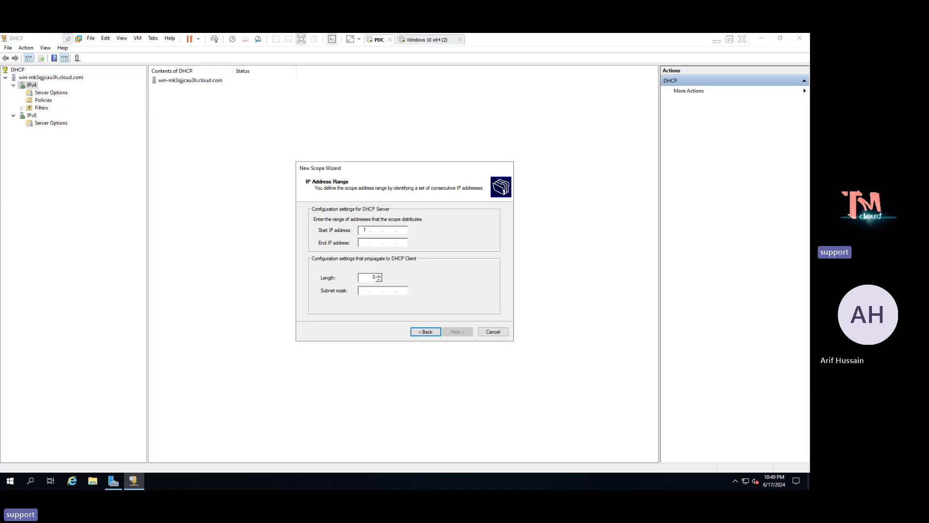
# Set the scope's address range to 192.168.158.200 through 192.168.158.250.
pyautogui.write('92 . 168 . 158')
pyautogui.click(364, 242)
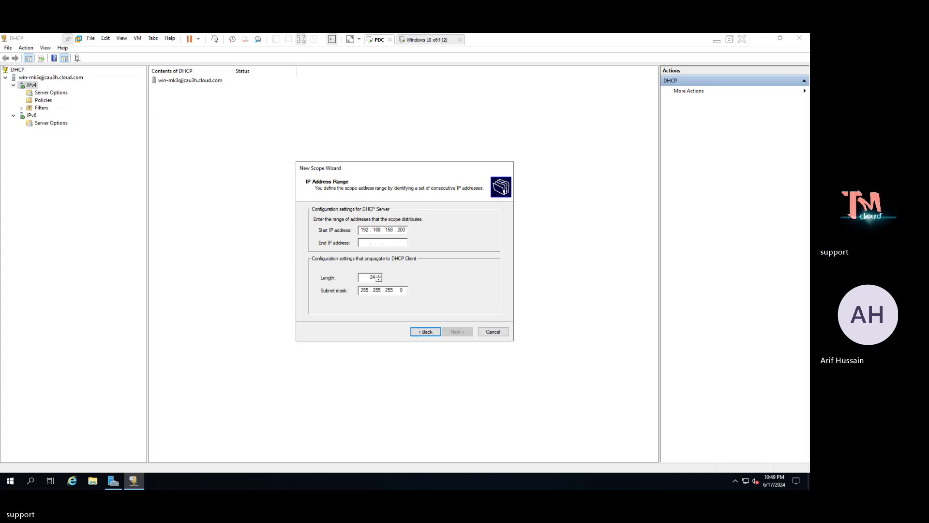
pyautogui.write('192 . 168 . ')
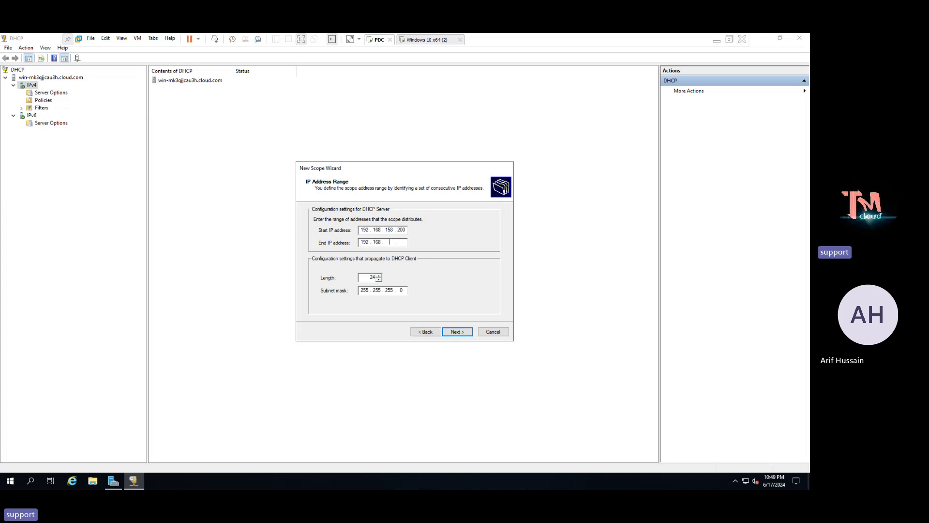
pyautogui.write('158 . 250')
pyautogui.click(457, 333)
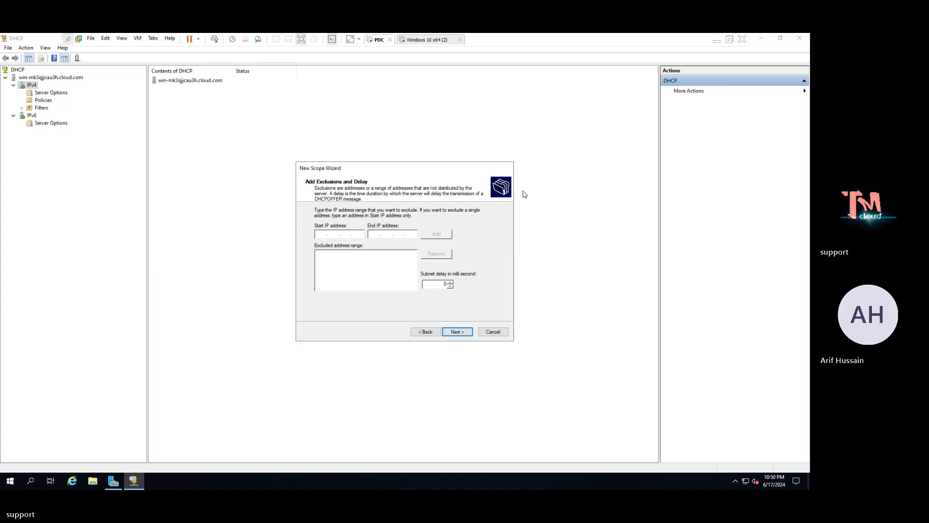
# Replace the scope's address range with 172.16.1.200 through 172.16.1.250, and cancel the New Scope Wizard.
pyautogui.click(426, 332)
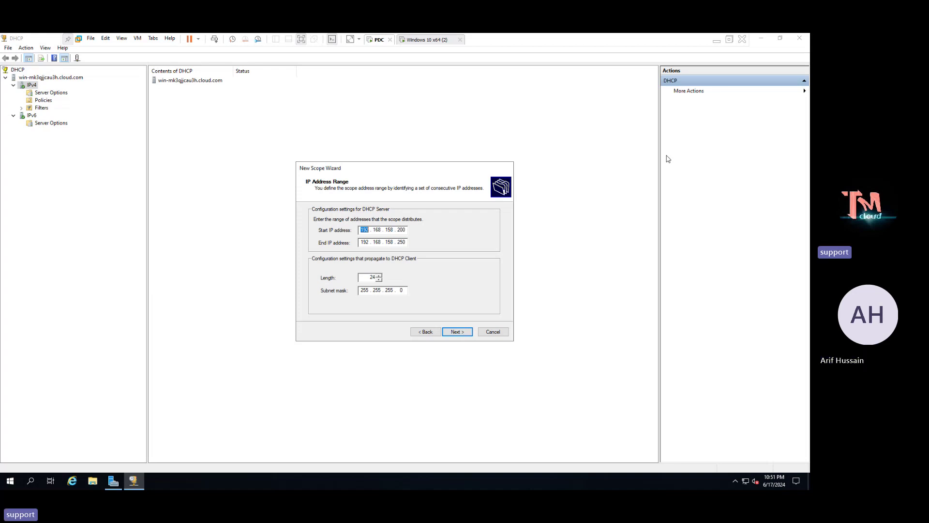
pyautogui.click(425, 332)
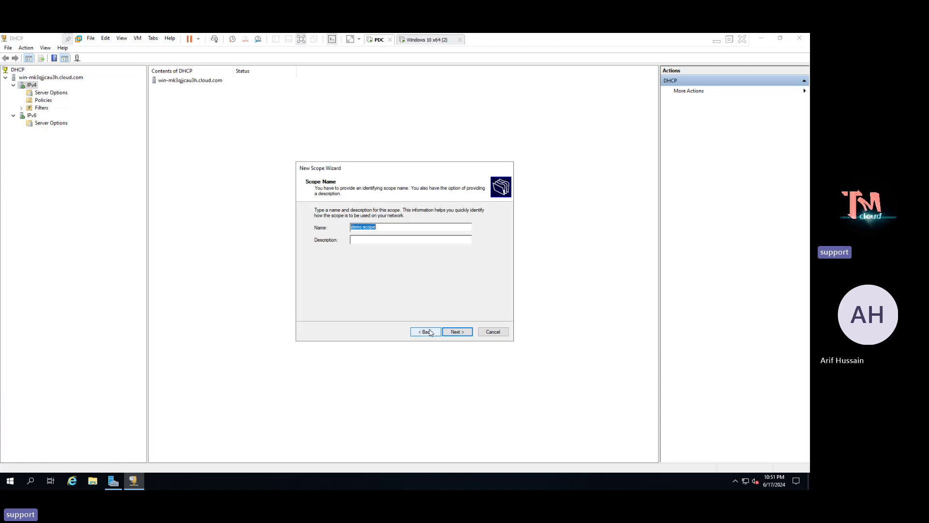
pyautogui.click(455, 334)
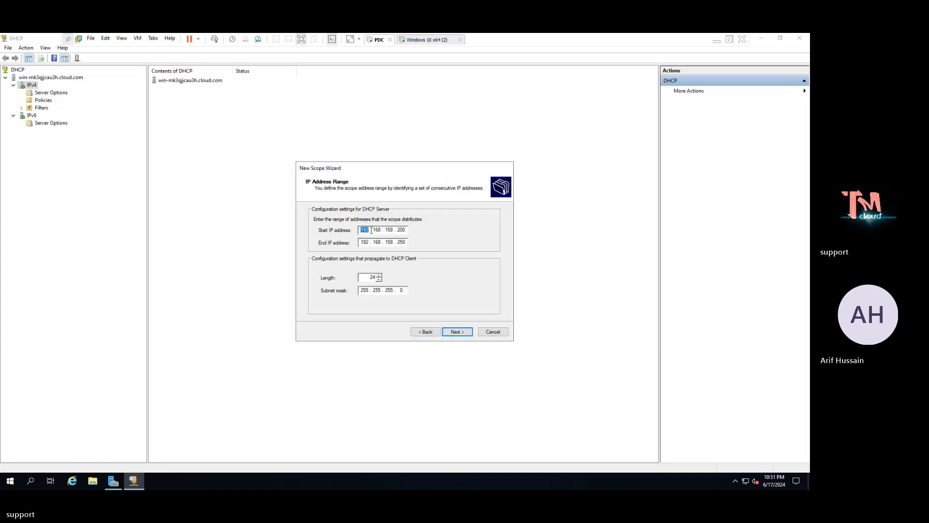
pyautogui.click(434, 334)
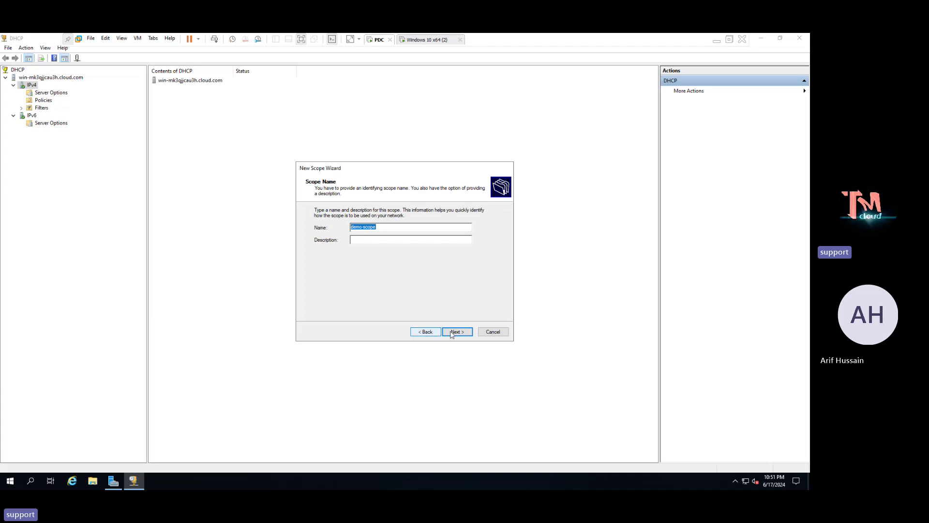
pyautogui.click(456, 332)
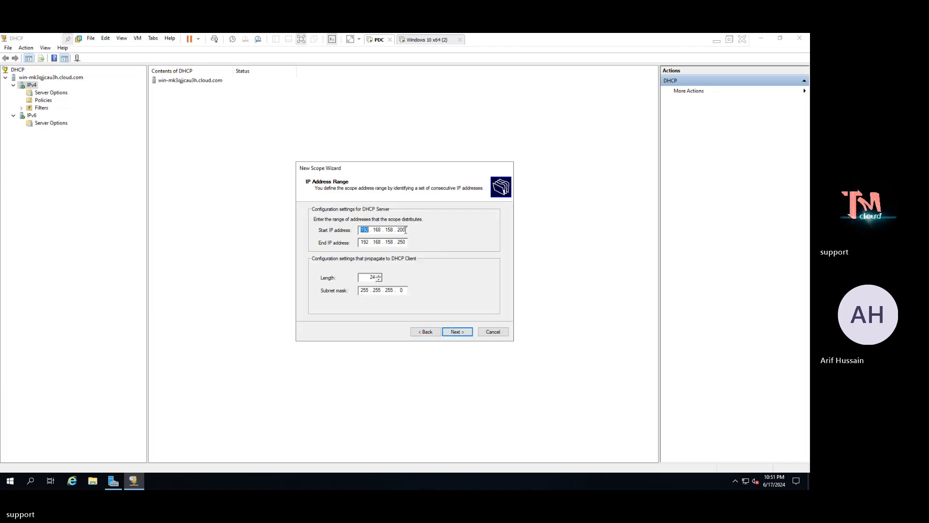
pyautogui.press('BackSpace')
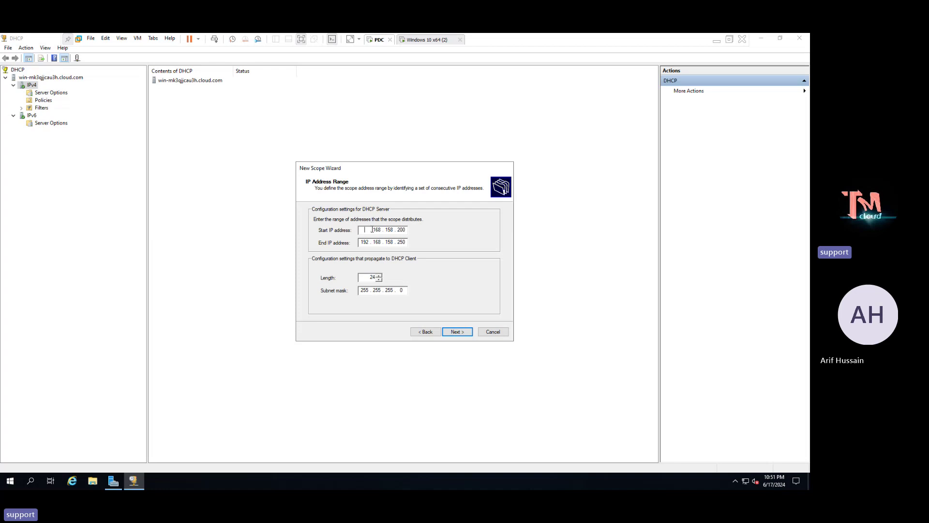
pyautogui.press('.')
pyautogui.press('BackSpace')
pyautogui.press('BackSpace')
pyautogui.press('BackSpace')
pyautogui.press('BackSpace')
pyautogui.press('BackSpace')
pyautogui.press('BackSpace')
pyautogui.press('BackSpace')
pyautogui.press('BackSpace')
pyautogui.press('BackSpace')
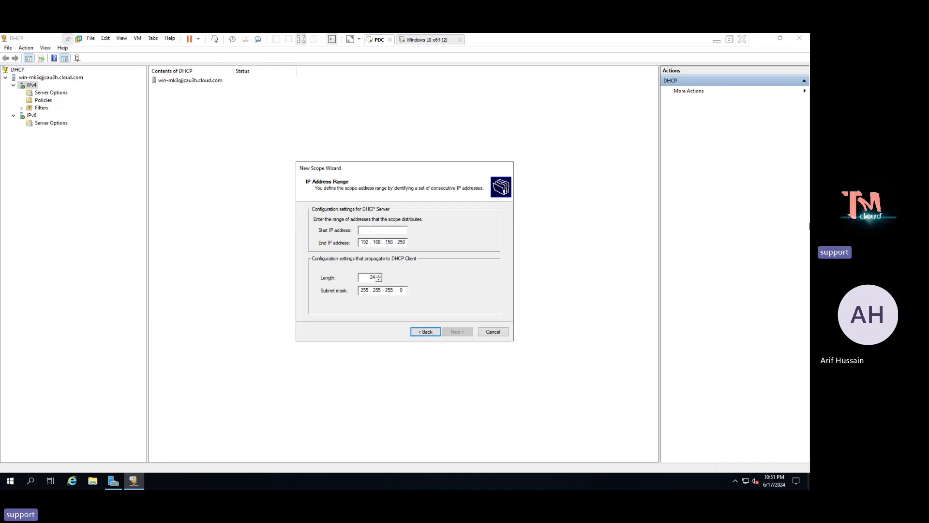
pyautogui.write('172.16.')
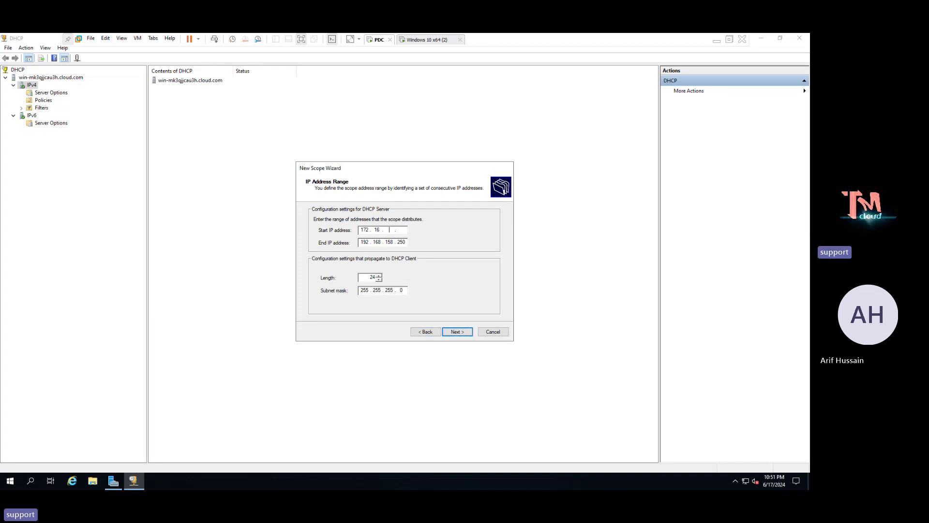
pyautogui.write('1.200')
pyautogui.press('Tab')
pyautogui.write('172 . 16 . 1 . 250')
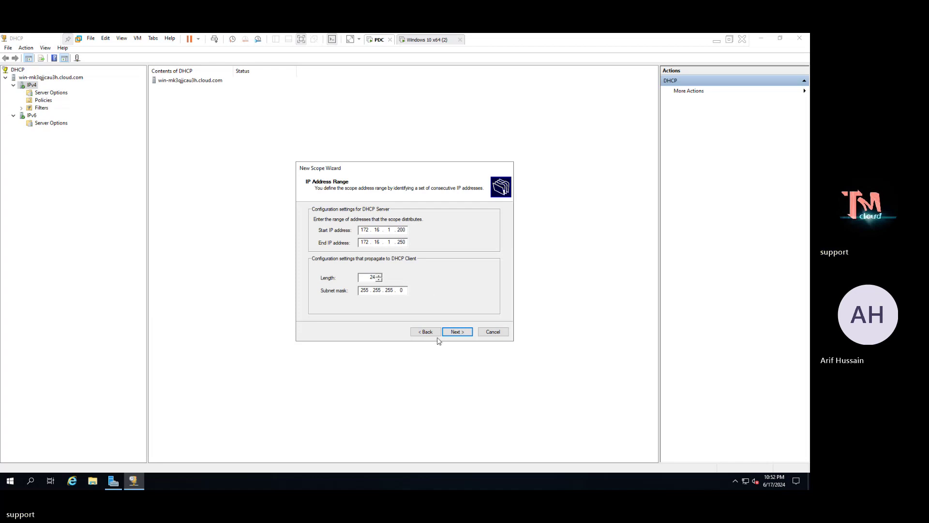
pyautogui.click(462, 332)
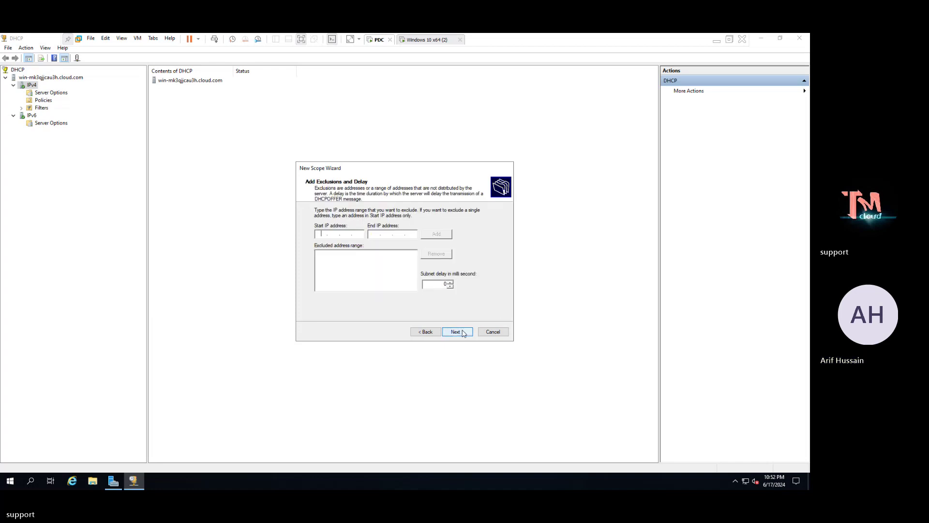
pyautogui.click(426, 332)
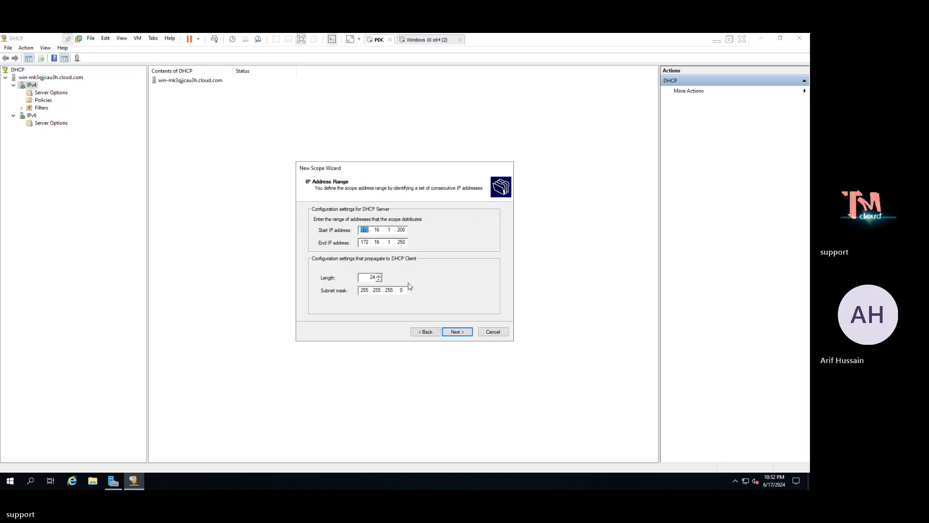
pyautogui.click(492, 332)
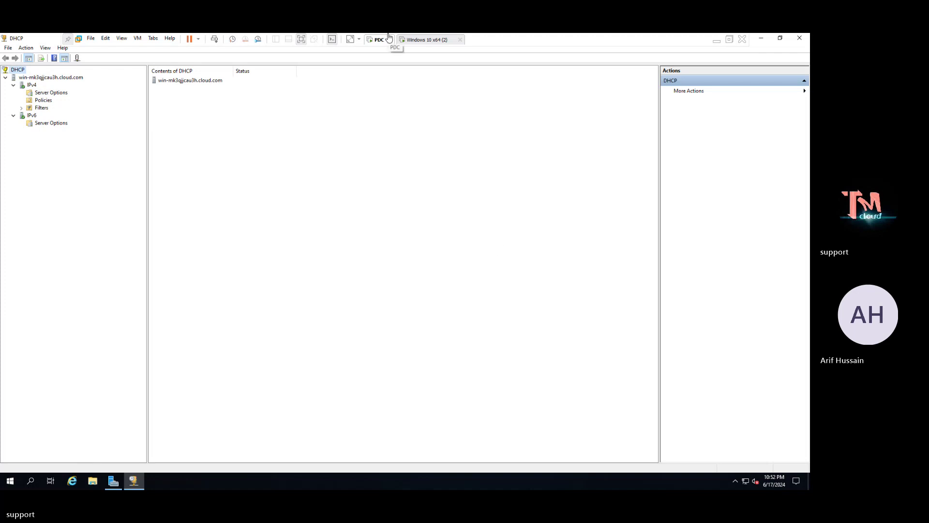
pyautogui.rightClick(31, 85)
pyautogui.click(63, 102)
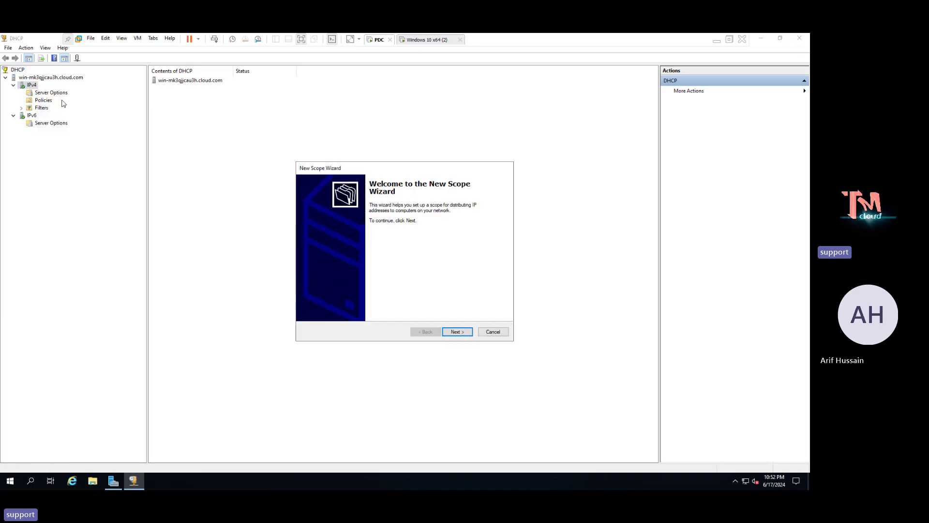
pyautogui.click(457, 332)
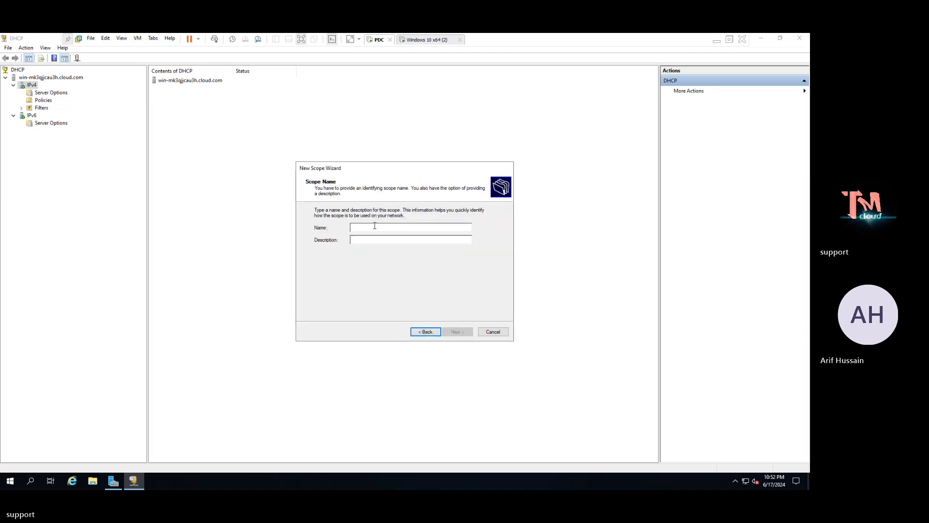
pyautogui.write('Demo-S')
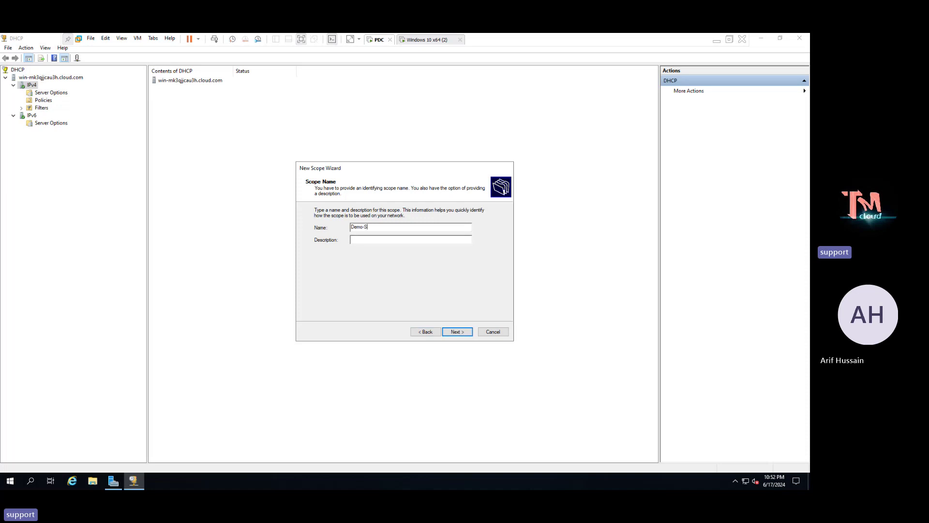
pyautogui.write('cope')
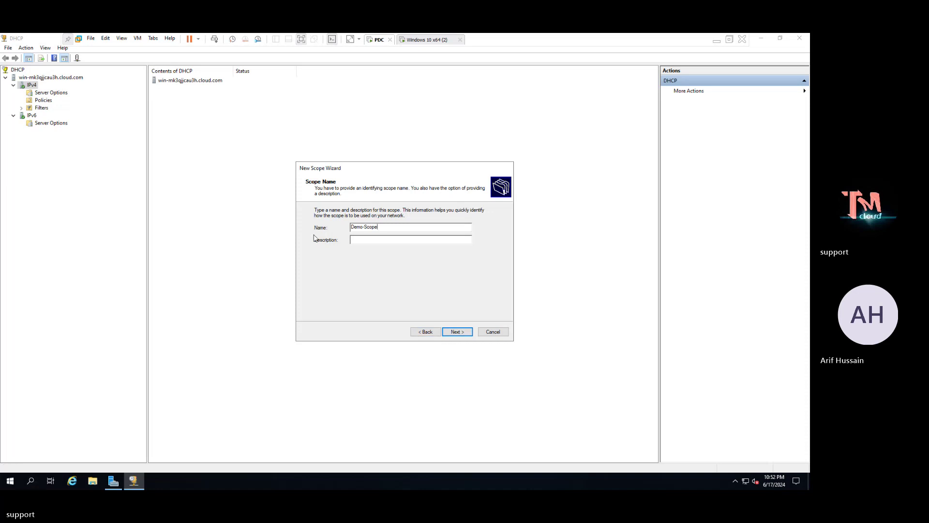
pyautogui.click(457, 333)
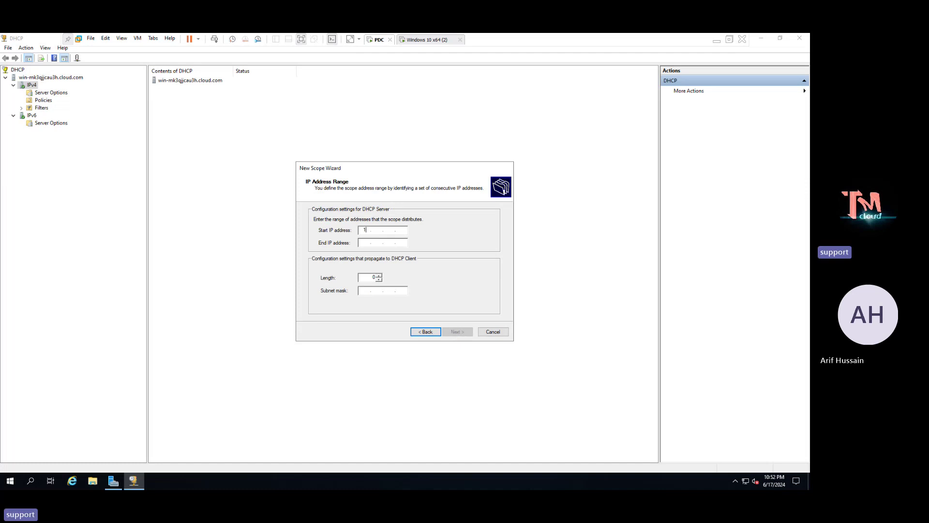
pyautogui.write('172.16.1.200')
pyautogui.press('Tab')
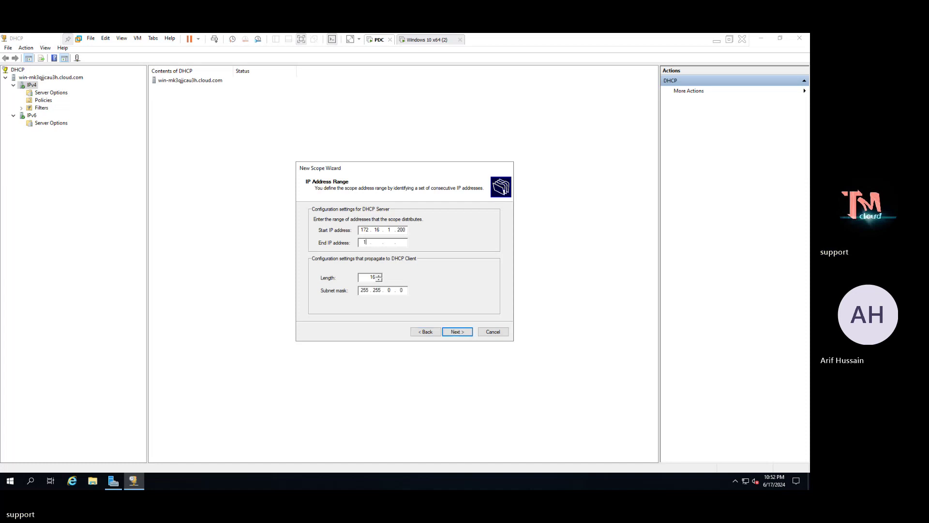
pyautogui.write('172.16')
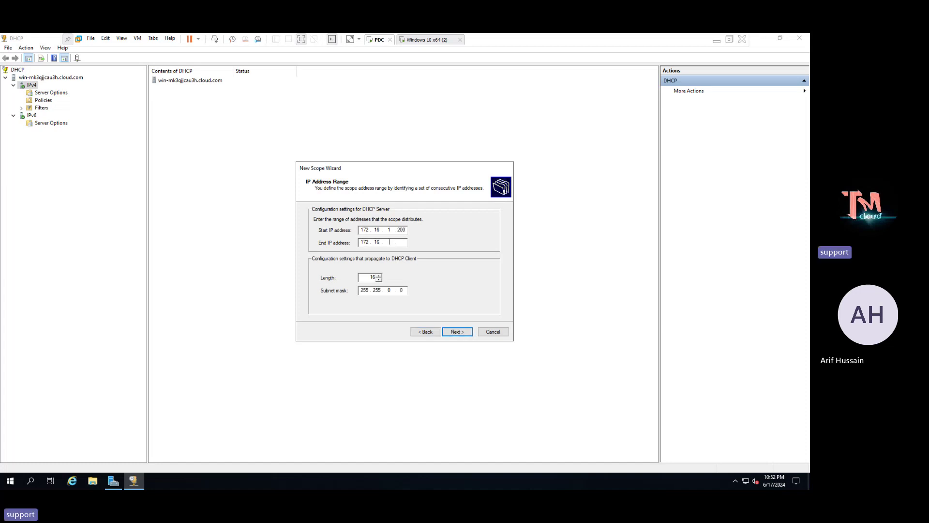
pyautogui.write('.1.250')
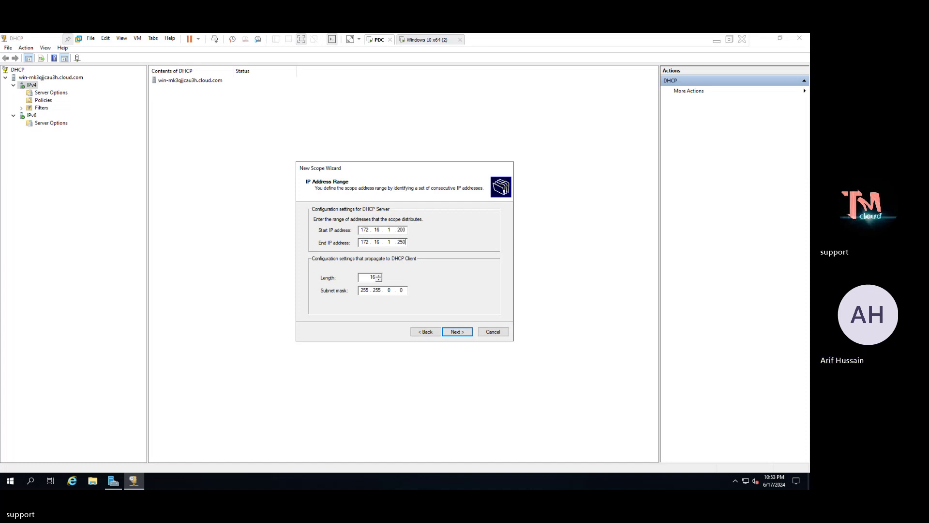
pyautogui.click(493, 331)
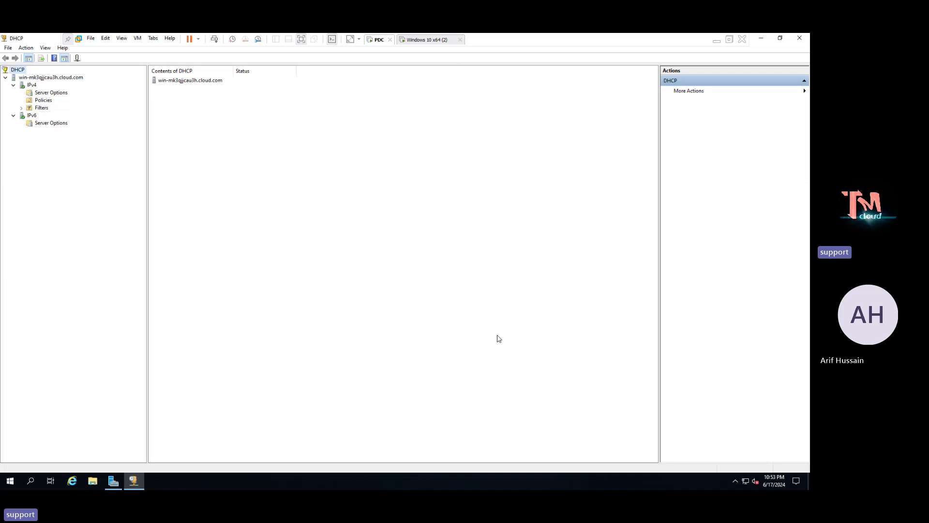
# Start a new IPv4 scope on the DHCP server and name it Demo-Scope.
pyautogui.rightClick(28, 84)
pyautogui.click(60, 101)
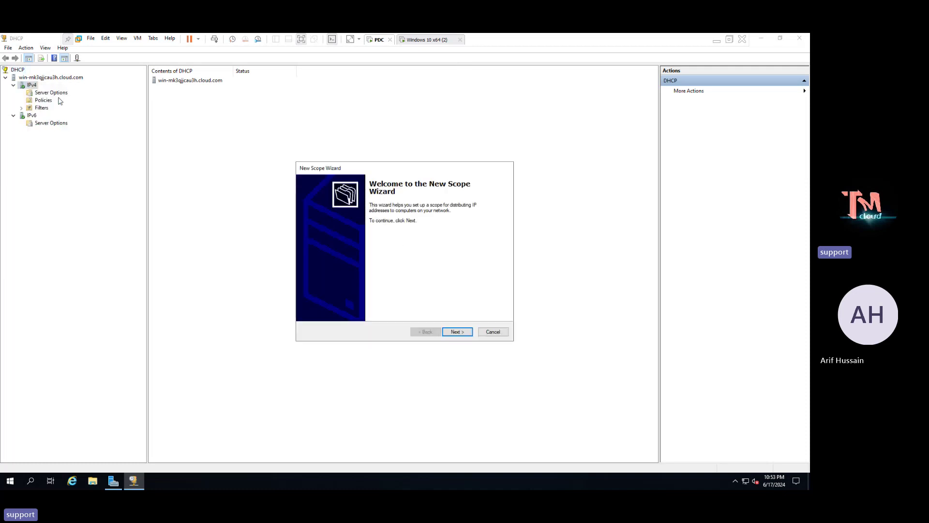
pyautogui.click(458, 332)
pyautogui.write('D')
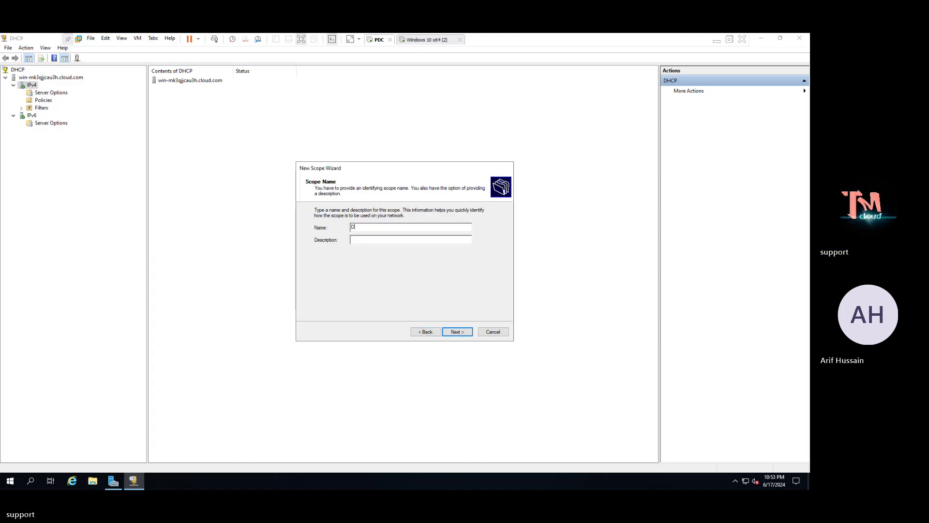
pyautogui.write('emo-S')
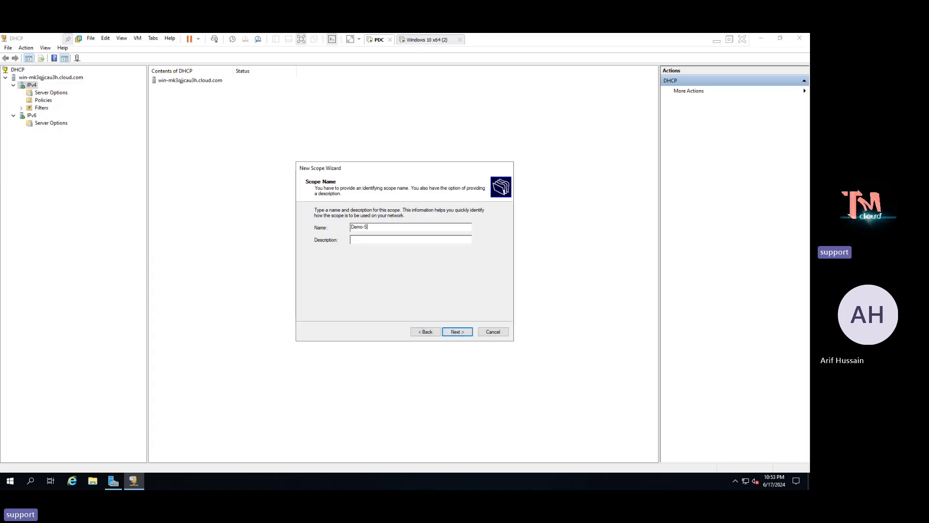
pyautogui.write('cope')
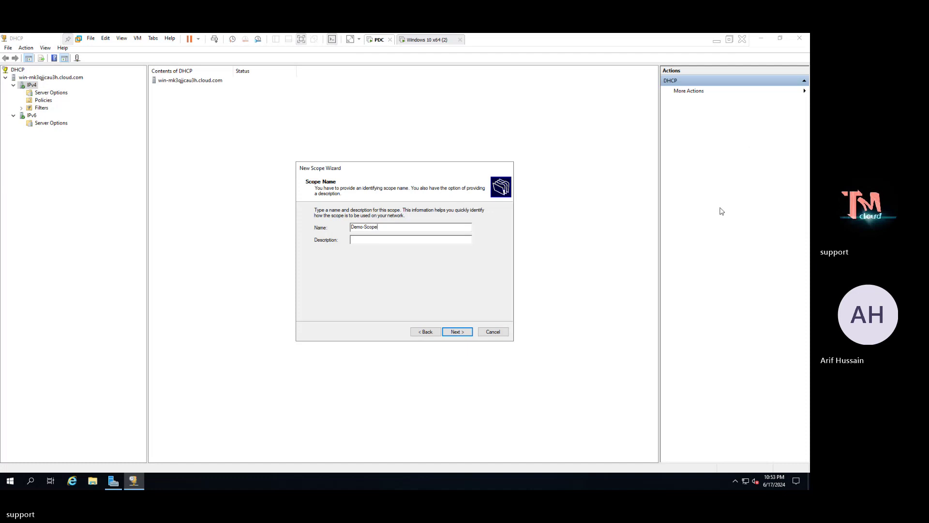
pyautogui.click(467, 332)
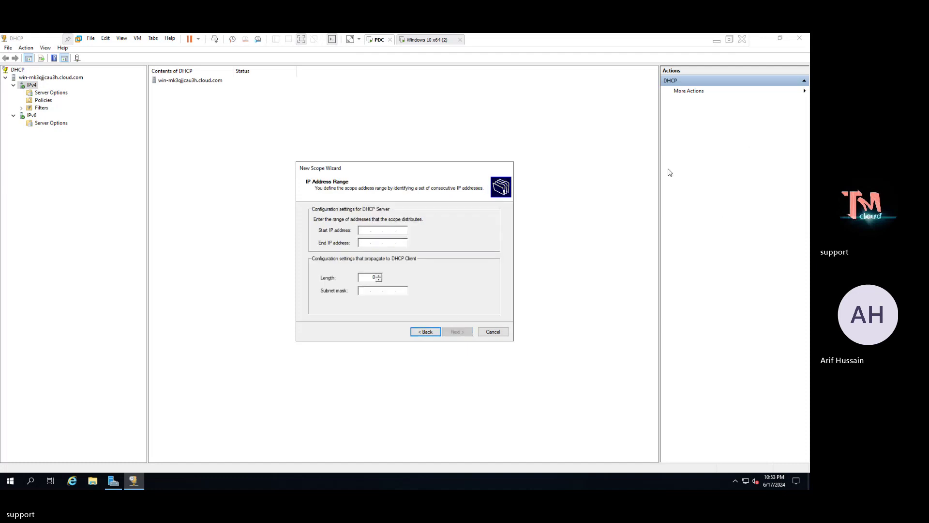
# Set the scope's address range to 192.168.158.200 through 192.168.158.250 and proceed to the exclusions.
pyautogui.write('192.168.')
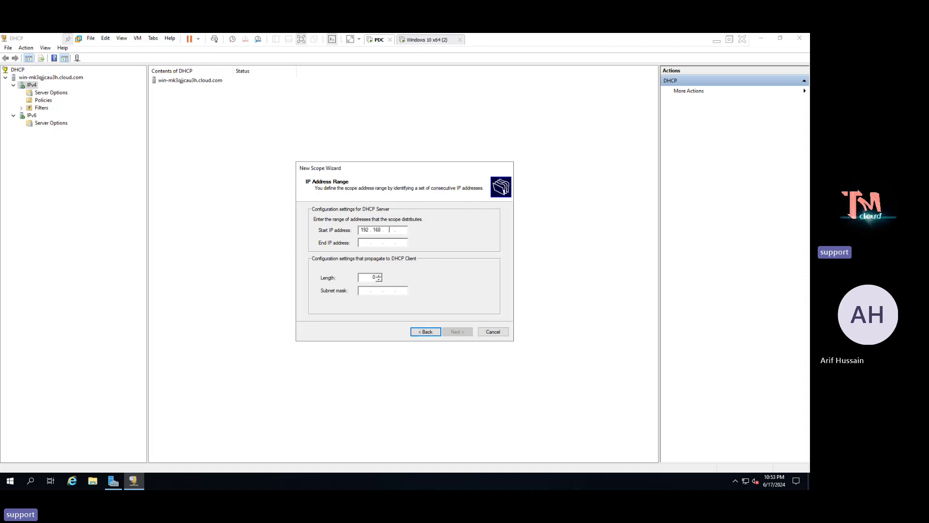
pyautogui.write('158.200')
pyautogui.press('Tab')
pyautogui.write('19')
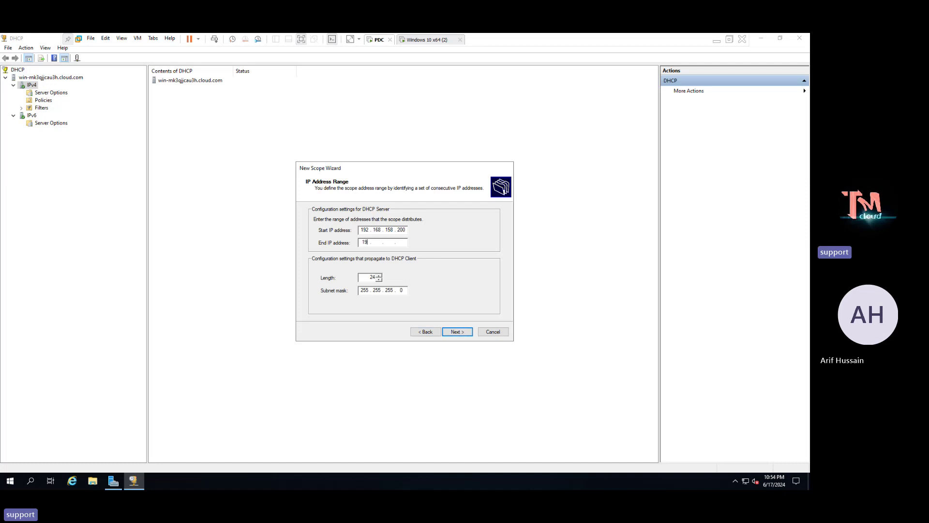
pyautogui.write('2 . 168 . 158 . 250')
pyautogui.click(457, 332)
pyautogui.click(457, 332)
pyautogui.click(424, 332)
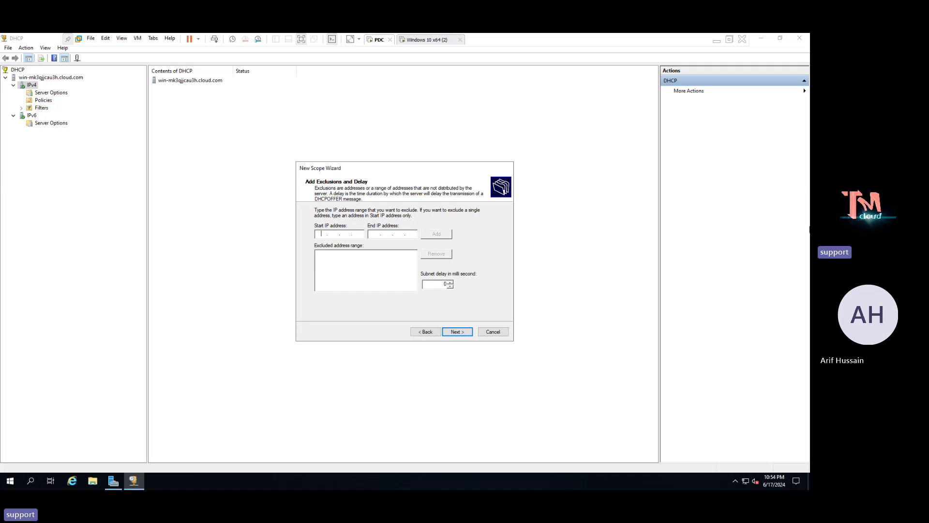
pyautogui.click(428, 333)
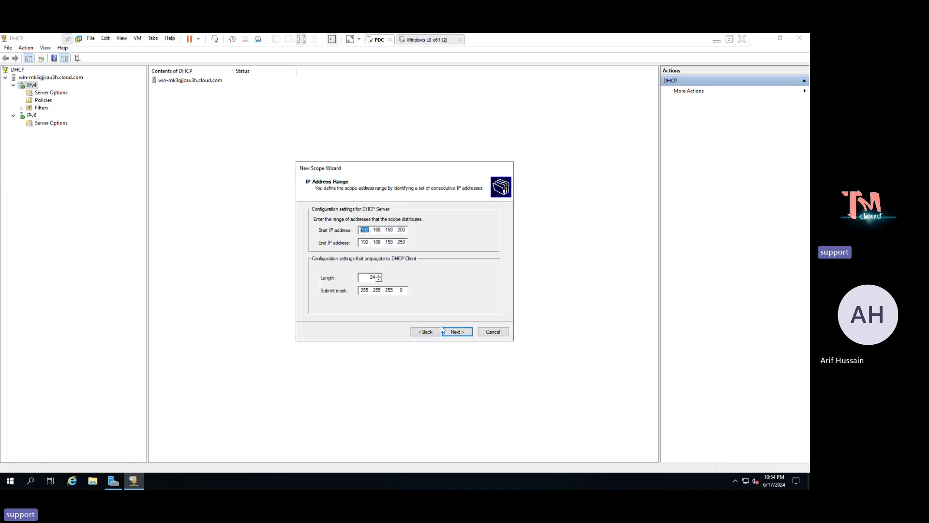
pyautogui.click(457, 333)
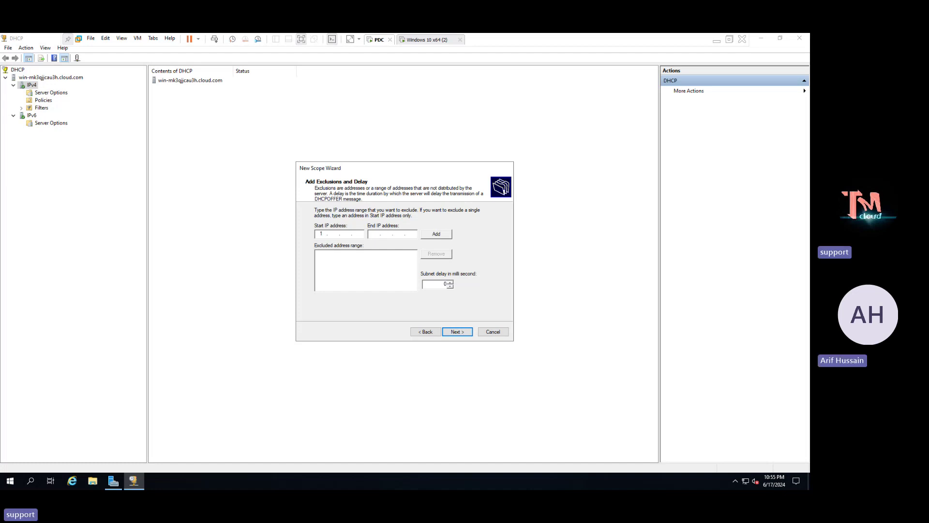
# Exclude the addresses 192.168.158.200 through 192.168.158.210 from the scope.
pyautogui.write('192 . 168 . ')
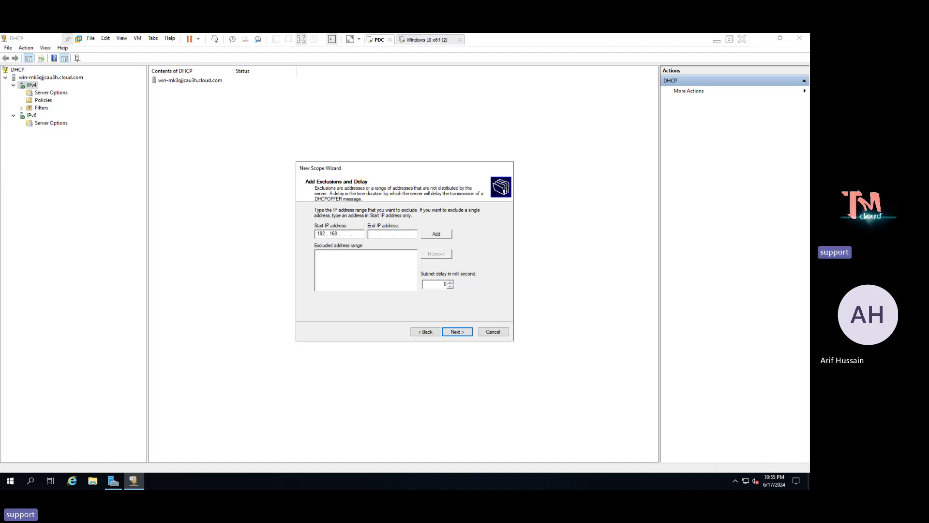
pyautogui.write('158 . 200')
pyautogui.click(374, 233)
pyautogui.write('192 . 168 . 158 . 210')
pyautogui.click(434, 235)
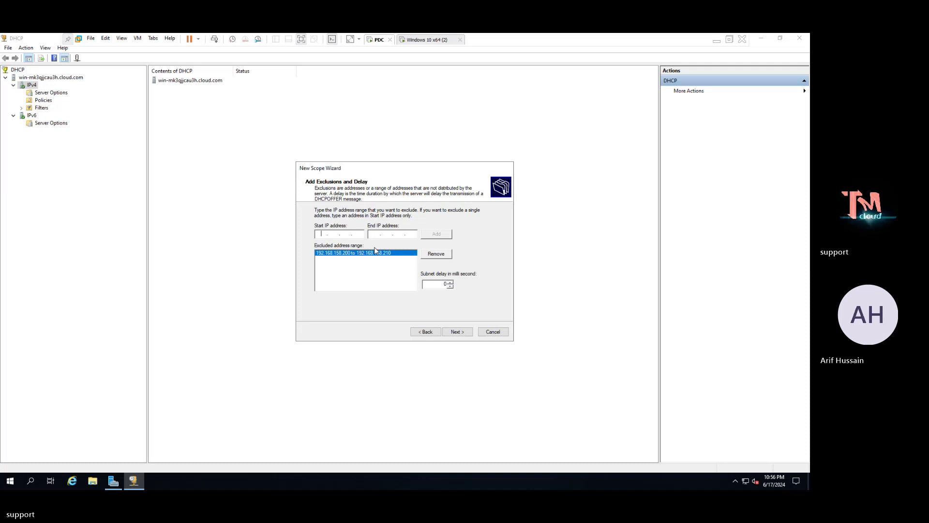
pyautogui.click(453, 333)
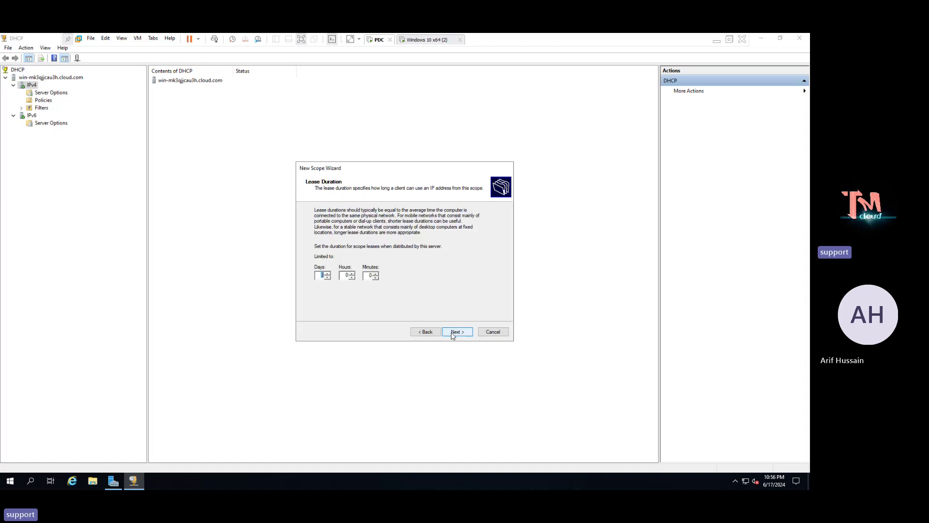
# Keep the lease duration at 8 days and continue to the scope's router option.
pyautogui.click(453, 332)
pyautogui.click(425, 333)
pyautogui.click(345, 275)
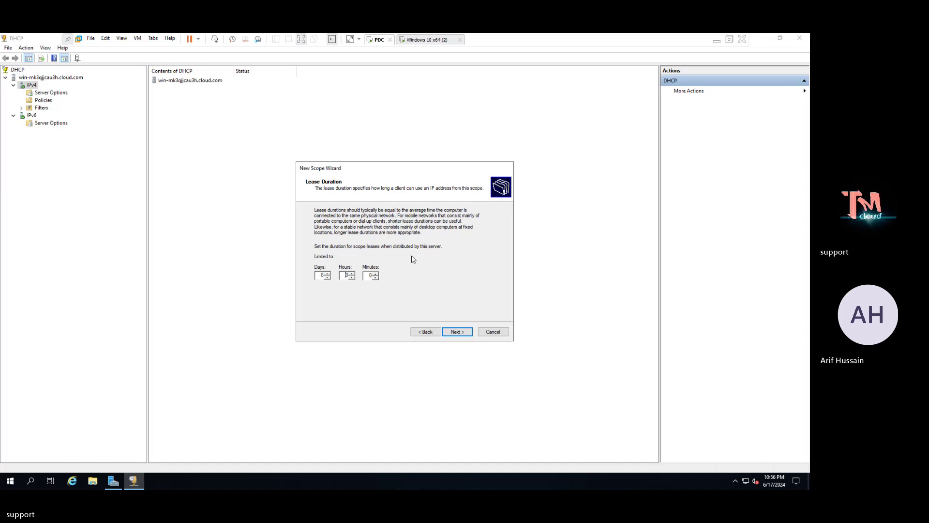
pyautogui.click(459, 332)
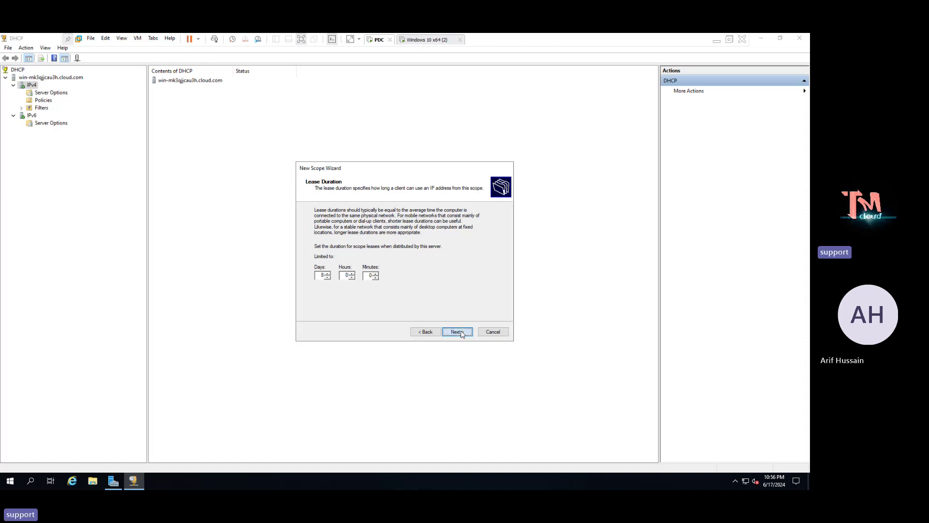
pyautogui.click(457, 332)
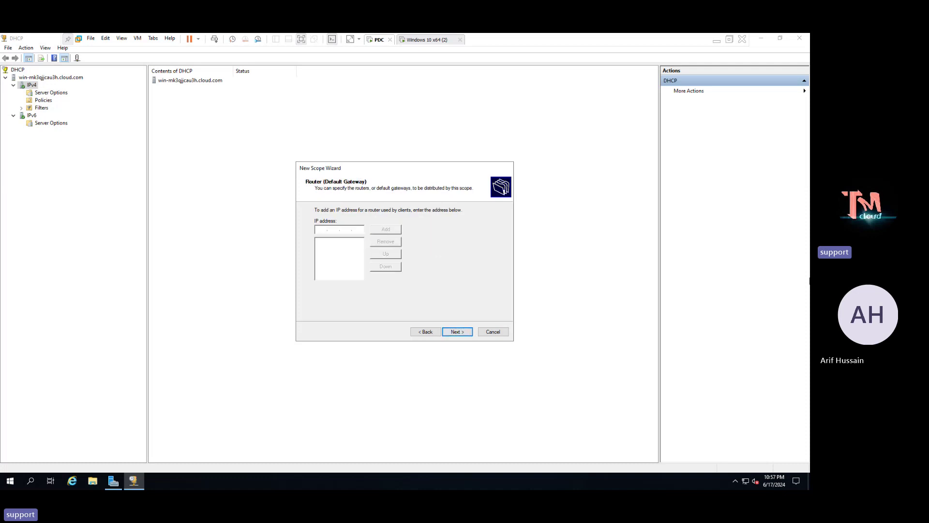
# Add 192.168.158.2 as the scope's default gateway.
pyautogui.write('192 . 168 . 158 . 2')
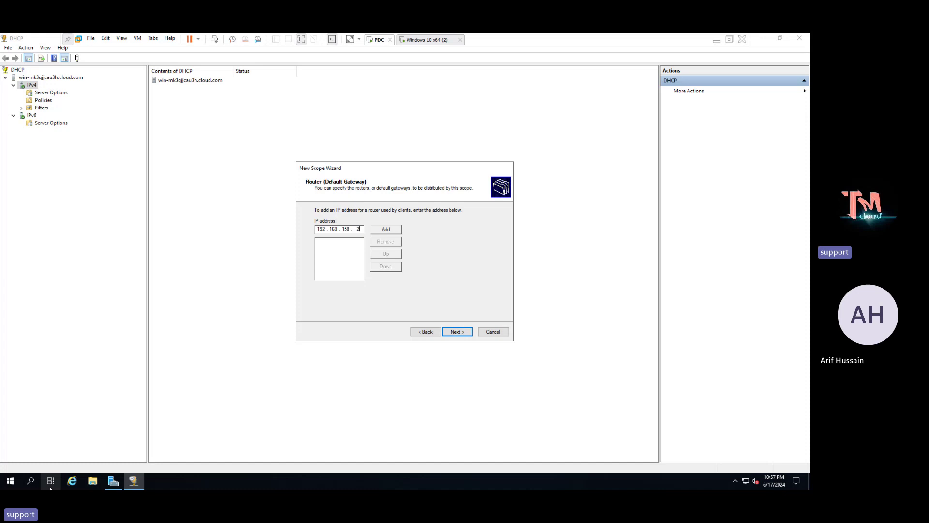
pyautogui.click(387, 230)
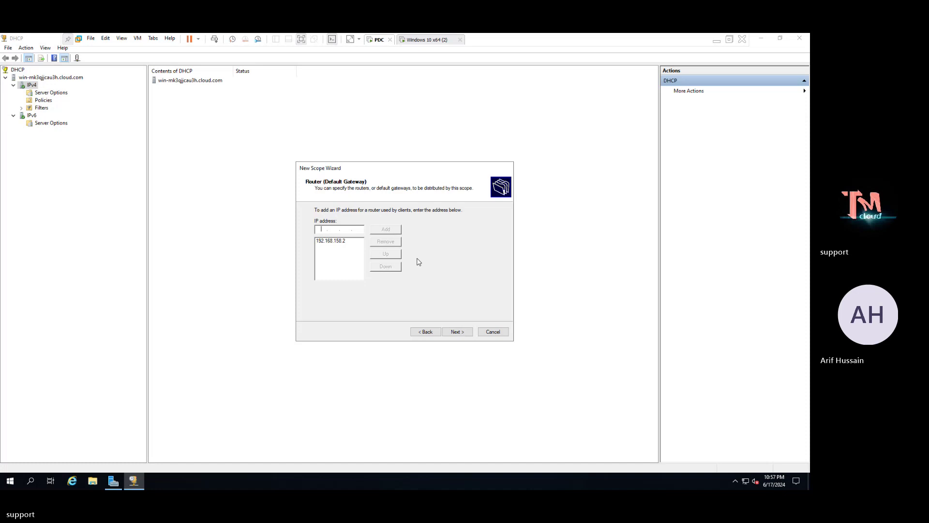
pyautogui.click(455, 332)
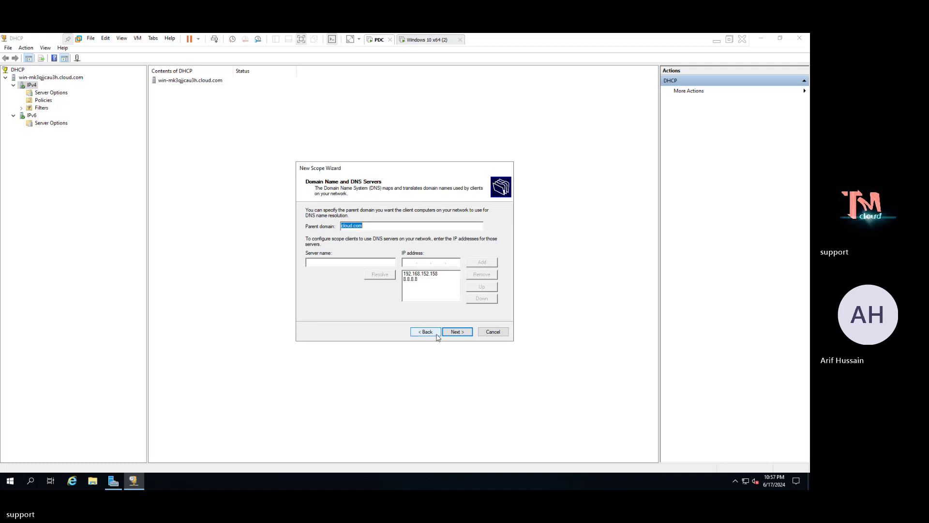
# Accept the default DNS and WINS settings, and complete the New Scope Wizard with the scope activated.
pyautogui.click(462, 333)
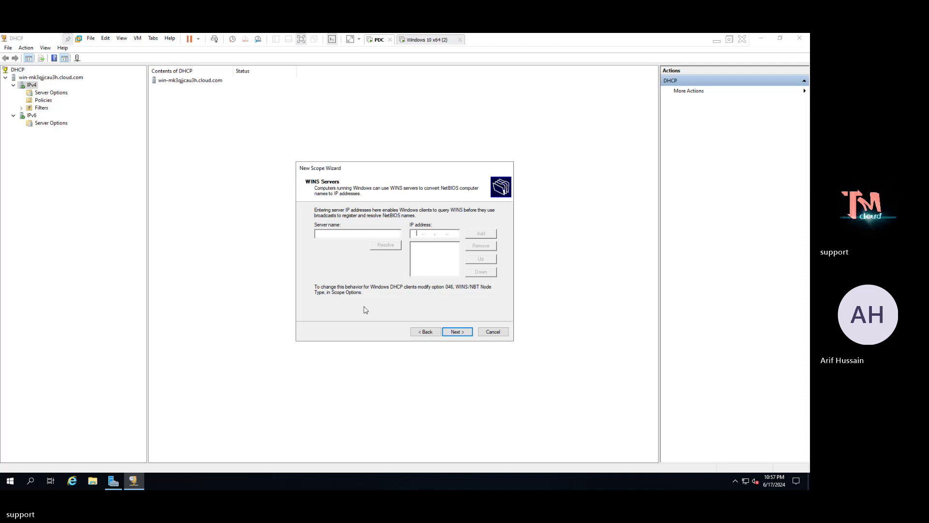
pyautogui.click(463, 334)
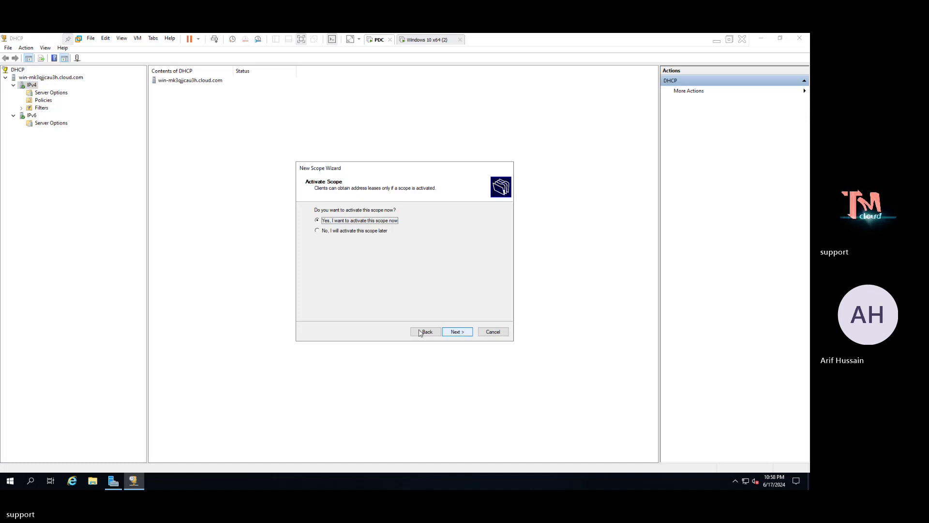
pyautogui.click(457, 334)
pyautogui.click(457, 333)
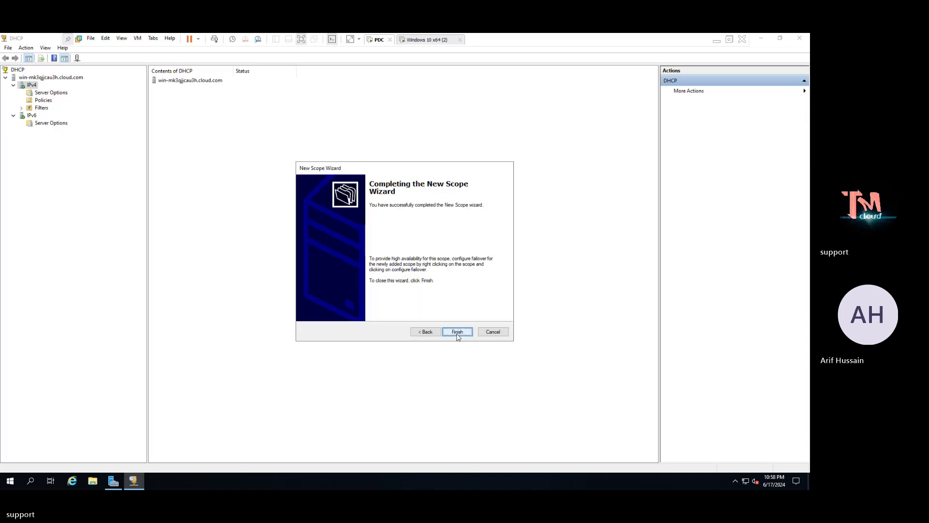
pyautogui.click(457, 333)
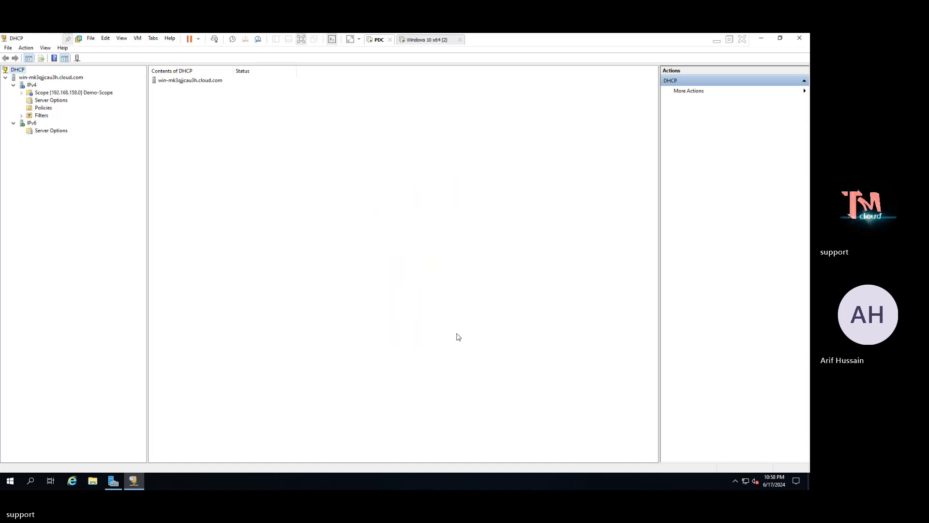
# Expand the Demo-Scope node and refresh both the scope and the server's IPv4 node.
pyautogui.click(22, 93)
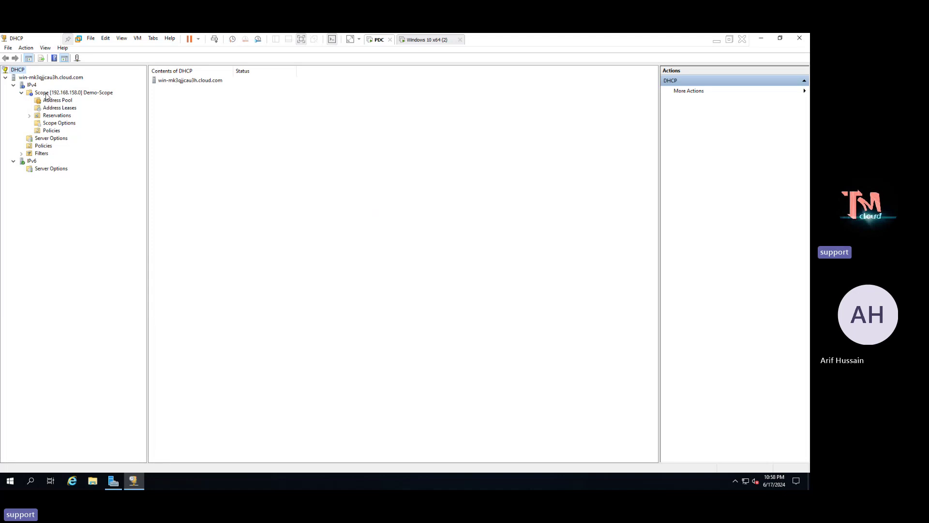
pyautogui.click(47, 93)
pyautogui.click(72, 58)
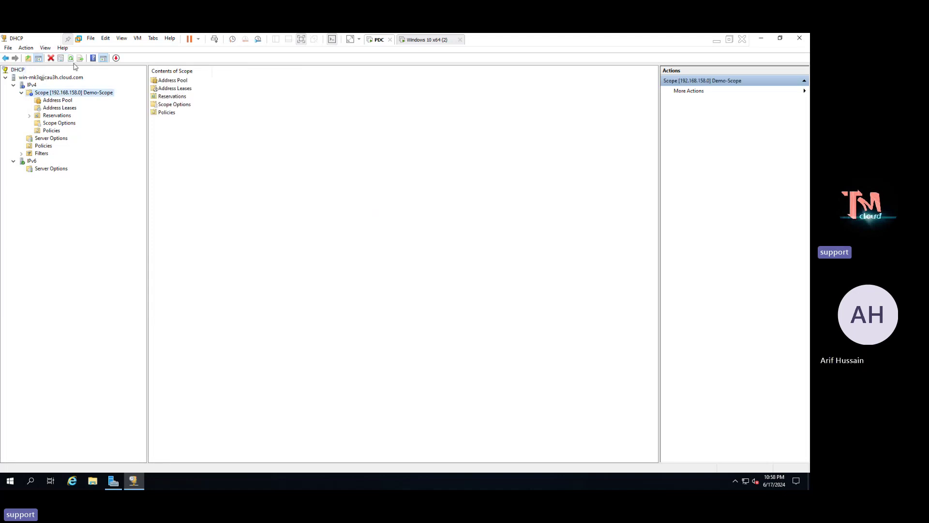
pyautogui.rightClick(62, 95)
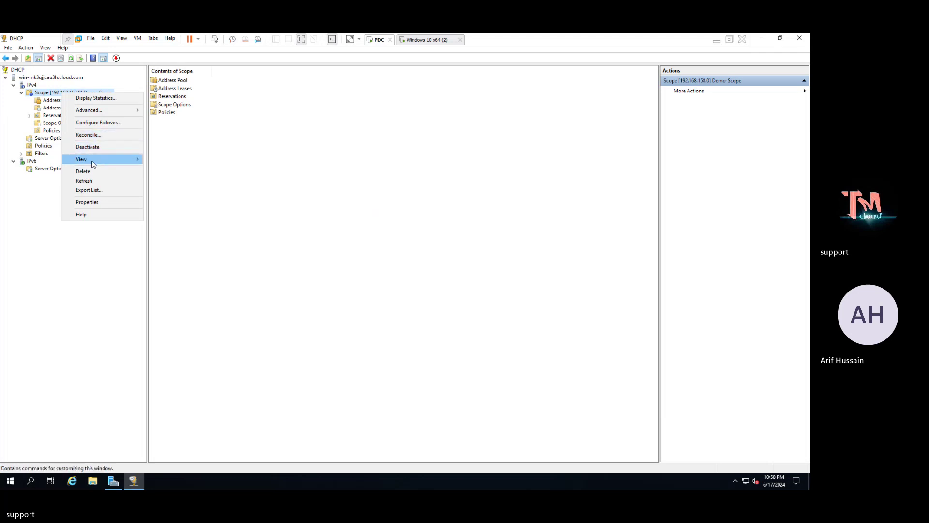
pyautogui.click(90, 181)
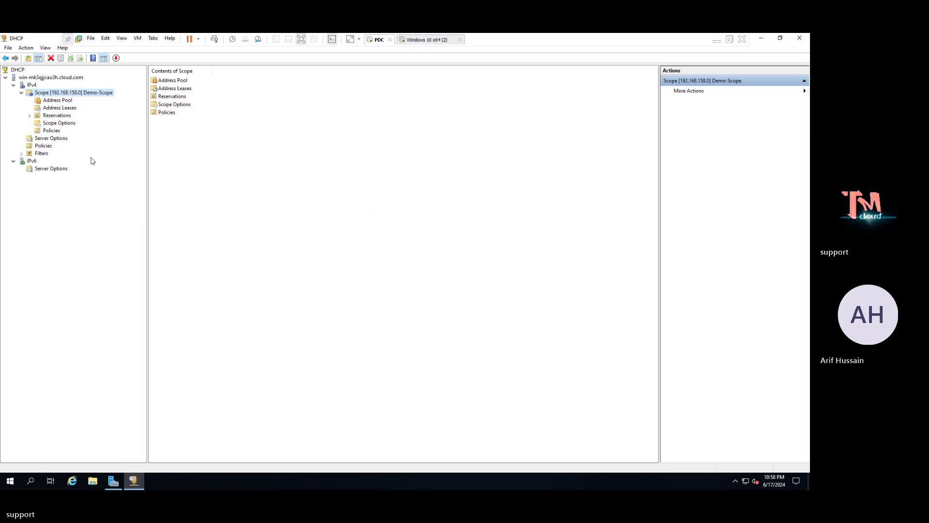
pyautogui.rightClick(74, 96)
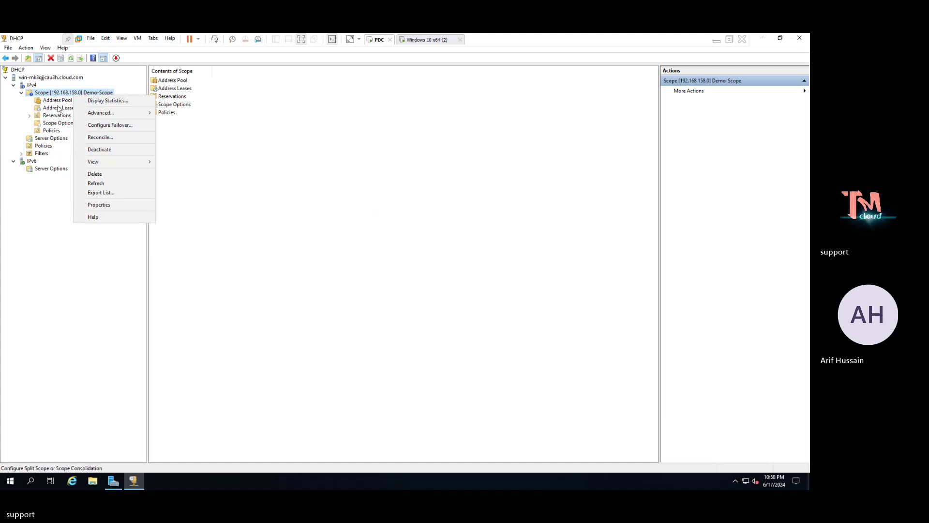
pyautogui.rightClick(30, 84)
pyautogui.rightClick(31, 83)
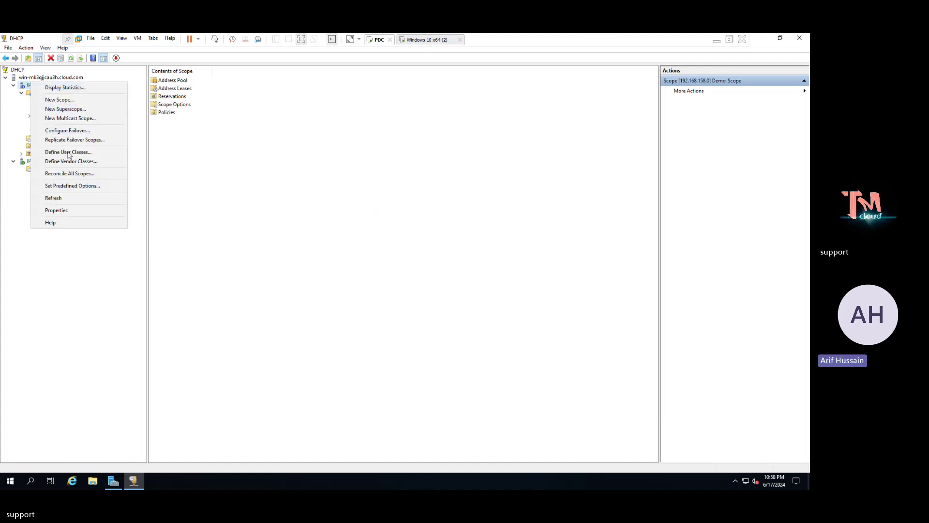
pyautogui.click(47, 200)
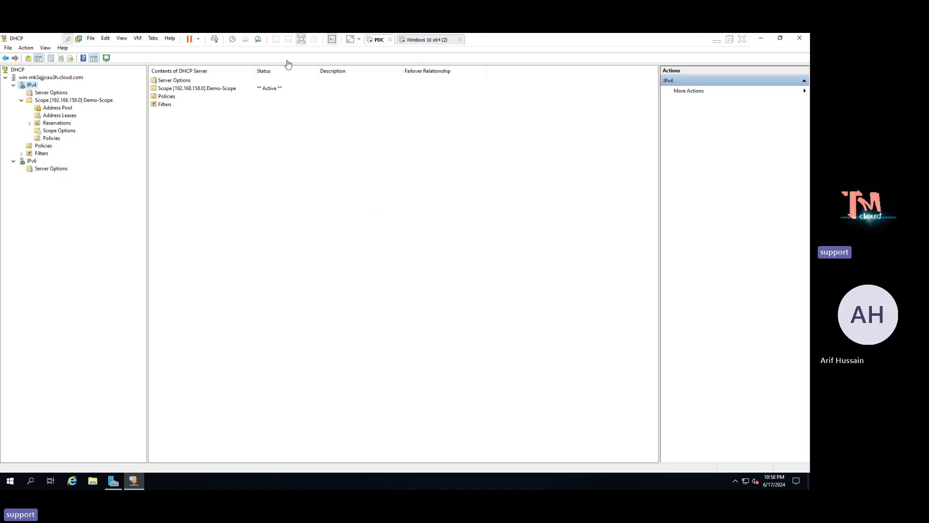
# Switch to the Windows 10 x64 (2) client and open its Network Connections by running ncpa.cpl.
pyautogui.click(426, 40)
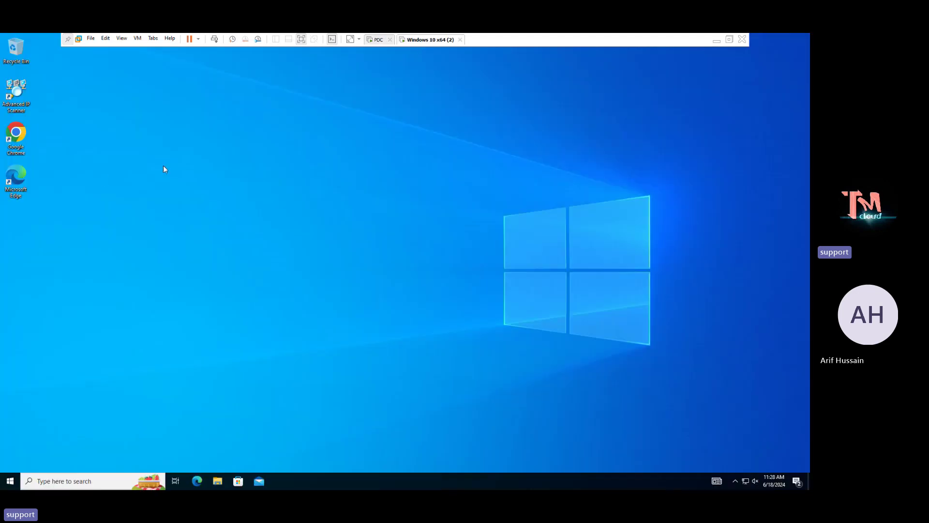
pyautogui.rightClick(185, 182)
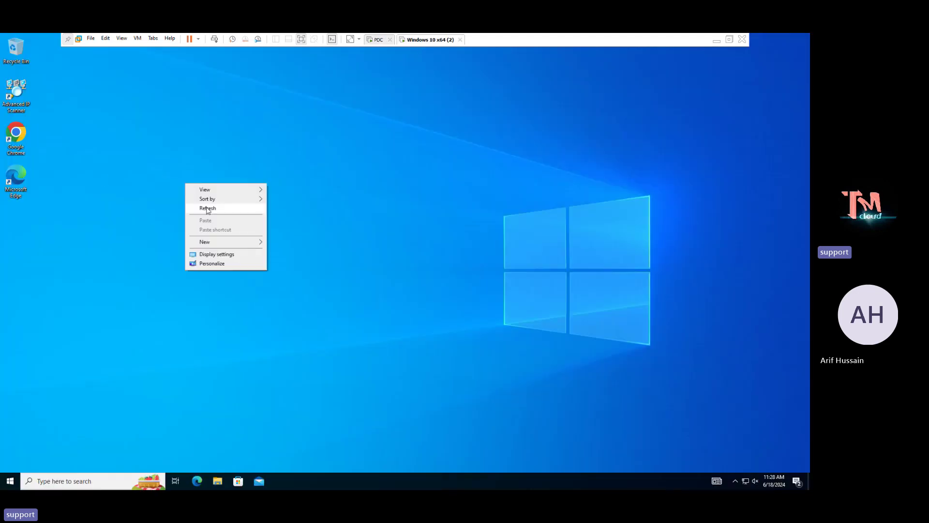
pyautogui.click(207, 209)
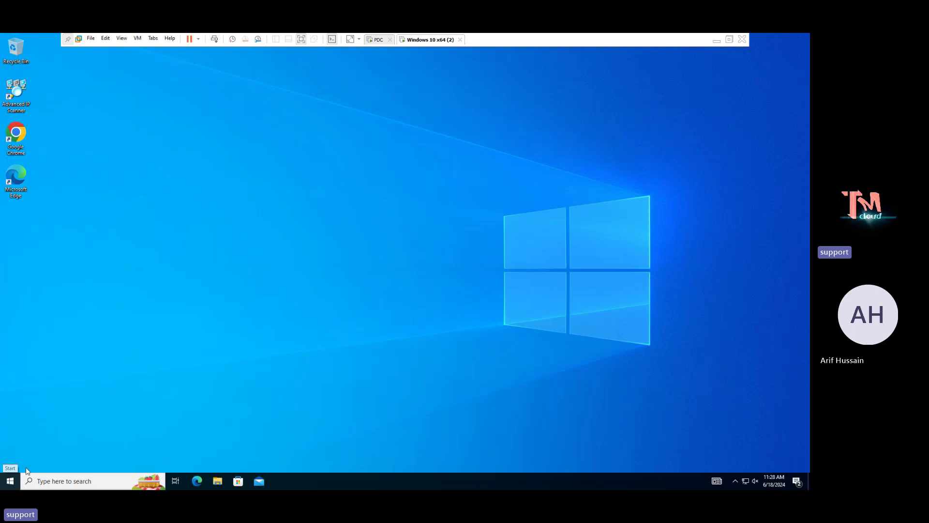
pyautogui.rightClick(6, 473)
pyautogui.rightClick(6, 471)
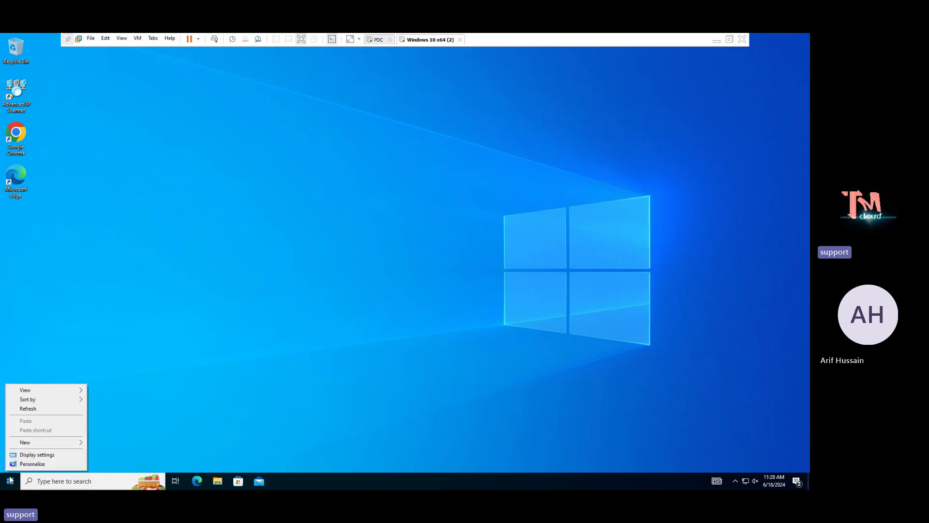
pyautogui.rightClick(9, 476)
pyautogui.click(45, 431)
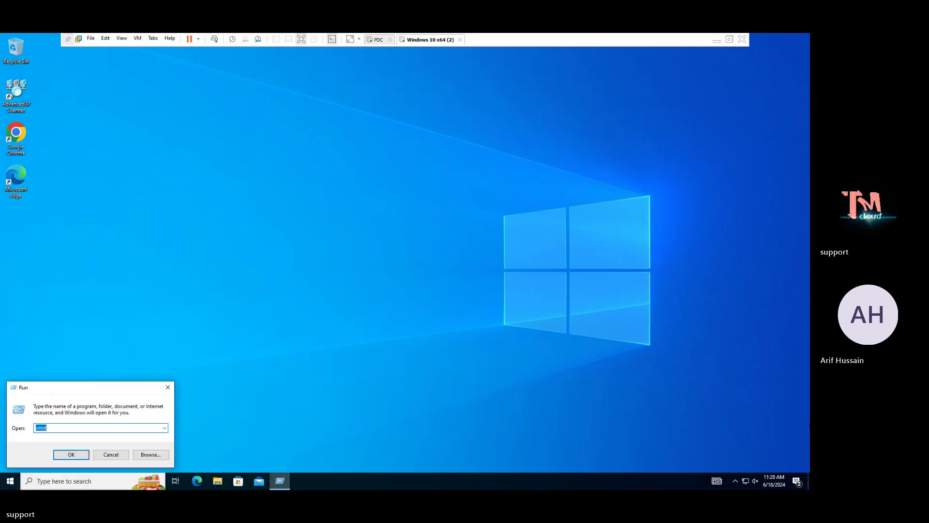
pyautogui.write('ncpa.cpl')
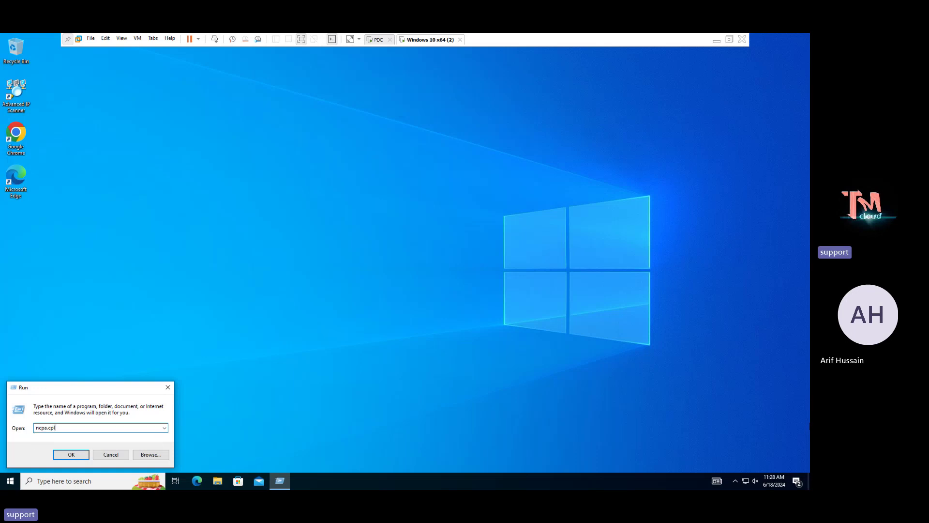
pyautogui.press('Return')
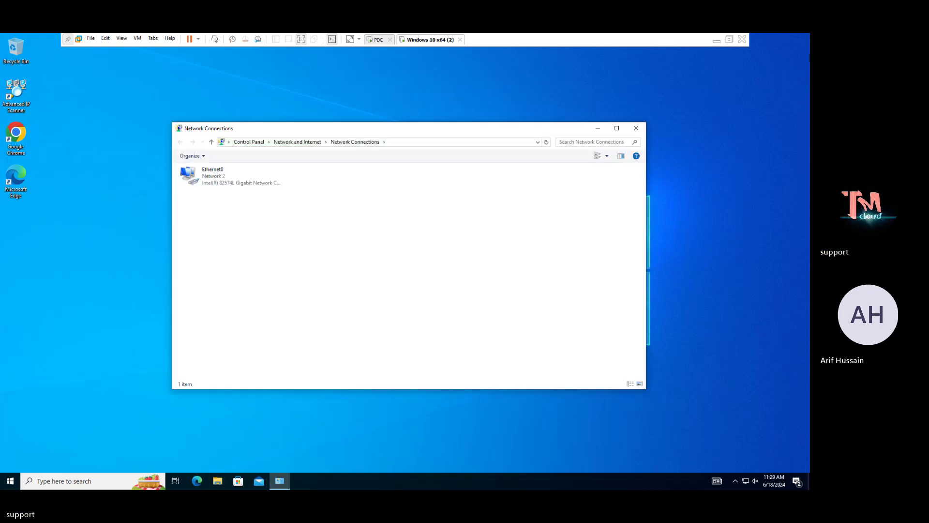
# Check in Ethernet0's IPv4 properties that the IP address and DNS server are obtained automatically, and close the properties.
pyautogui.click(238, 181)
pyautogui.rightClick(238, 180)
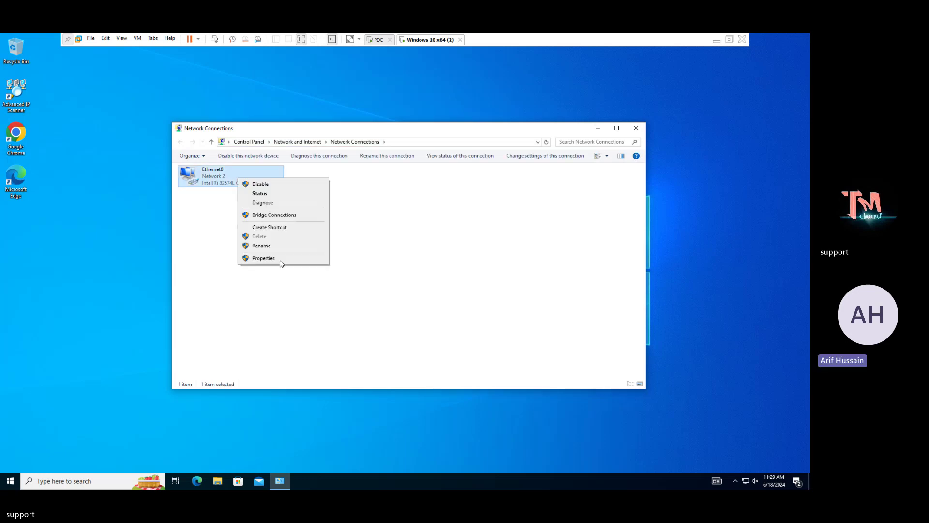
pyautogui.click(280, 257)
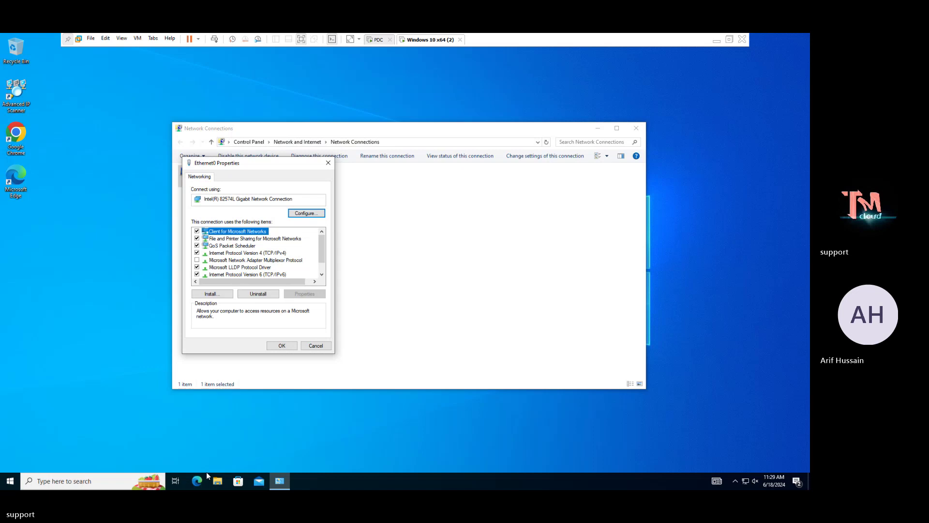
pyautogui.click(272, 253)
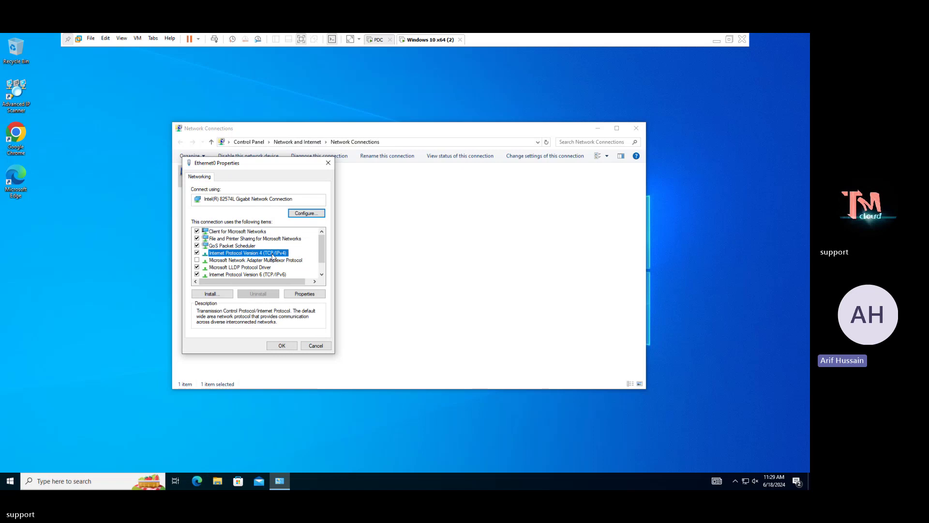
pyautogui.click(303, 295)
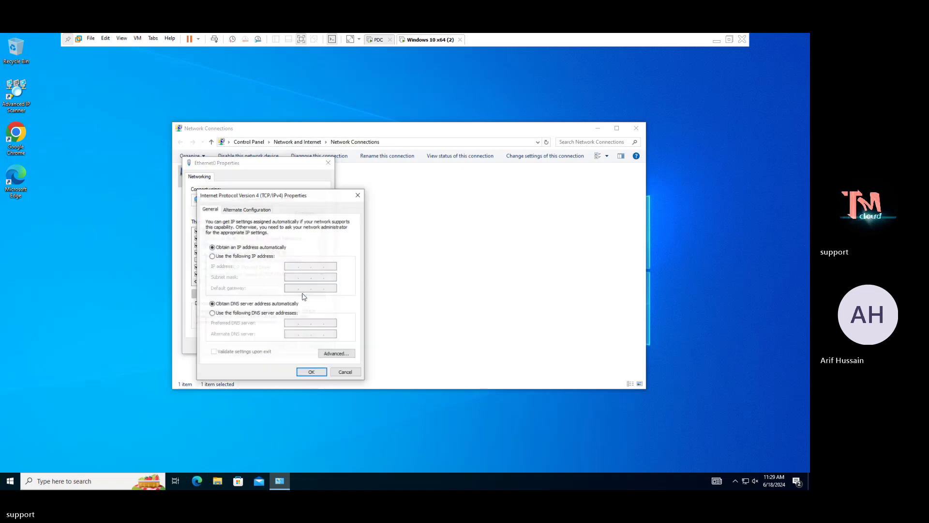
pyautogui.click(309, 372)
pyautogui.click(288, 348)
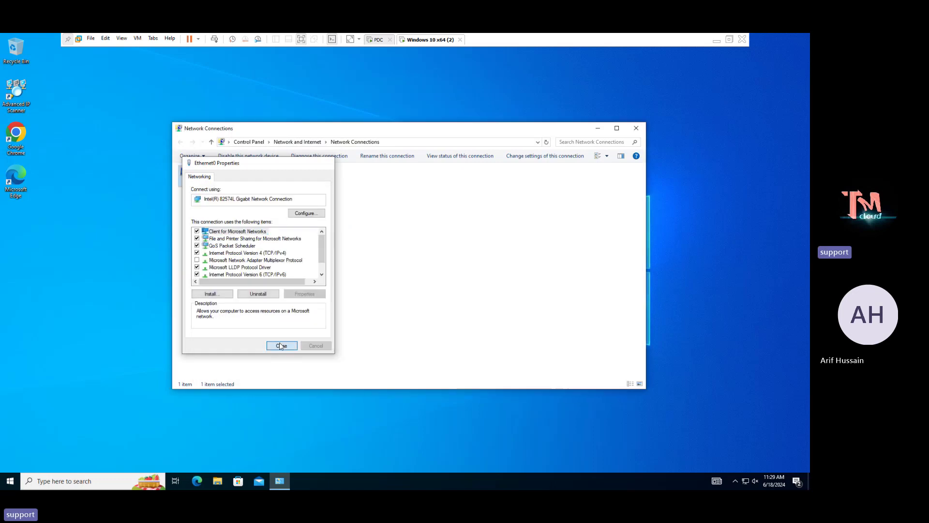
# Open Ethernet0's status and examine its network connection details, including the IPv4 address and DHCP server.
pyautogui.rightClick(225, 186)
pyautogui.click(246, 199)
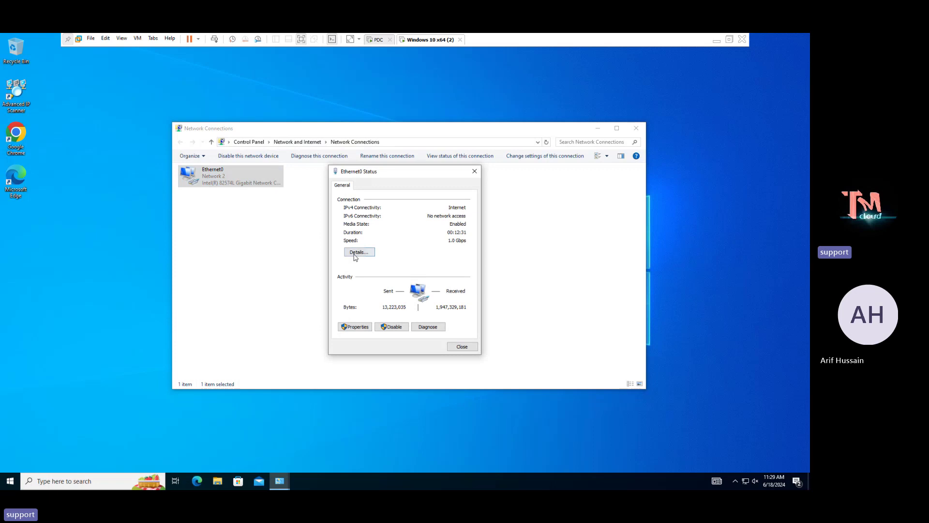
pyautogui.click(353, 251)
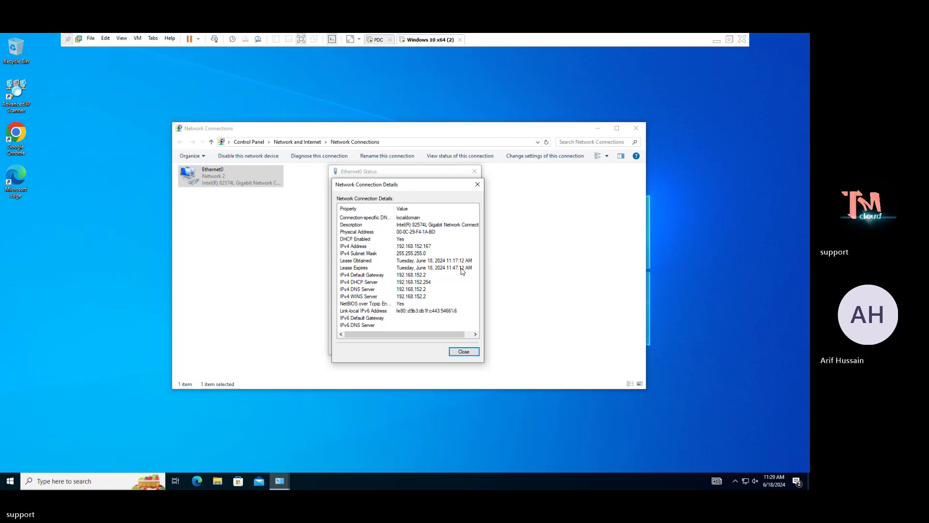
# Open a Command Prompt on the client and release its IP address with ipconfig/release.
pyautogui.click(7, 483)
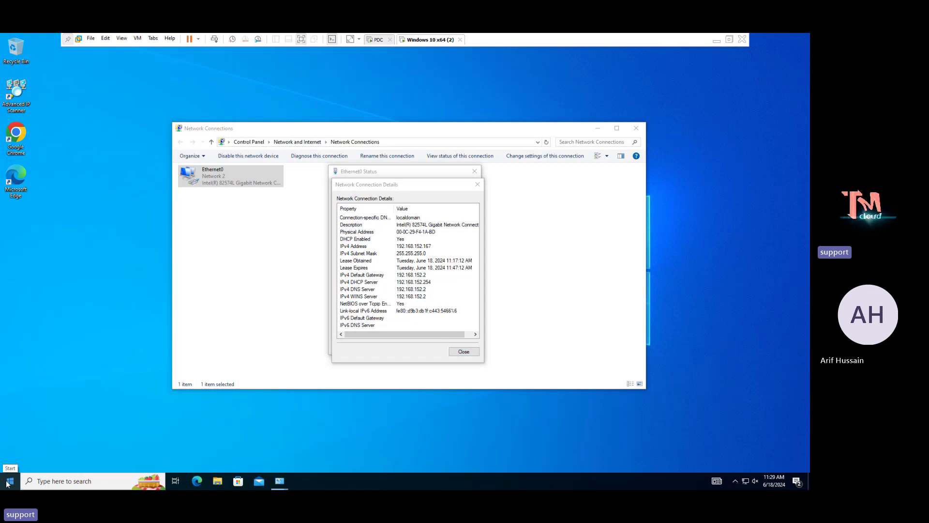
pyautogui.rightClick(7, 483)
pyautogui.click(48, 434)
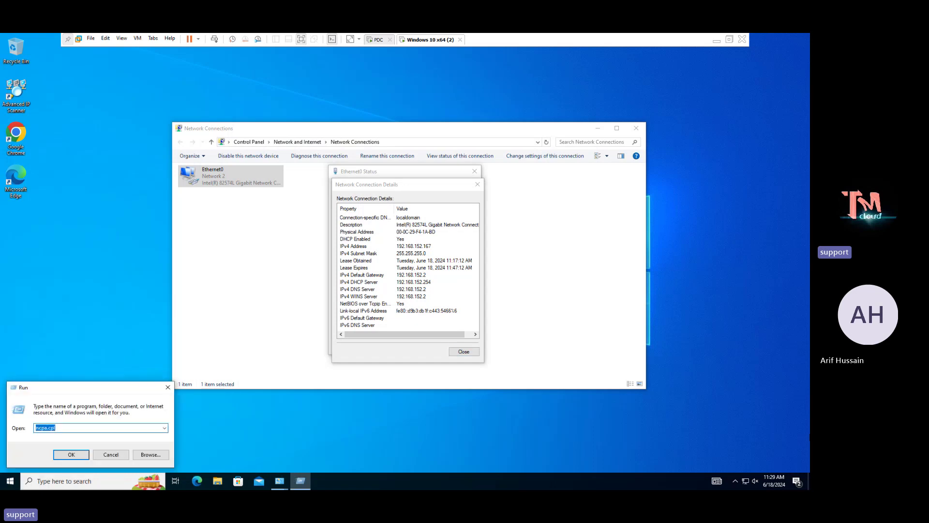
pyautogui.write('cmd')
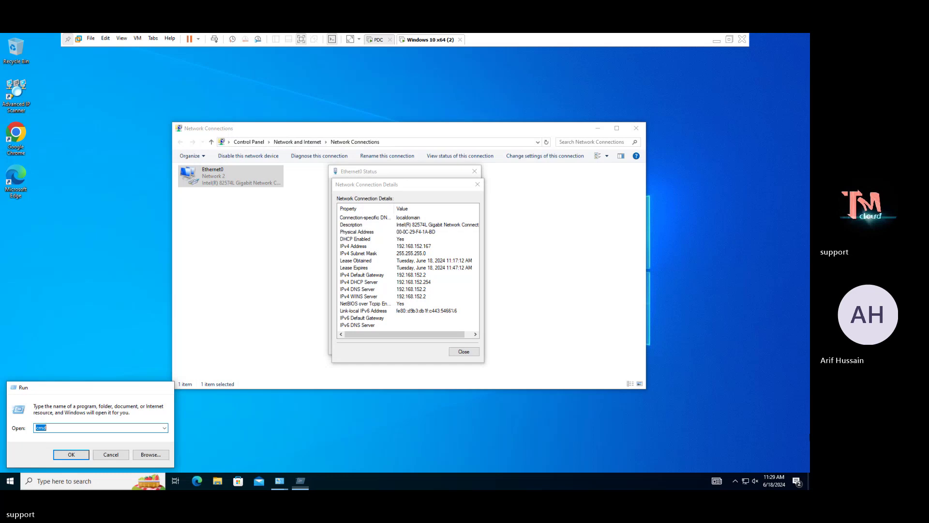
pyautogui.press('Return')
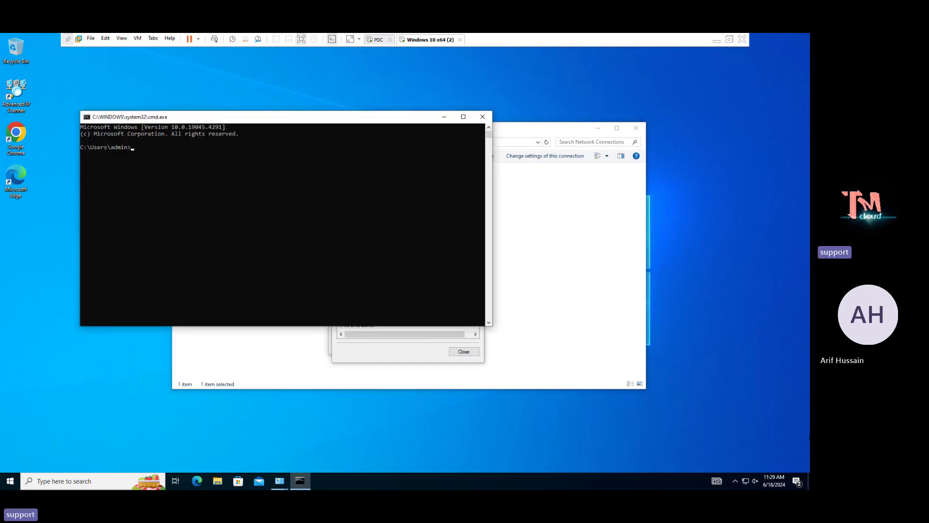
pyautogui.write('ipconfig')
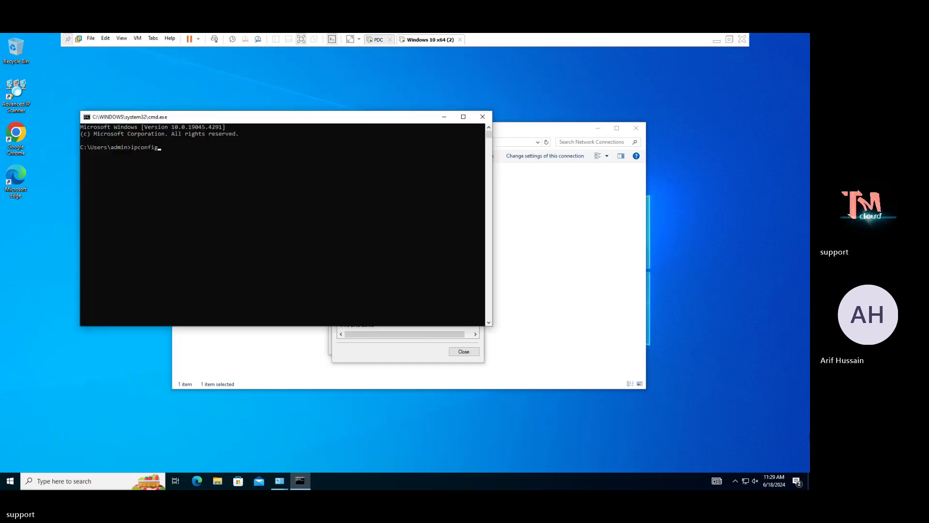
pyautogui.write('/re')
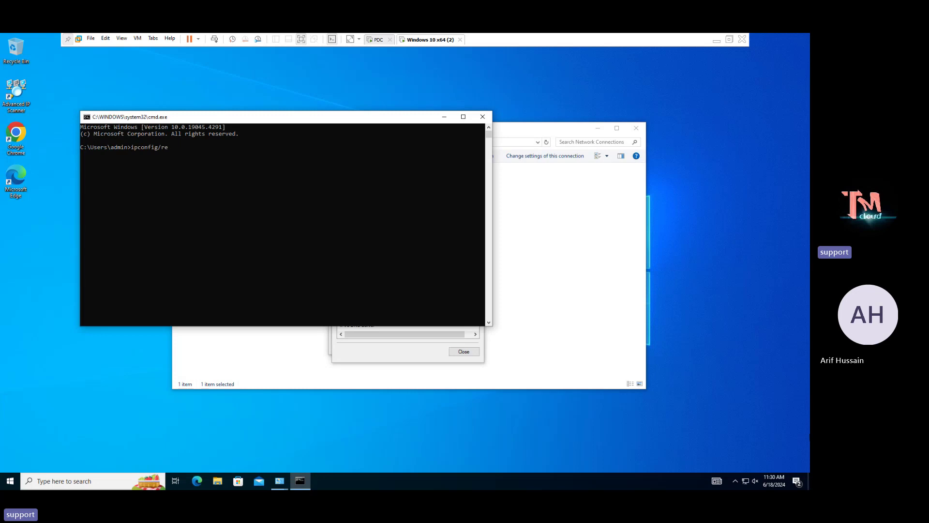
pyautogui.write('lease')
pyautogui.press('Return')
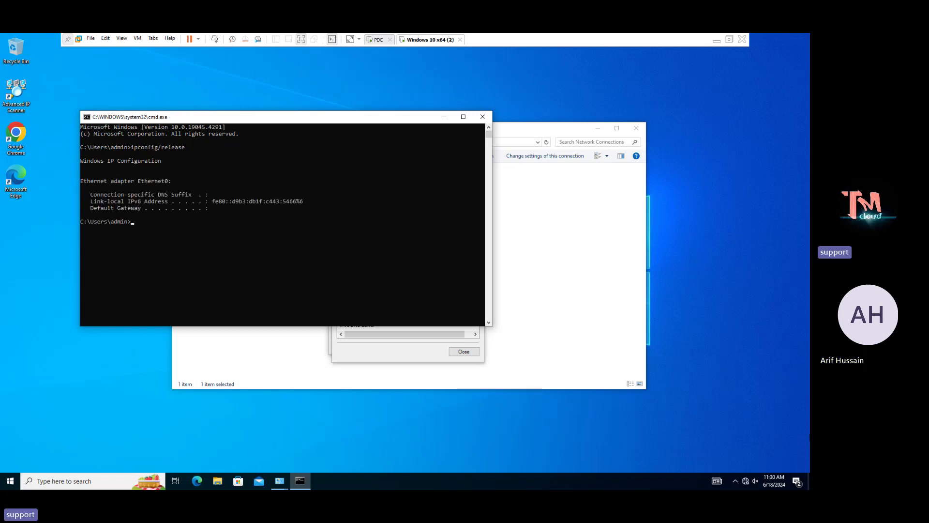
# Request a new address lease for the client with ipconfig/renew.
pyautogui.press('Up')
pyautogui.press('BackSpace')
pyautogui.press('BackSpace')
pyautogui.press('BackSpace')
pyautogui.press('BackSpace')
pyautogui.press('BackSpace')
pyautogui.write('new')
pyautogui.press('Return')
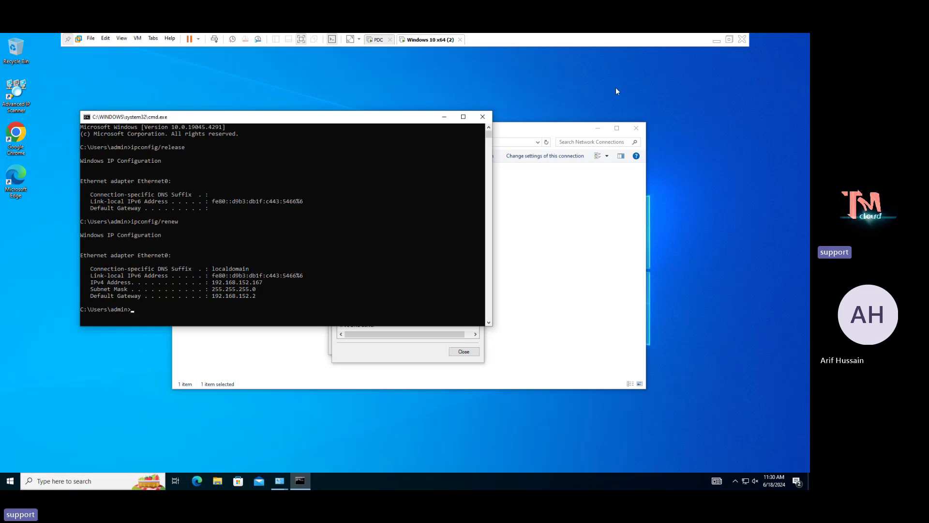
# Compare the client's renewed IP configuration with the Demo-Scope range in the DHCP console on PDC.
pyautogui.rightClick(427, 41)
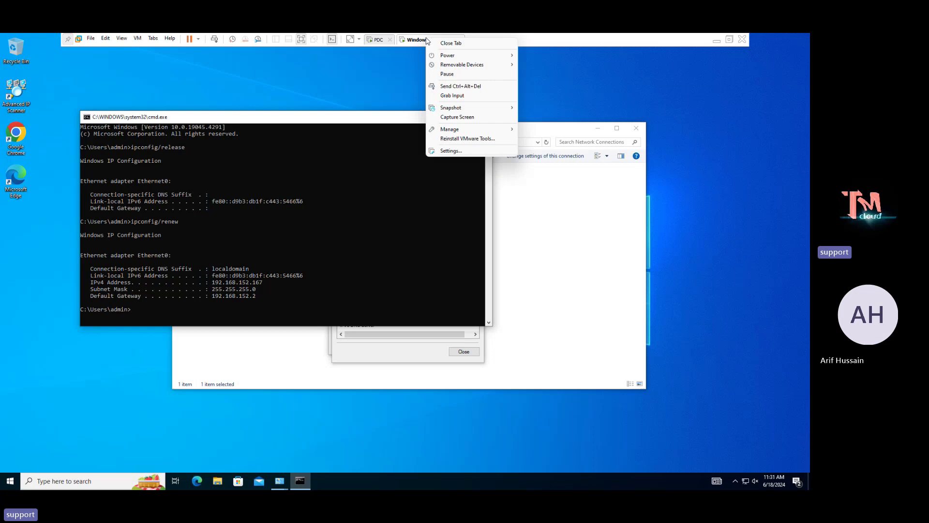
pyautogui.click(382, 41)
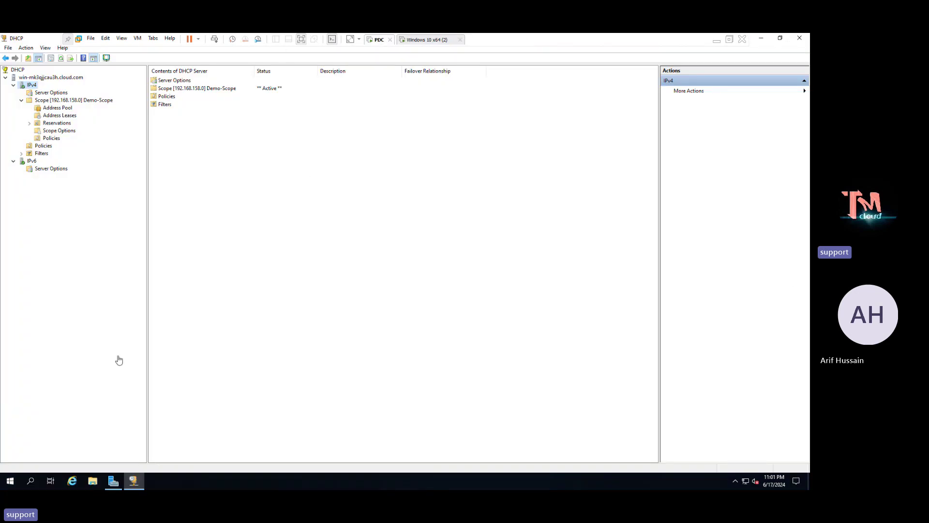
pyautogui.click(411, 39)
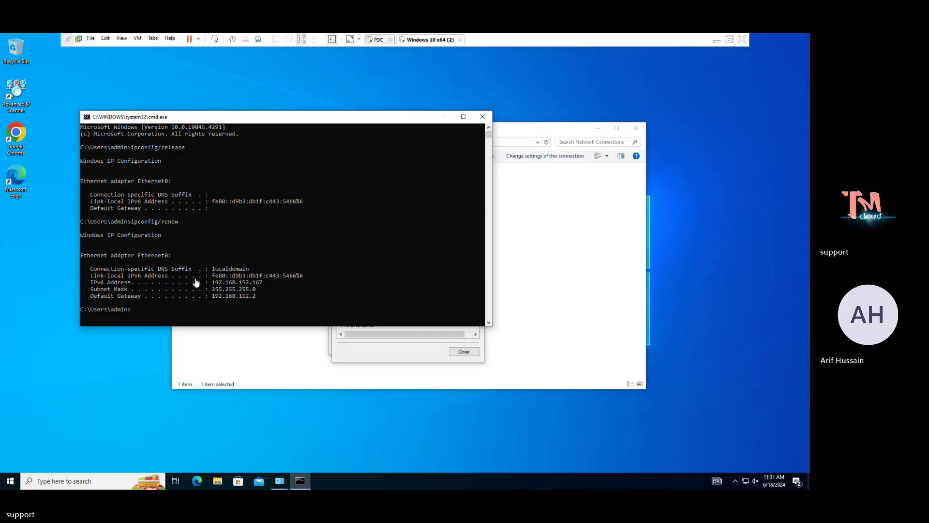
pyautogui.click(380, 41)
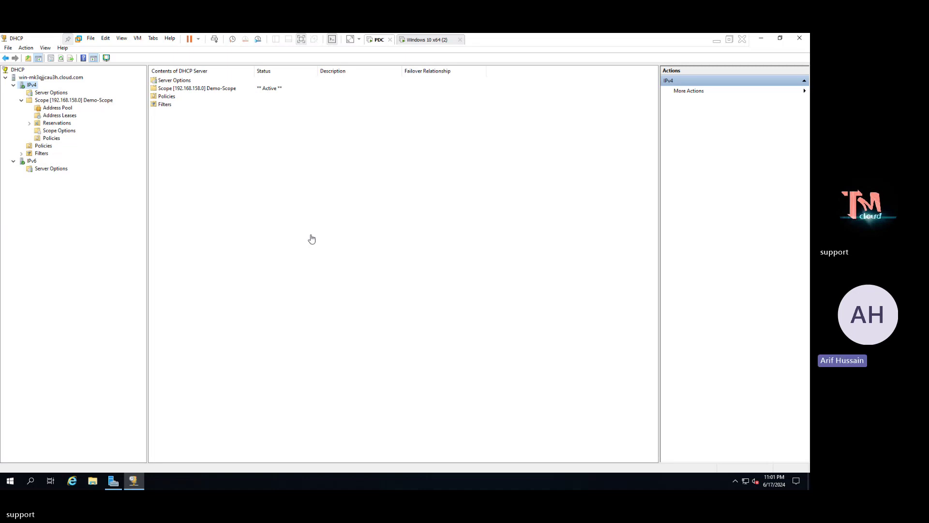
# Return to the PDC server and open Ethernet0's Internet Protocol Version 4 properties from the Network Connections launched with ncpa.cpl.
pyautogui.click(716, 40)
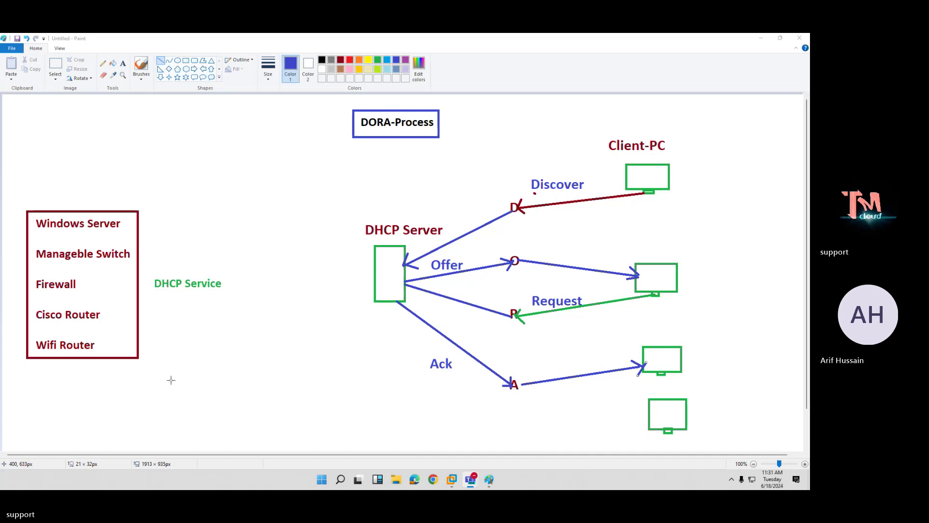
pyautogui.moveTo(451, 479)
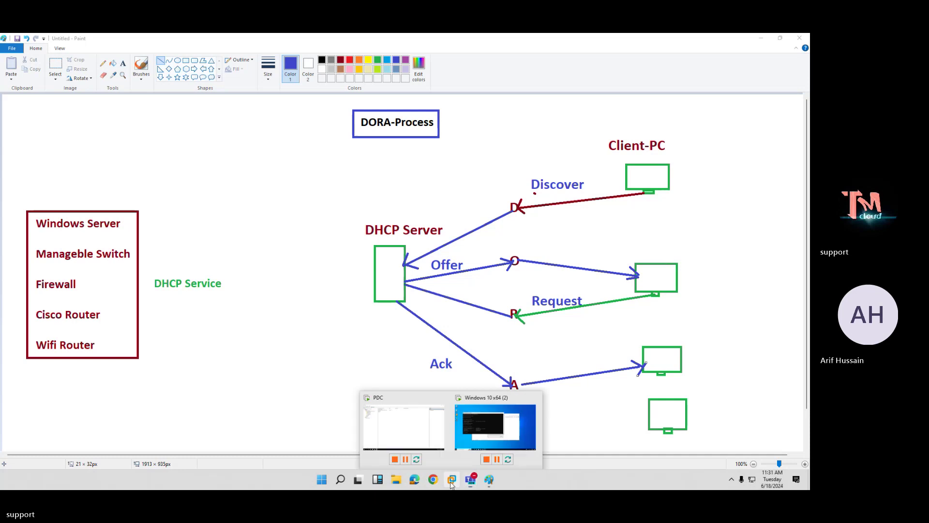
pyautogui.click(407, 435)
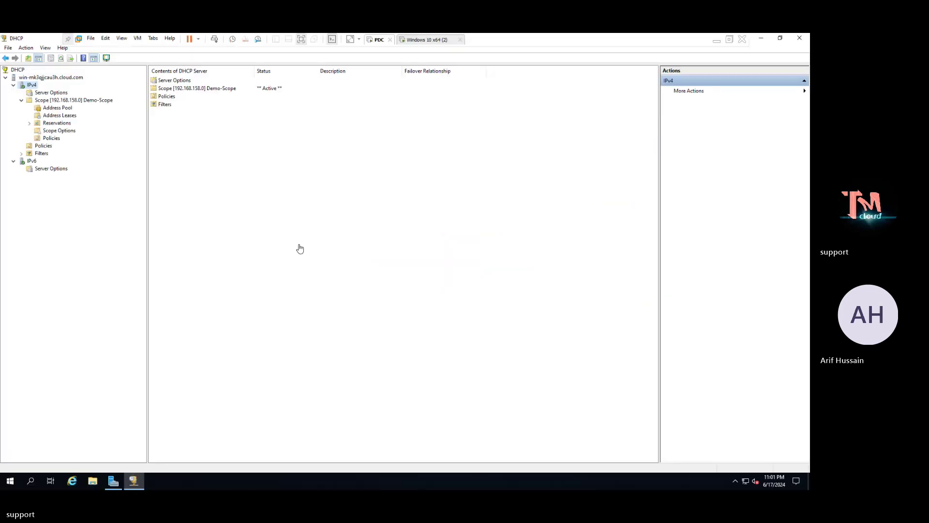
pyautogui.rightClick(12, 482)
pyautogui.click(38, 442)
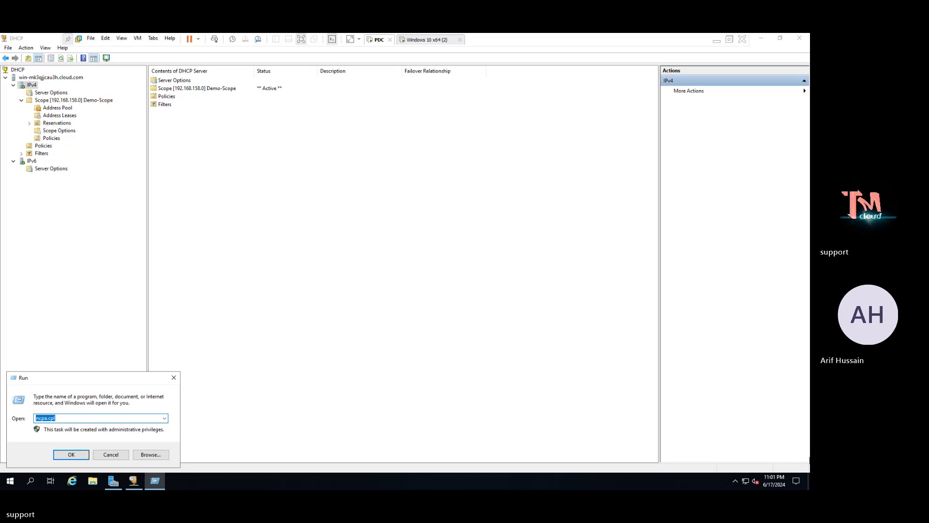
pyautogui.press('Return')
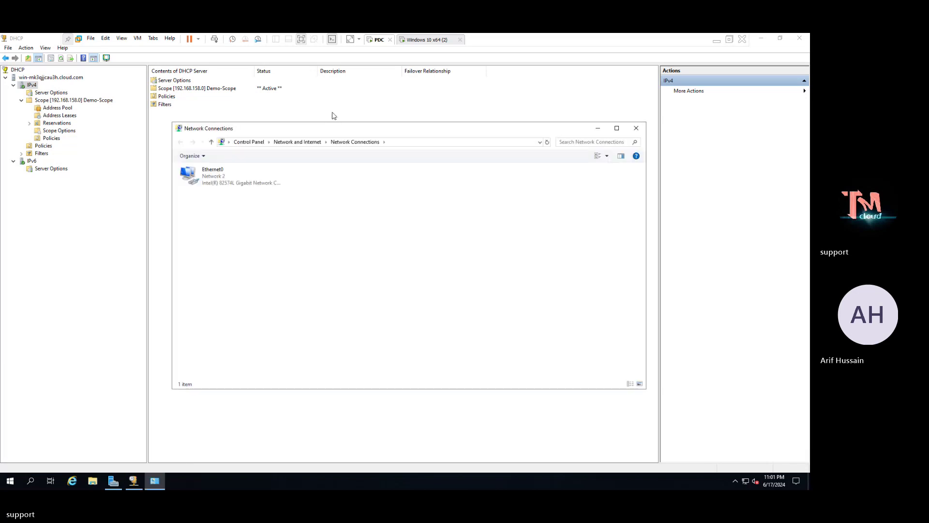
pyautogui.rightClick(222, 184)
pyautogui.click(244, 259)
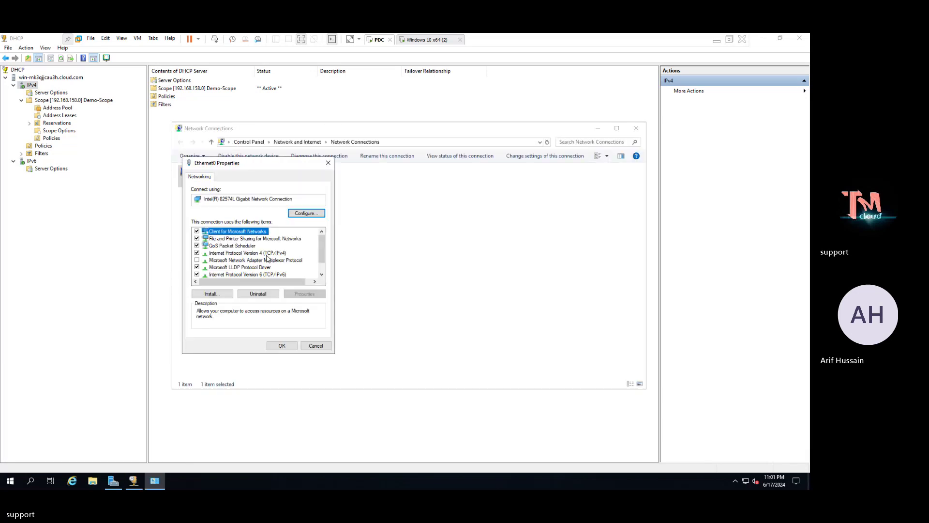
pyautogui.click(282, 254)
pyautogui.doubleClick(283, 253)
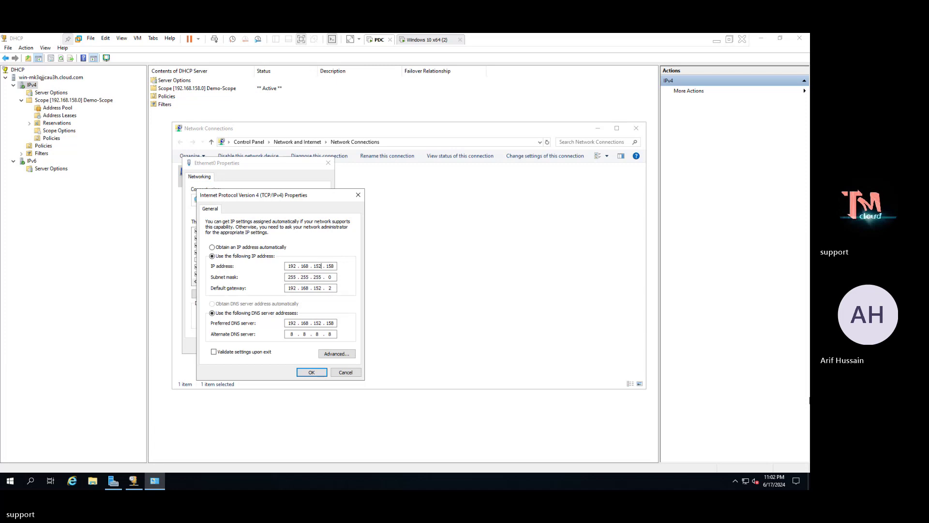
# Set the server's static IP address to 192.168.1.158 and its default gateway to 192.168.1.1.
pyautogui.press('BackSpace')
pyautogui.press('BackSpace')
pyautogui.click(333, 287)
pyautogui.press('BackSpace')
pyautogui.press('BackSpace')
pyautogui.press('Tab')
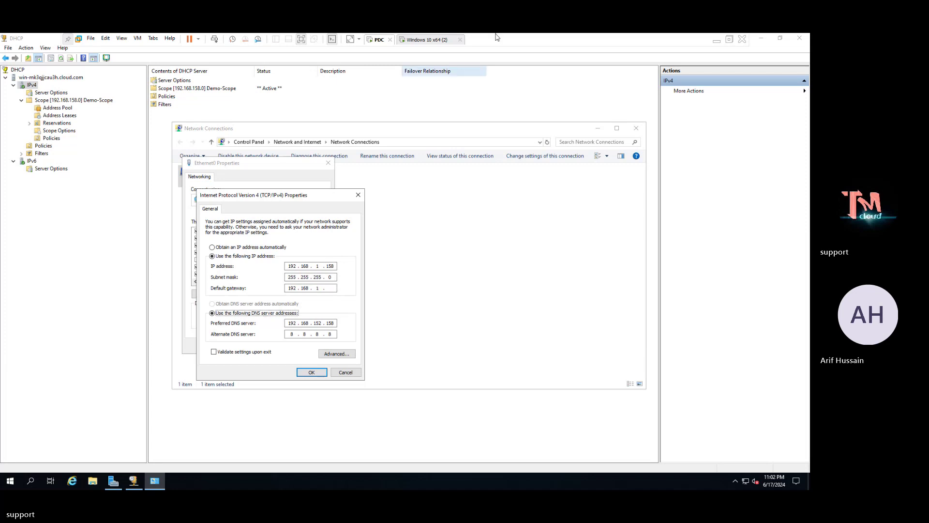
pyautogui.click(331, 288)
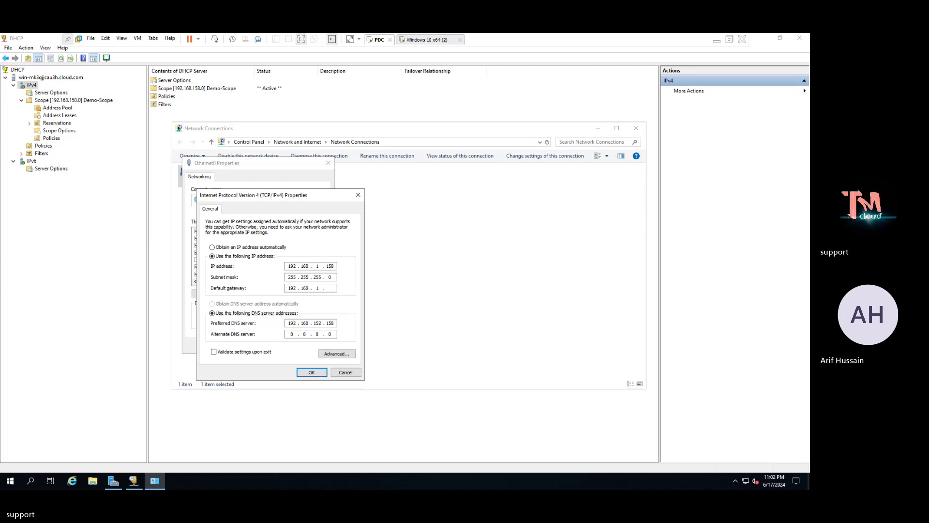
pyautogui.write('1')
# Set the server's preferred DNS server to 192.168.1.158 and apply the Ethernet0 settings.
pyautogui.click(336, 323)
pyautogui.press('BackSpace')
pyautogui.press('BackSpace')
pyautogui.press('BackSpace')
pyautogui.press('BackSpace')
pyautogui.press('BackSpace')
pyautogui.press('BackSpace')
pyautogui.write('1 . 158')
pyautogui.click(311, 372)
pyautogui.click(280, 346)
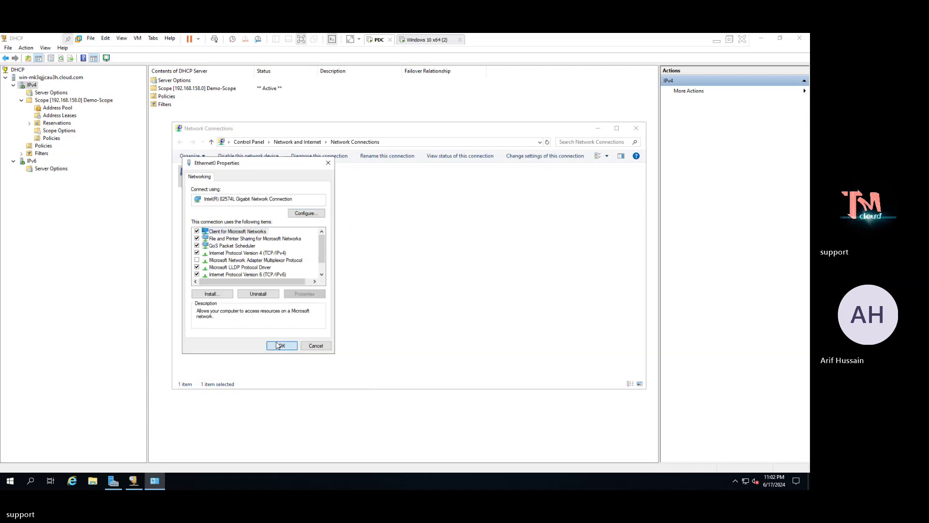
# Switch the PDC virtual machine's network adapter to Bridged with the physical network connection state replicated.
pyautogui.rightClick(375, 42)
pyautogui.click(400, 154)
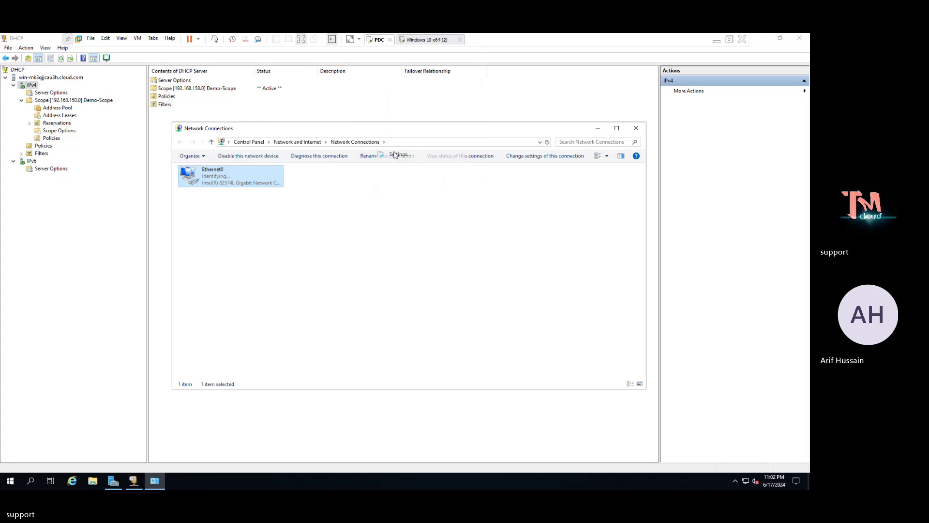
pyautogui.click(325, 178)
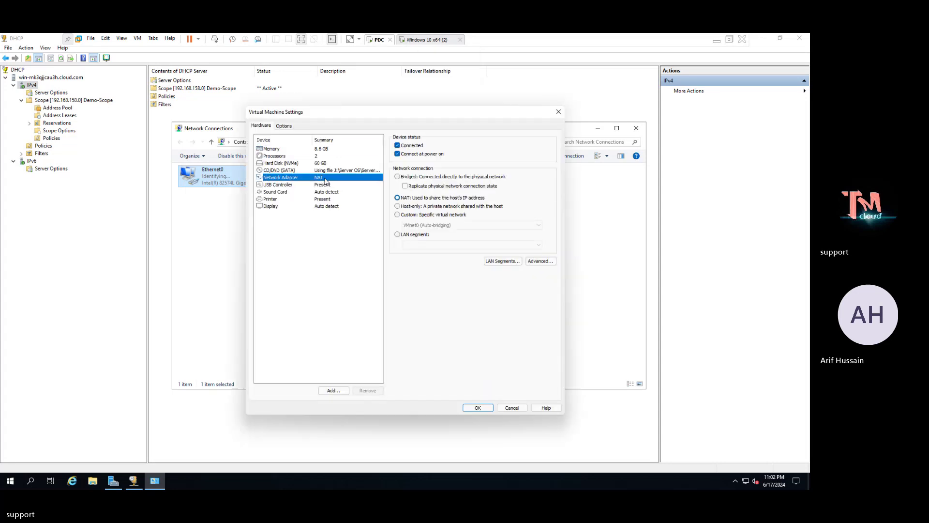
pyautogui.click(397, 177)
pyautogui.click(405, 186)
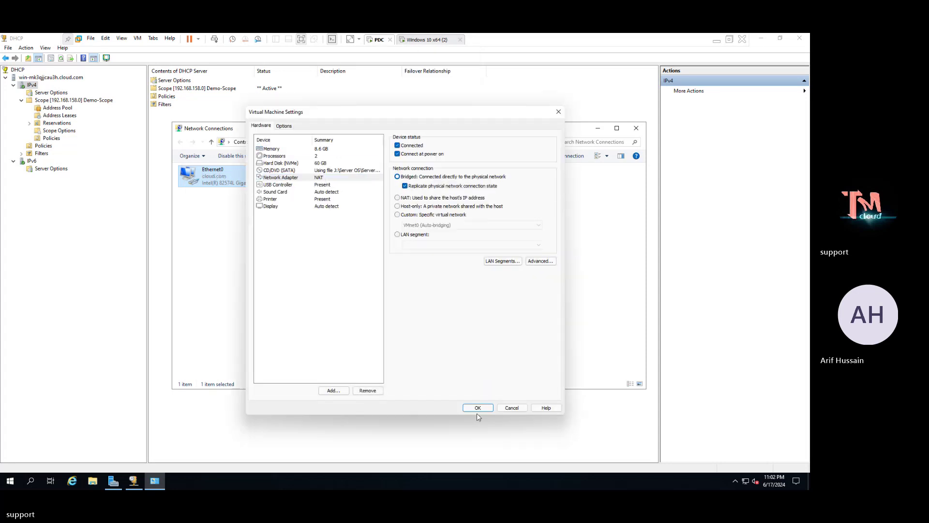
pyautogui.click(477, 407)
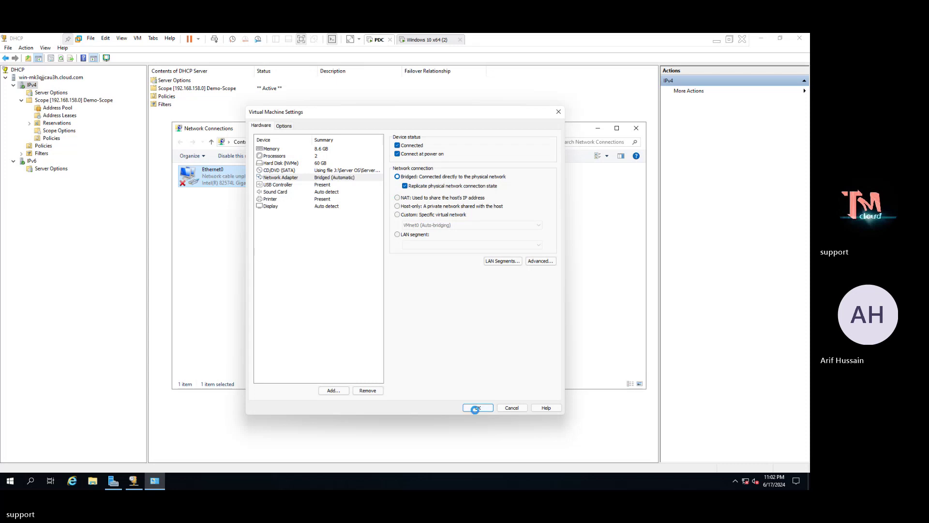
# Switch the Windows 10 x64 (2) virtual machine's network adapter to Bridged and replicate the physical network connection state.
pyautogui.rightClick(425, 44)
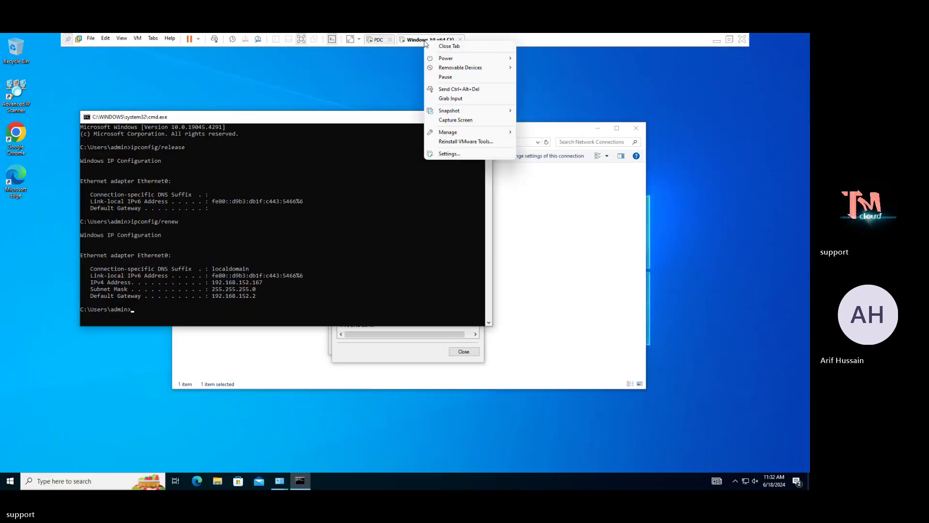
pyautogui.click(471, 151)
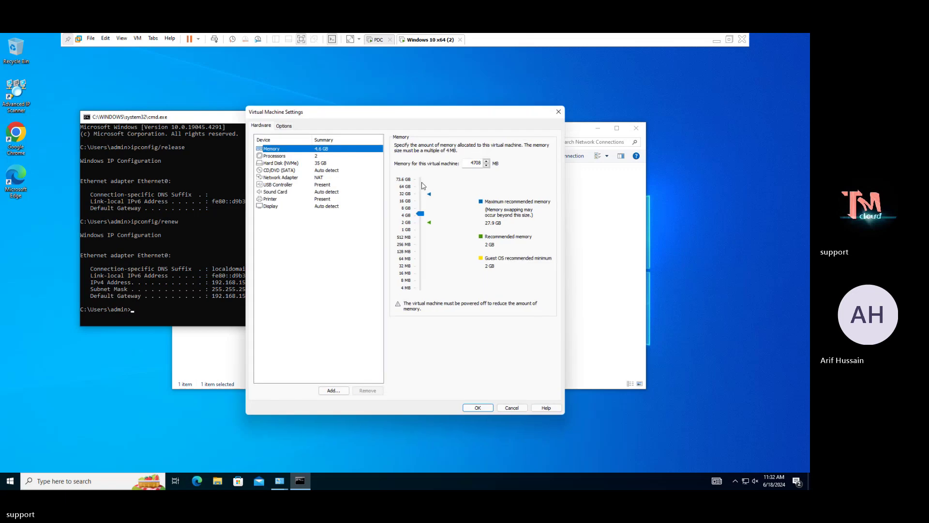
pyautogui.click(311, 178)
pyautogui.click(399, 177)
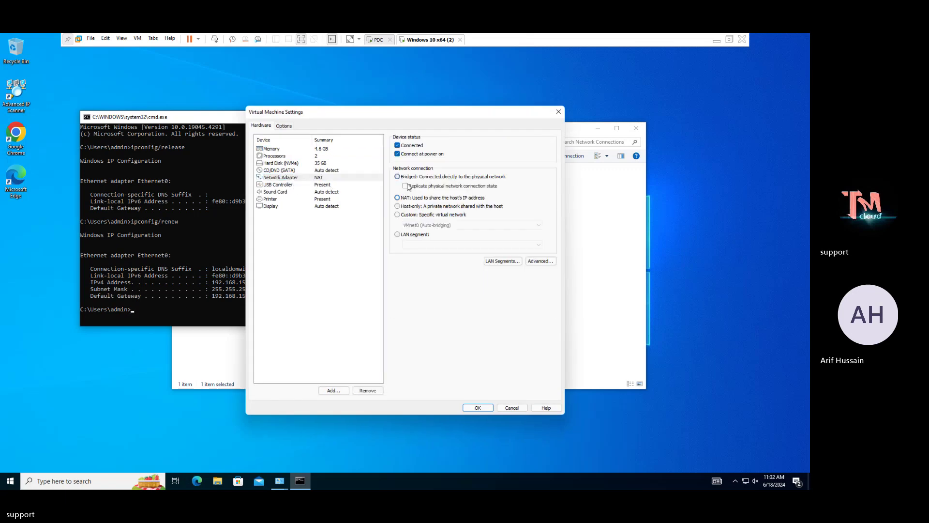
pyautogui.click(405, 186)
pyautogui.click(477, 408)
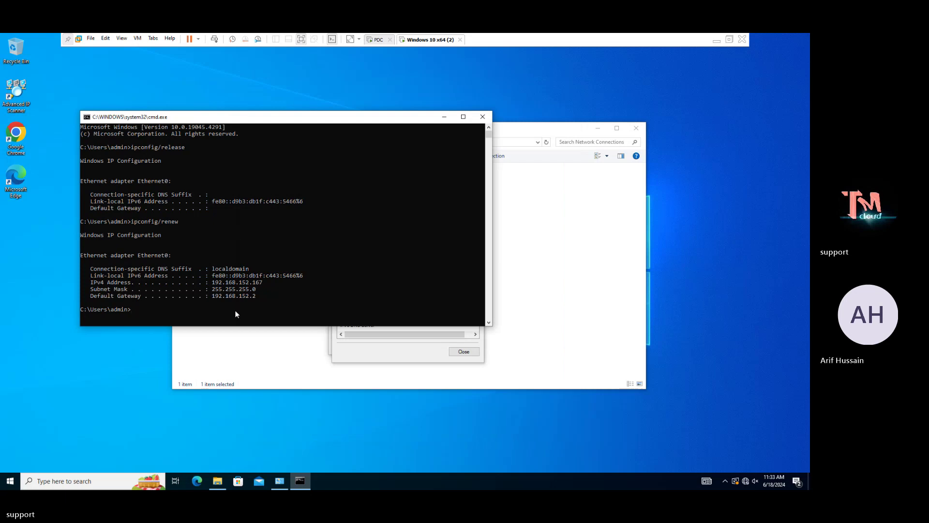
# Try to renew the client's address with ipconfig/renew and release it with ipconfig/release.
pyautogui.press('Up')
pyautogui.press('Return')
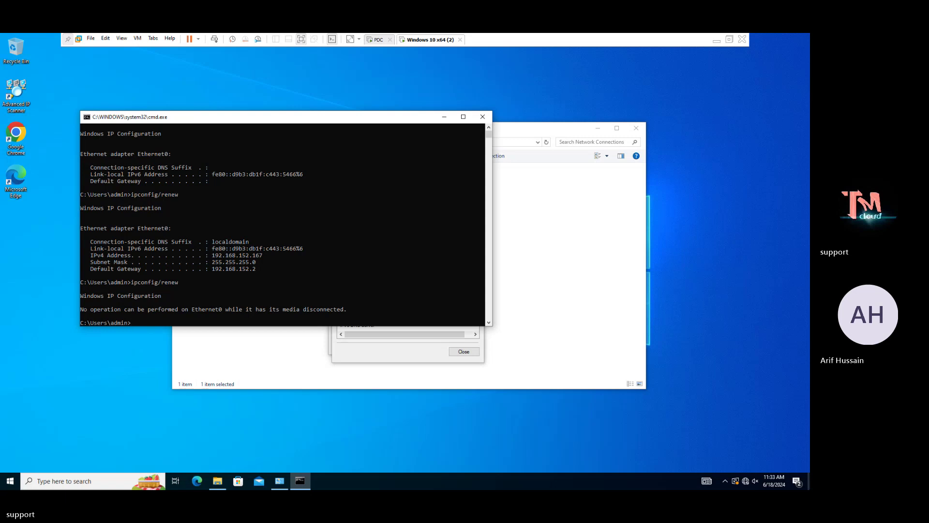
pyautogui.press('Up')
pyautogui.press('Up')
pyautogui.press('Return')
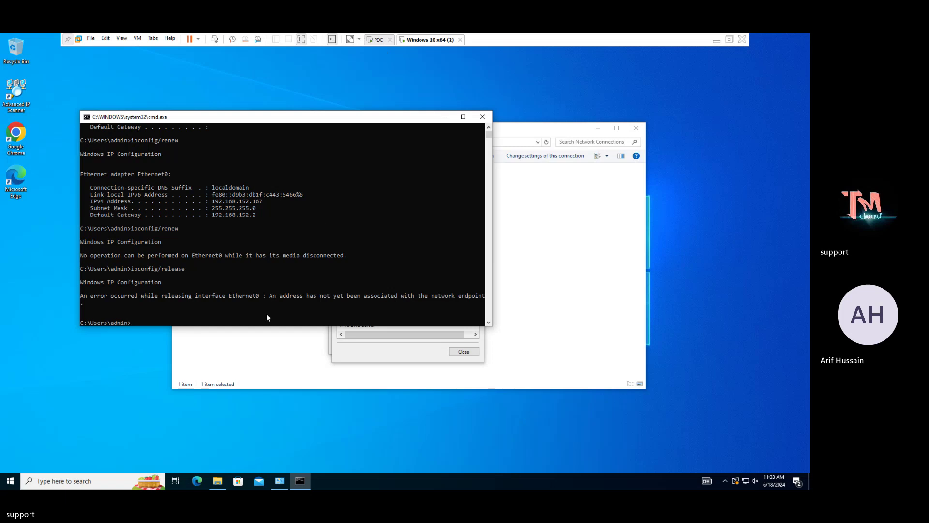
# Rerun ipconfig/renew in the client's Command Prompt to request a lease over the bridged network.
pyautogui.click(193, 315)
pyautogui.press('Up')
pyautogui.press('Up')
pyautogui.press('Return')
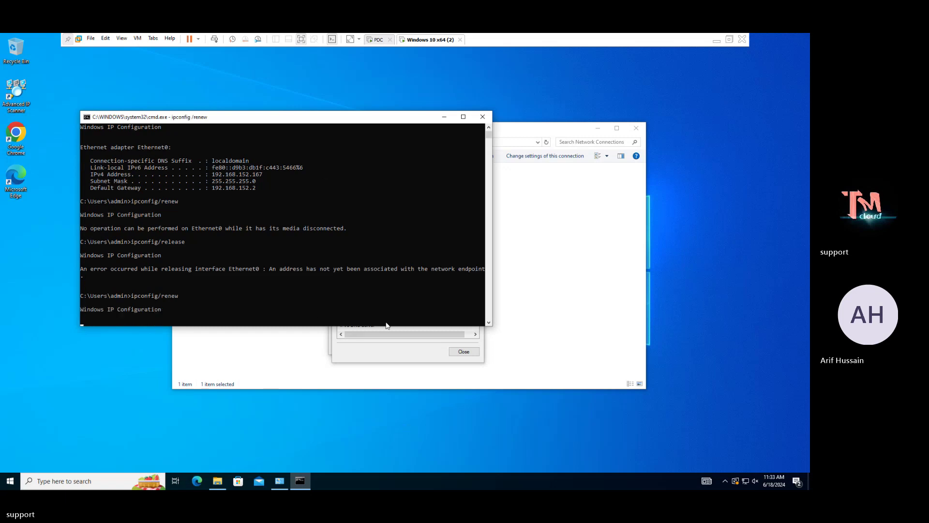
# Return to PDC, close Network Connections and delete the existing Demo-Scope from the DHCP server's IPv4 node.
pyautogui.click(717, 41)
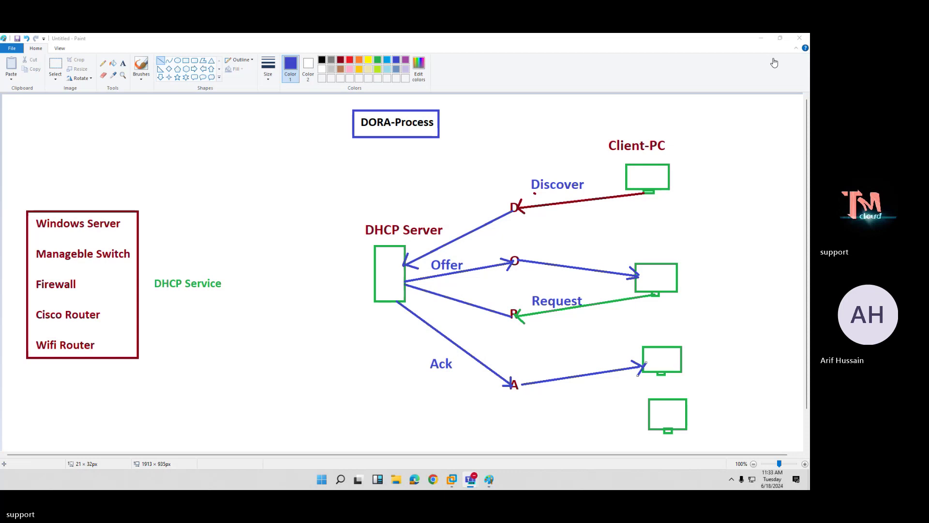
pyautogui.moveTo(451, 479)
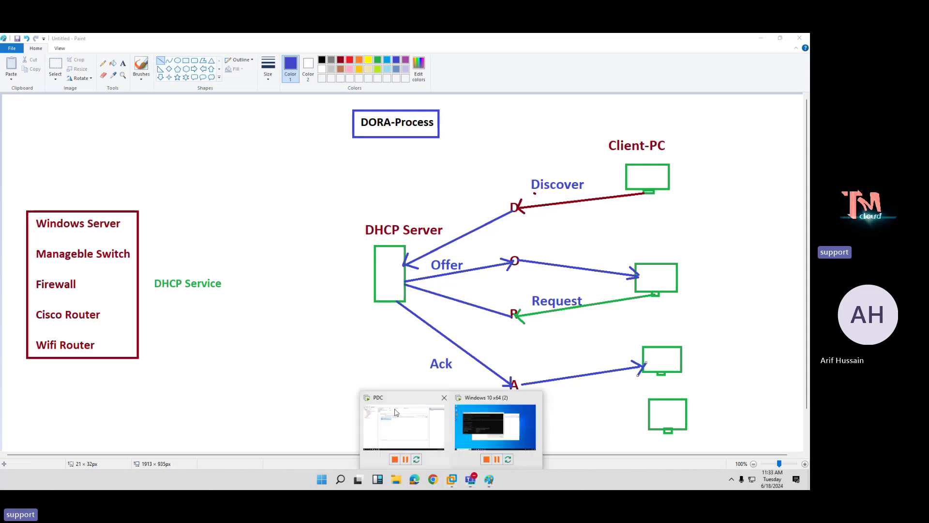
pyautogui.click(395, 413)
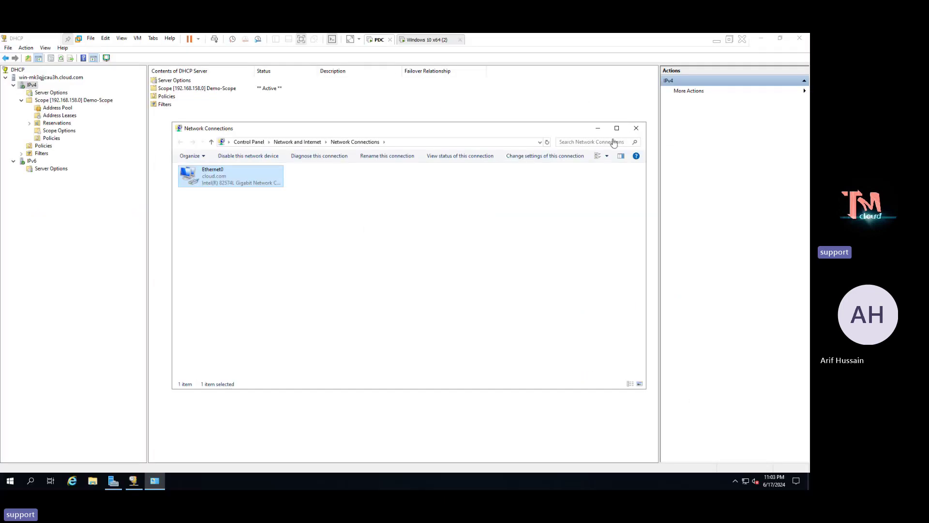
pyautogui.click(635, 127)
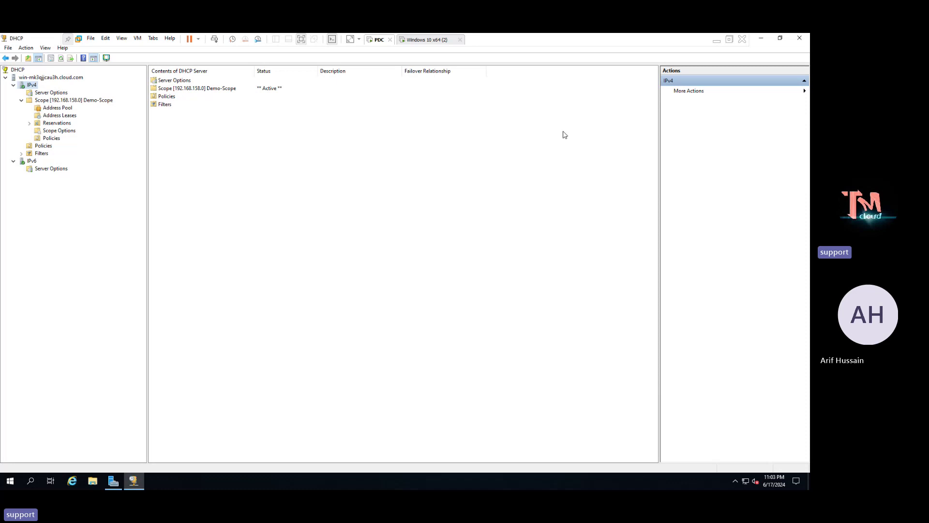
pyautogui.rightClick(69, 102)
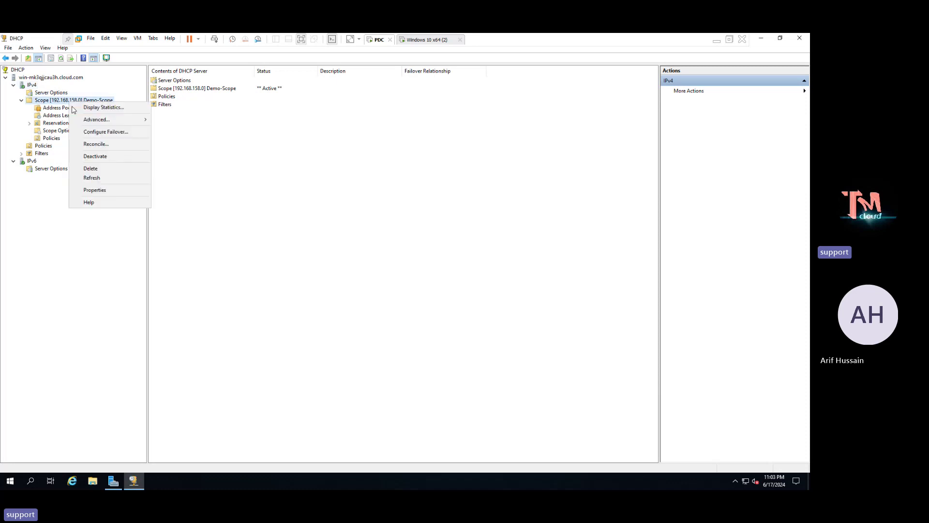
pyautogui.click(91, 168)
pyautogui.click(440, 286)
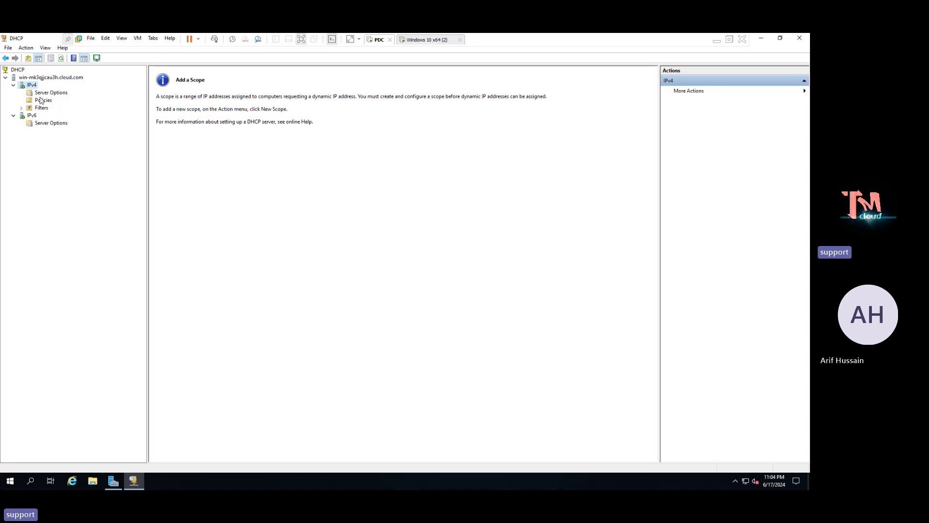
# Start a new IPv4 scope on the DHCP server and name it Demo-Scope.
pyautogui.rightClick(32, 85)
pyautogui.click(56, 101)
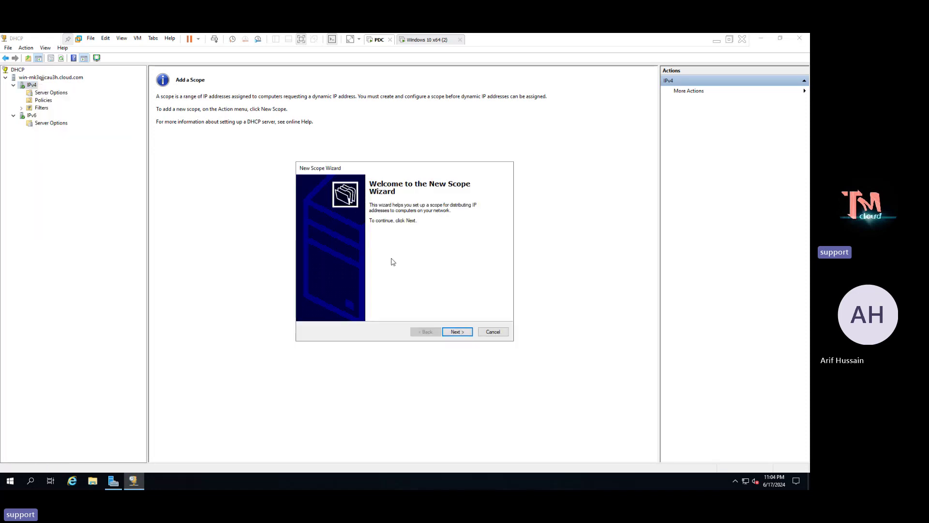
pyautogui.click(457, 332)
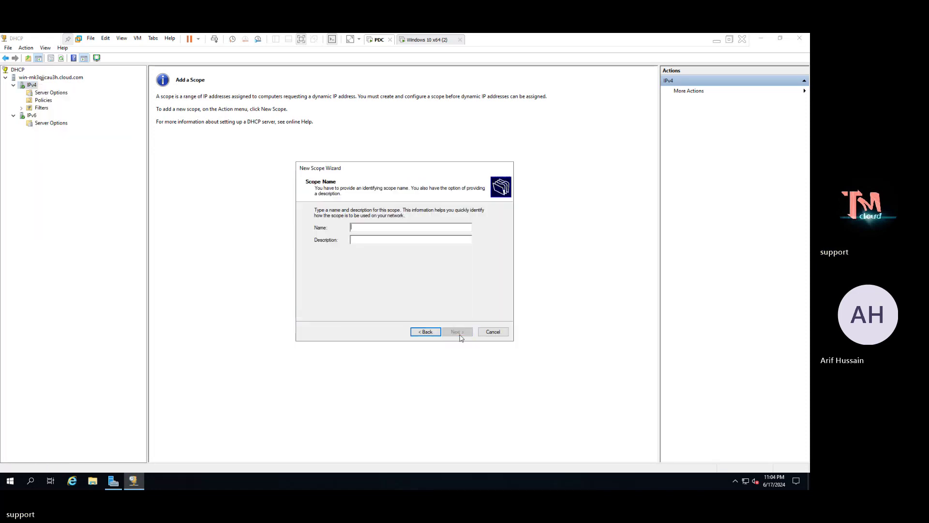
pyautogui.write('Demo-')
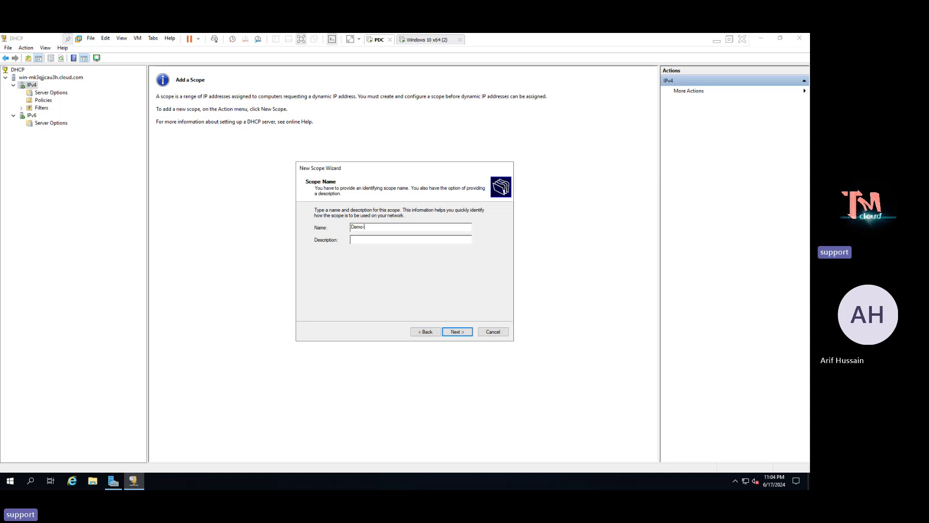
pyautogui.write('Scope')
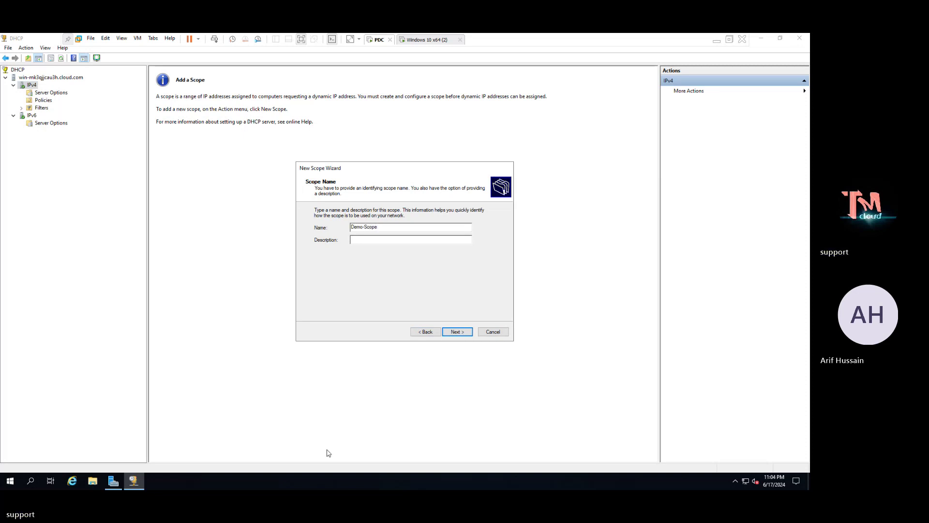
pyautogui.click(461, 335)
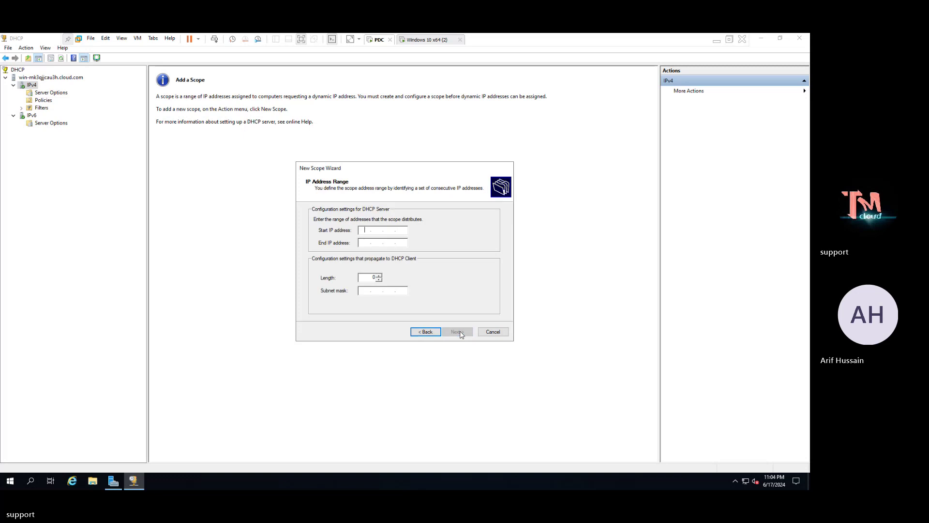
# Set the scope's address range from 192.168.1.200 to 192.168.1.250 and continue to the exclusions page.
pyautogui.write('1')
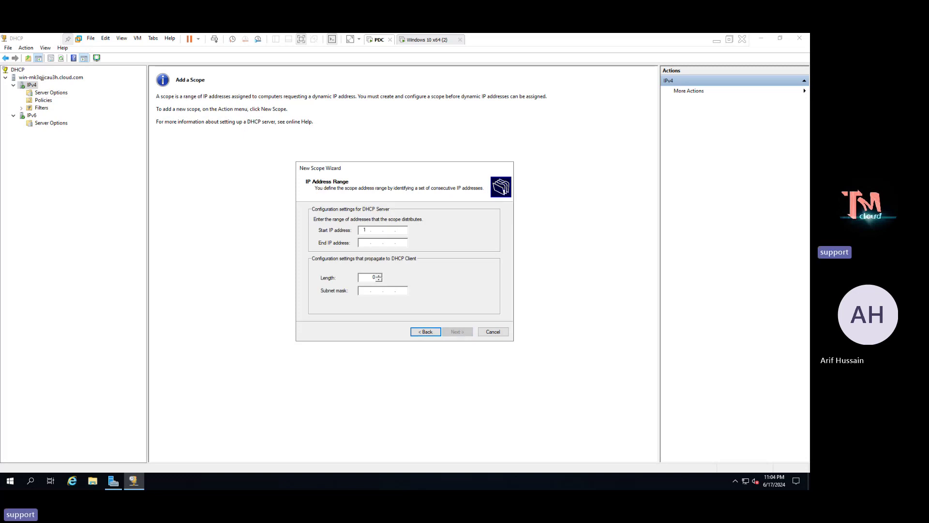
pyautogui.write('92.168.1.200')
pyautogui.press('Tab')
pyautogui.write('192.168.1')
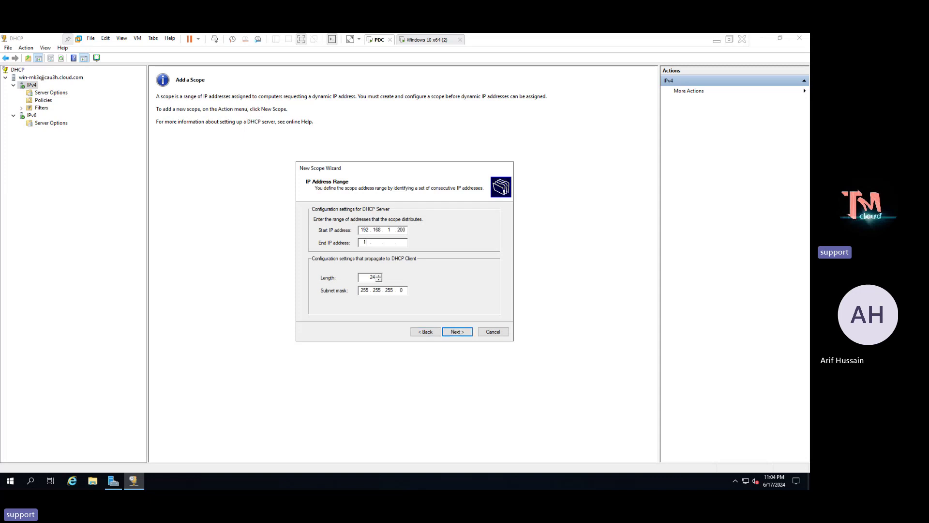
pyautogui.write('.250')
pyautogui.click(457, 334)
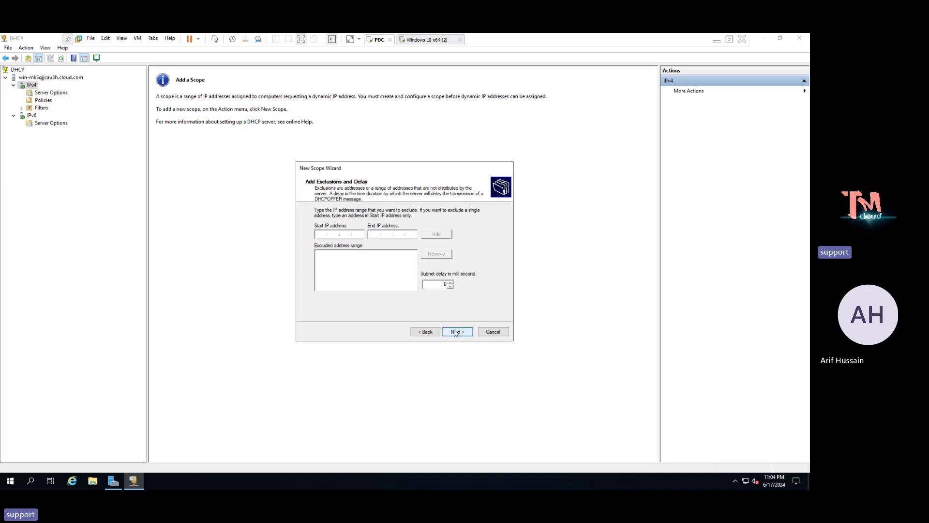
# Exclude addresses 192.168.1.200 to 192.168.1.210 from the scope, keep the default lease duration and continue to the DHCP options page.
pyautogui.write('192.168.1.200')
pyautogui.click(374, 234)
pyautogui.write('192.168.1.2310')
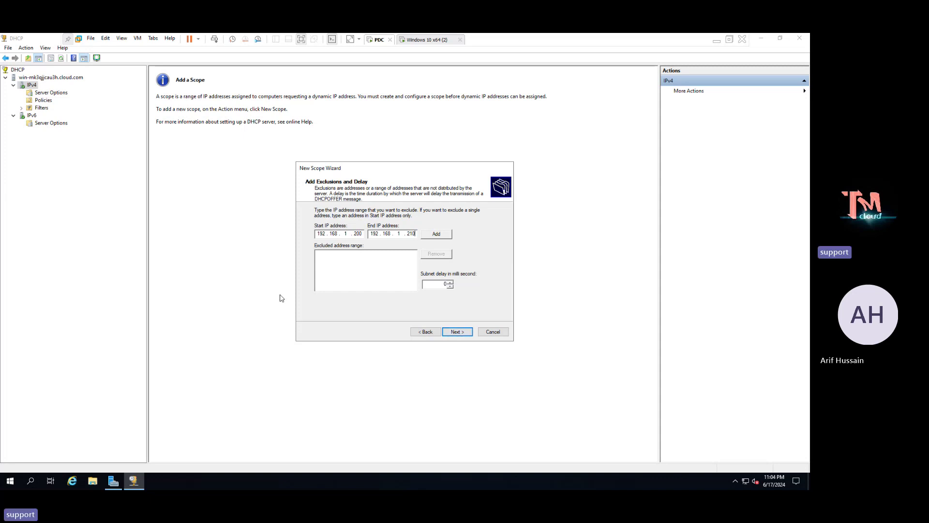
pyautogui.click(446, 236)
pyautogui.click(455, 331)
pyautogui.click(455, 332)
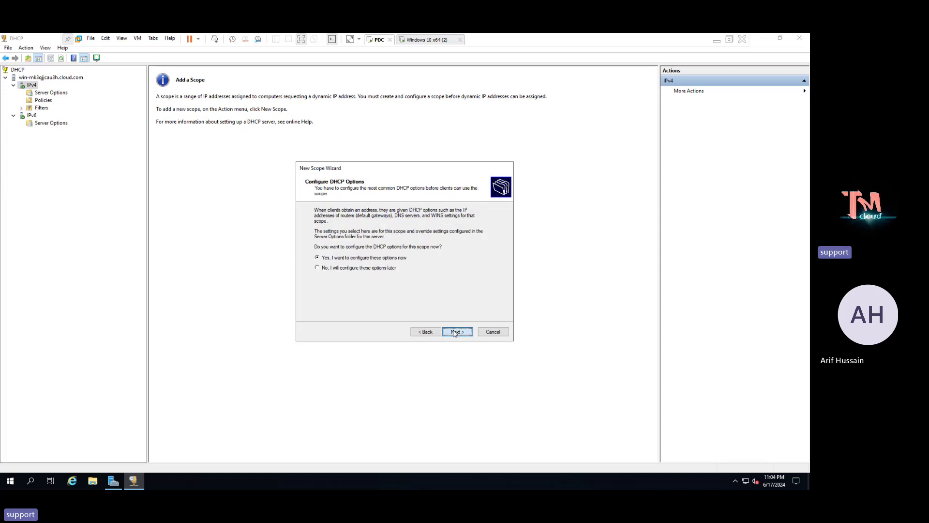
# Add 192.168.1.1 as the scope's default gateway, keep the default DNS and WINS settings, and finish by activating the scope.
pyautogui.click(455, 332)
pyautogui.write('192.168.1.1')
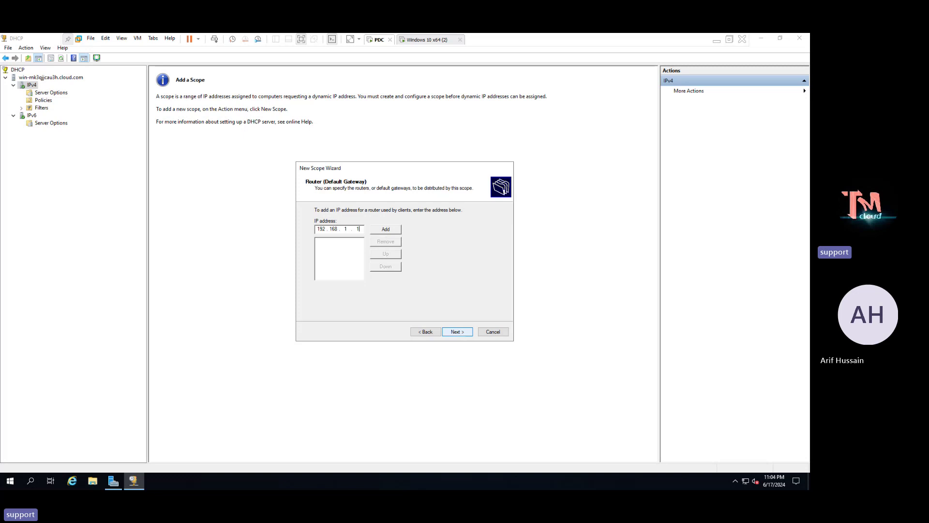
pyautogui.click(385, 230)
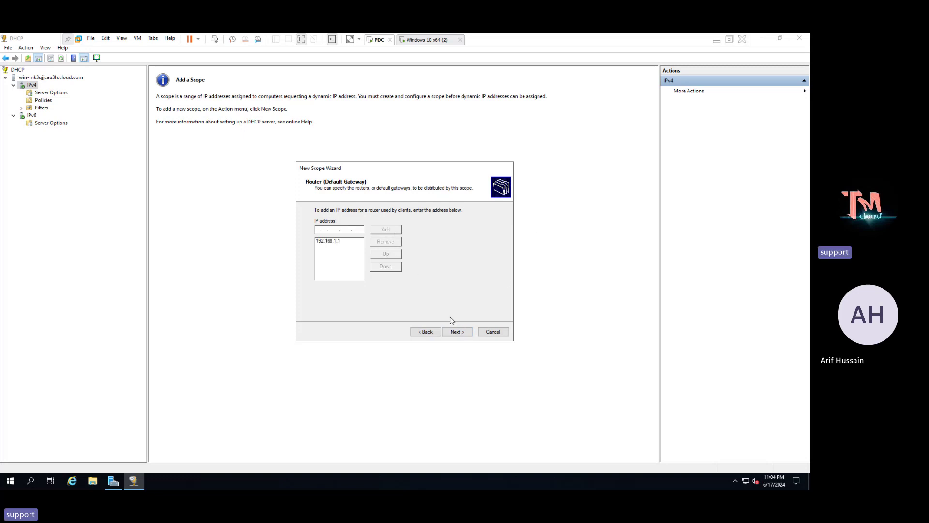
pyautogui.click(455, 332)
pyautogui.click(455, 332)
pyautogui.click(455, 331)
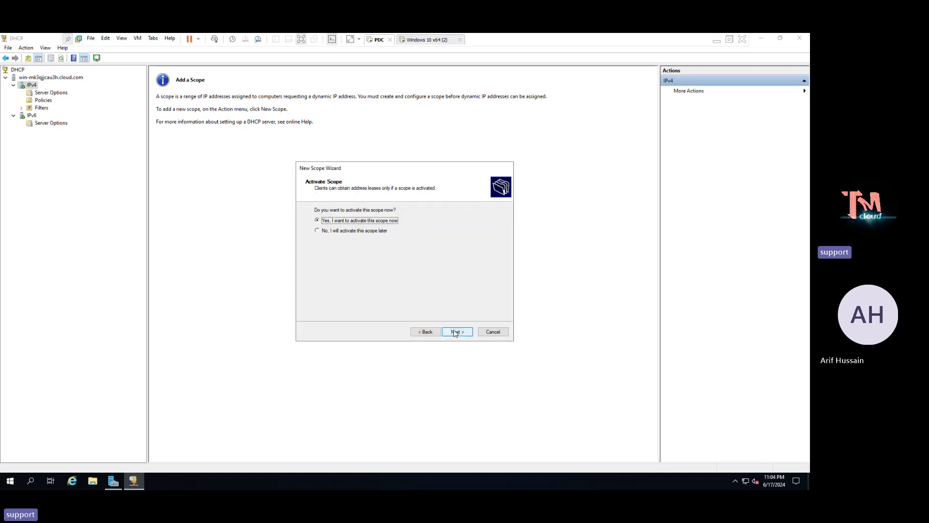
pyautogui.click(456, 332)
pyautogui.click(456, 332)
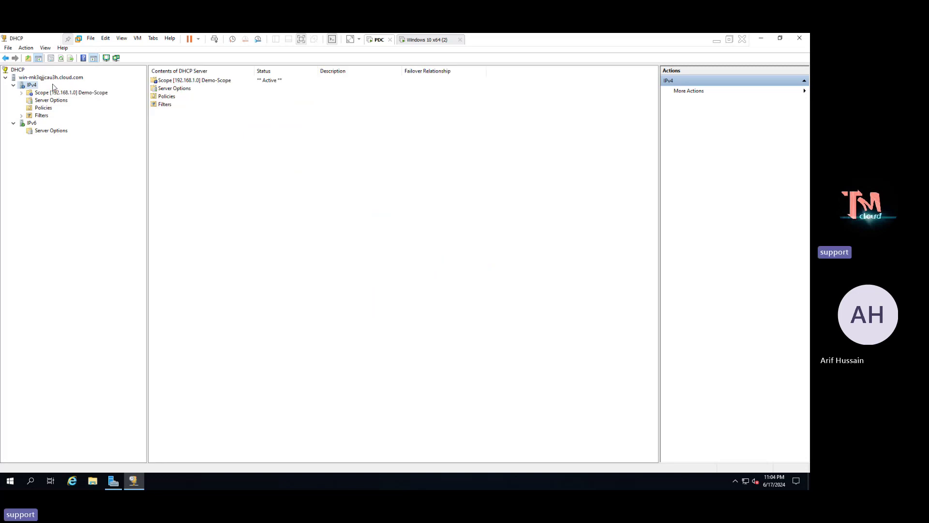
# Expand the new Demo-Scope and refresh the DHCP server's IPv4 node.
pyautogui.doubleClick(41, 92)
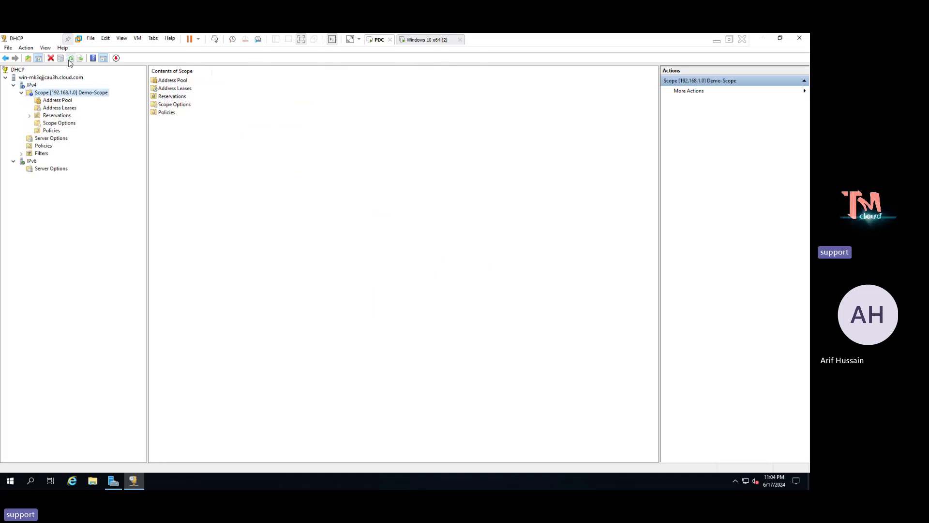
pyautogui.click(70, 59)
pyautogui.rightClick(31, 86)
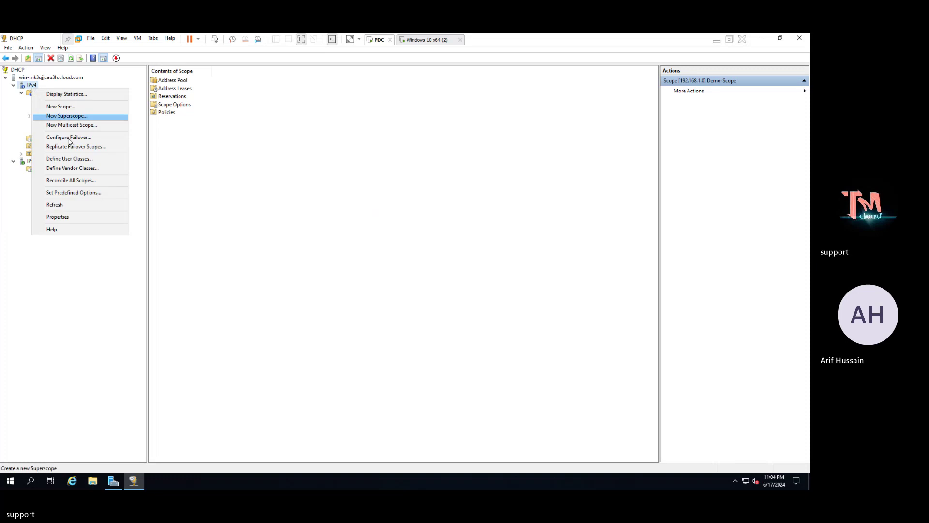
pyautogui.click(55, 204)
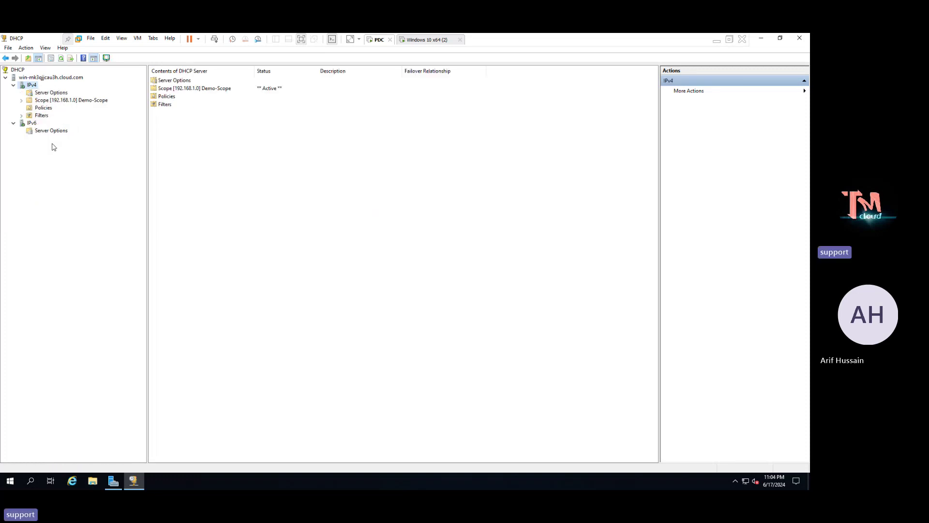
# Switch to the Windows 10 client, close the open connection details, then disable and re-enable its Ethernet0 adapter.
pyautogui.click(415, 42)
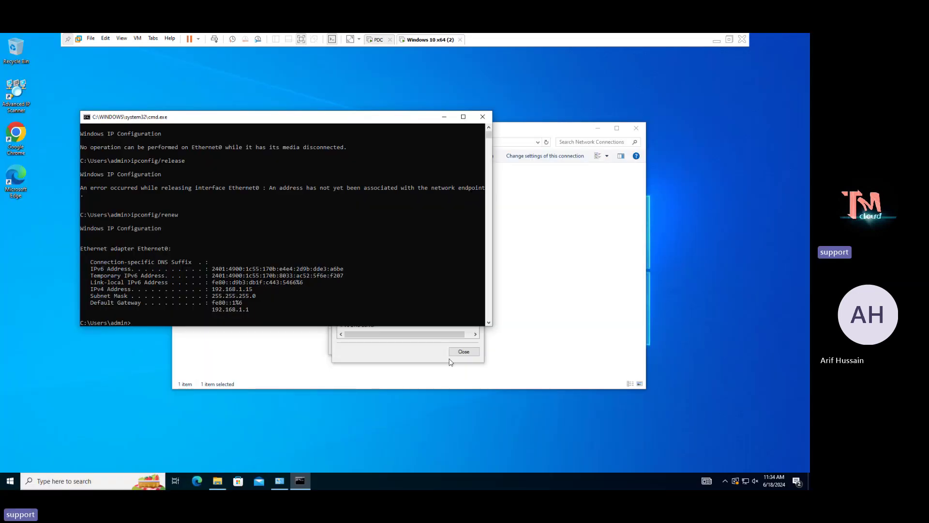
pyautogui.click(463, 352)
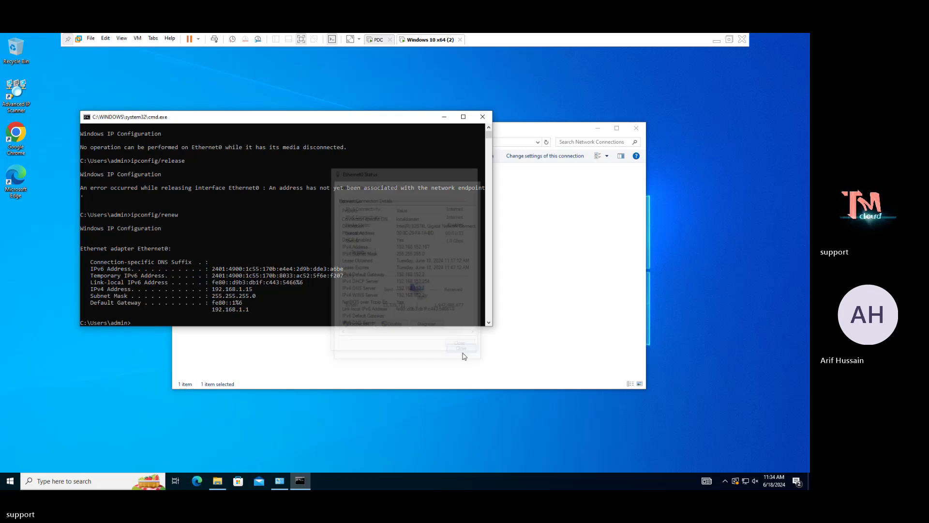
pyautogui.click(542, 207)
pyautogui.rightClick(209, 175)
pyautogui.click(258, 226)
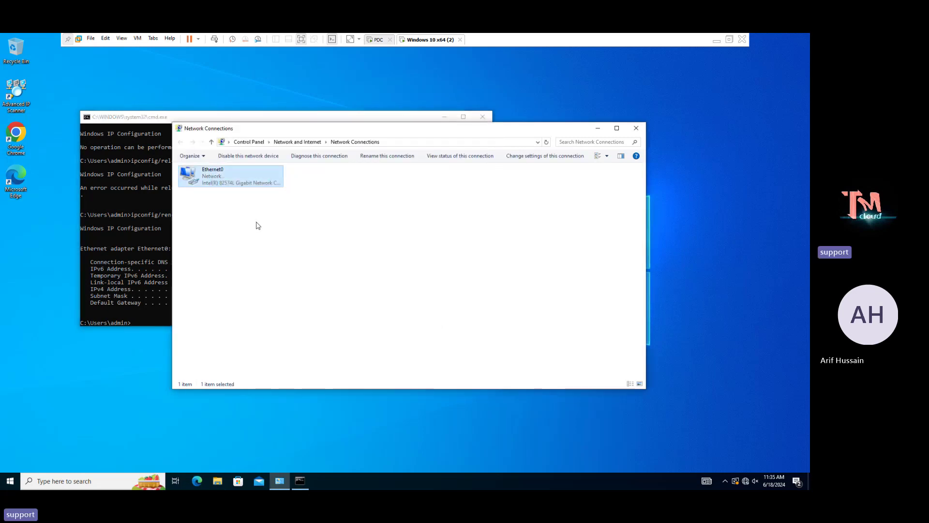
pyautogui.rightClick(213, 182)
pyautogui.click(227, 186)
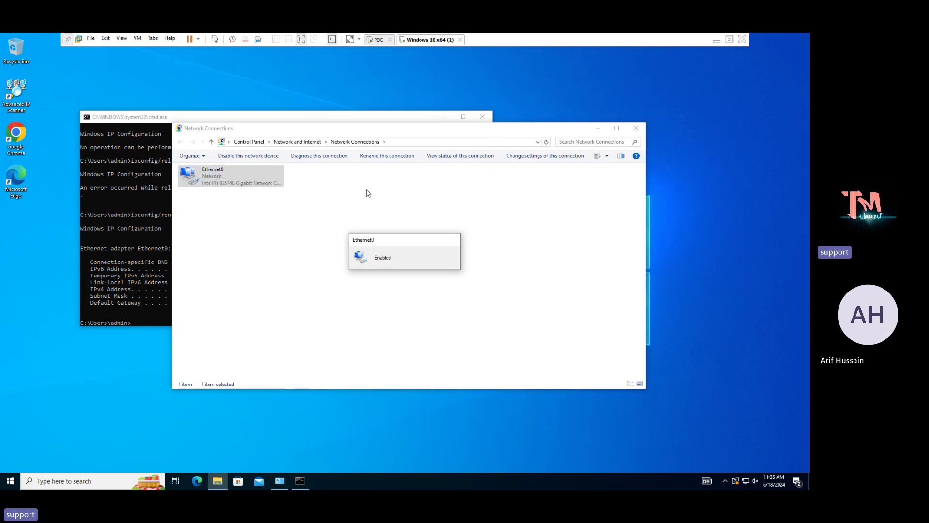
# Run ipconfig/renew and then ipconfig/release in the client's Command Prompt.
pyautogui.click(141, 316)
pyautogui.press('Up')
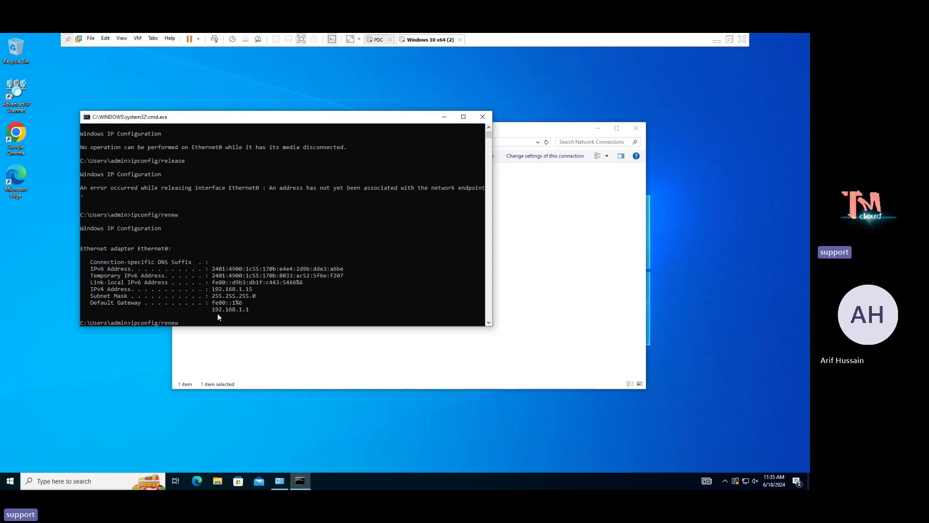
pyautogui.press('Return')
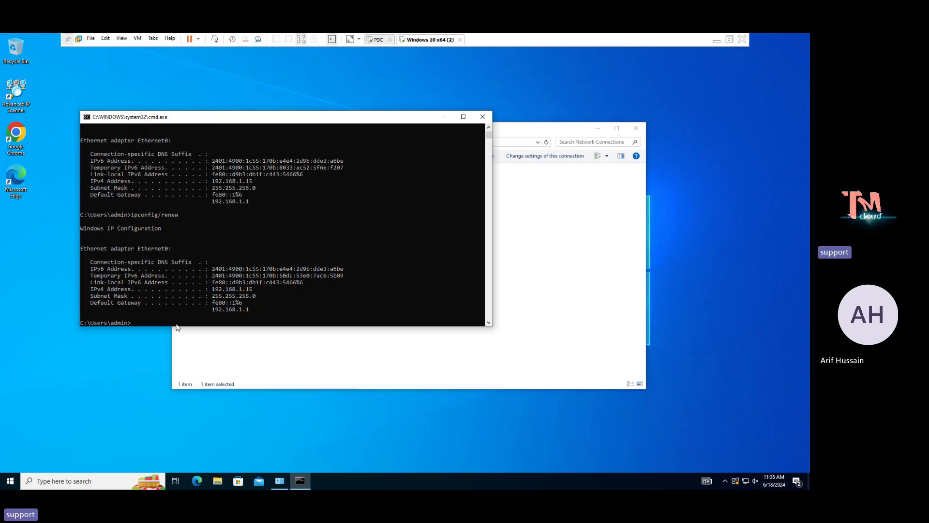
pyautogui.write('ipconfig/release')
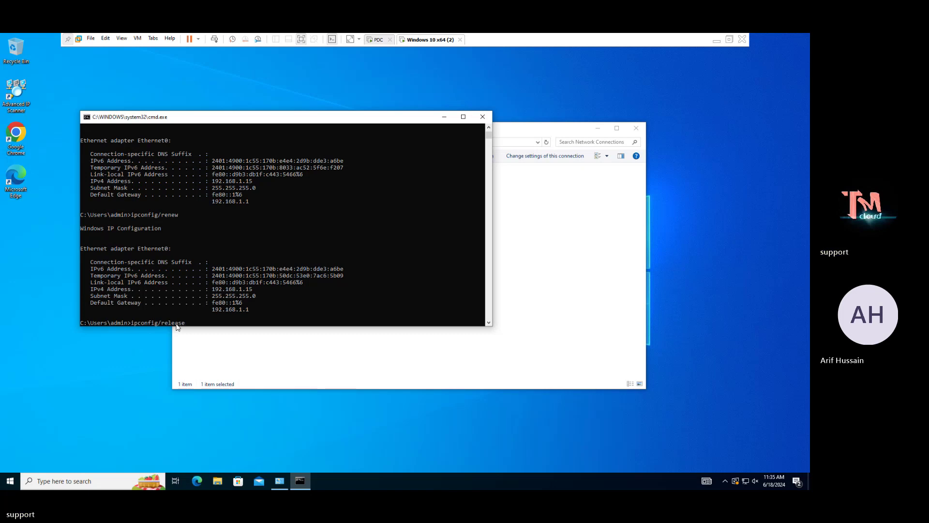
pyautogui.press('Return')
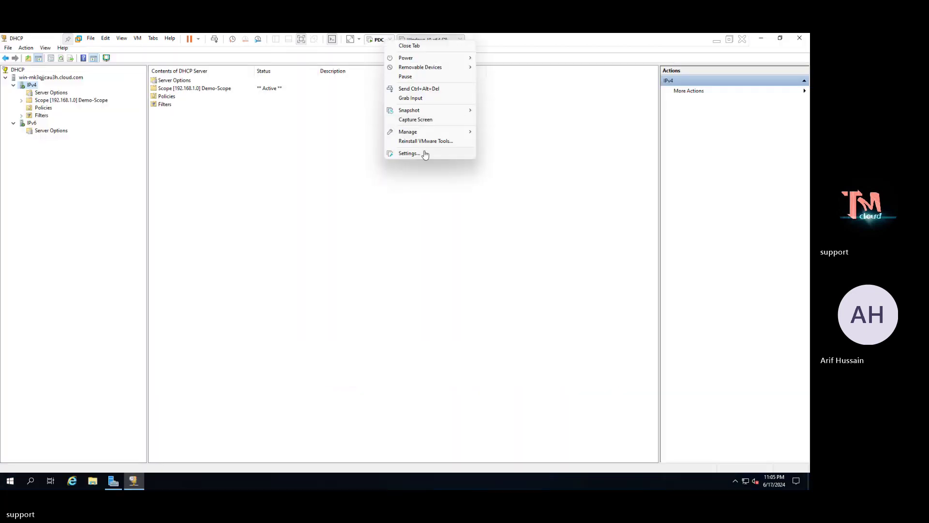
# Check the network adapter connection type in the virtual machine settings of both PDC and the Windows 10 client.
pyautogui.click(422, 152)
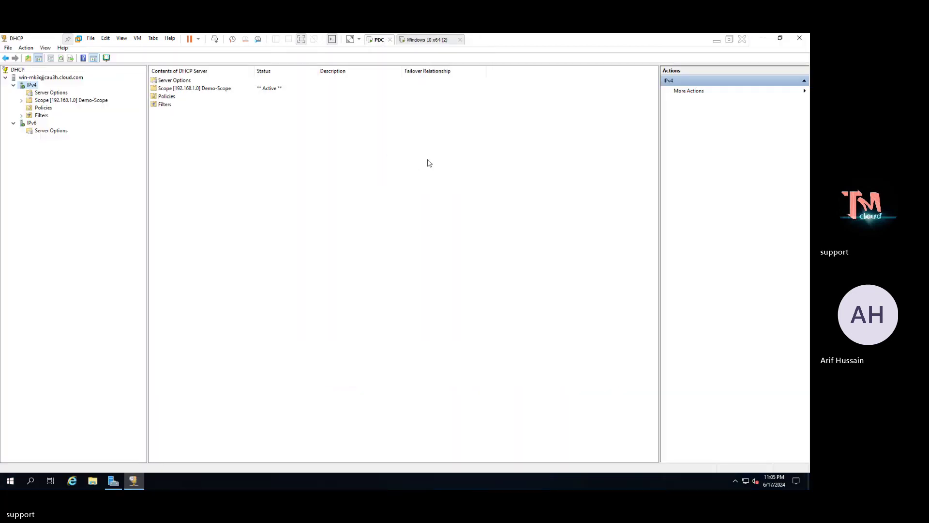
pyautogui.click(324, 178)
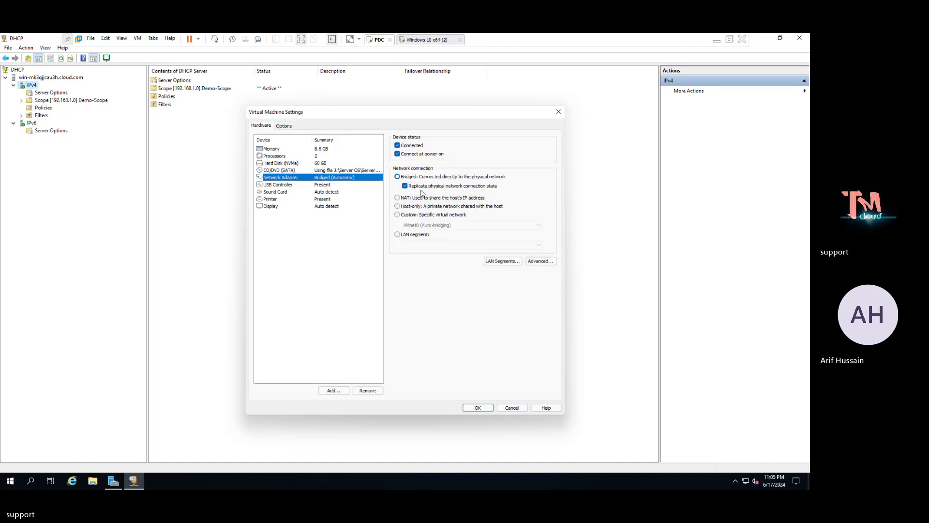
pyautogui.click(477, 409)
pyautogui.click(431, 39)
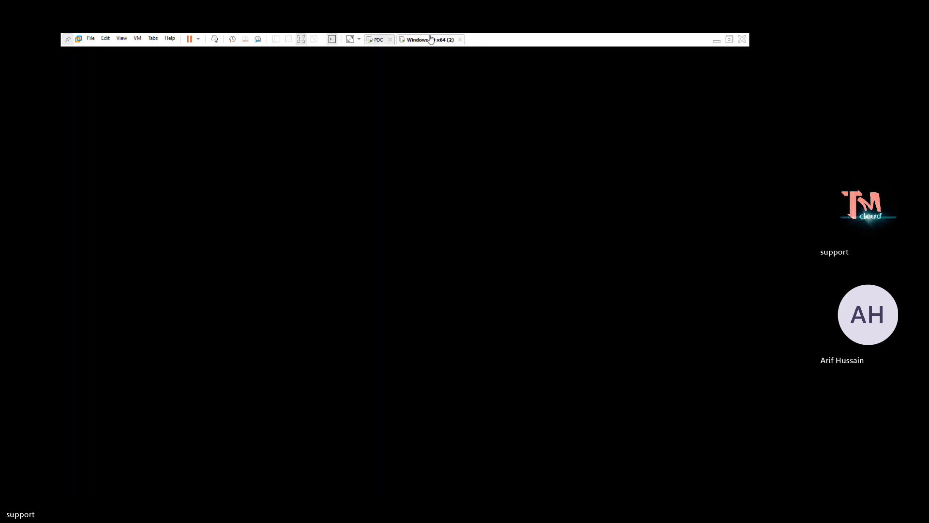
pyautogui.rightClick(431, 40)
pyautogui.click(462, 148)
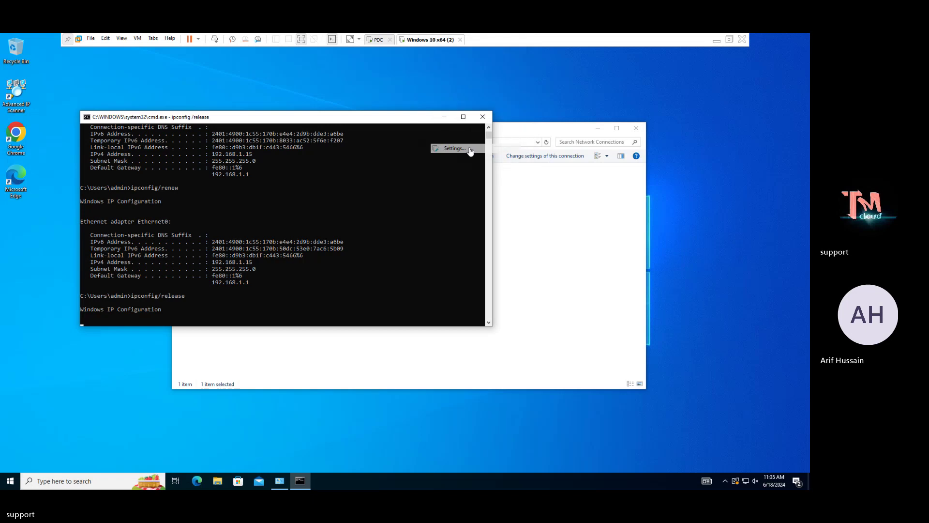
pyautogui.click(324, 184)
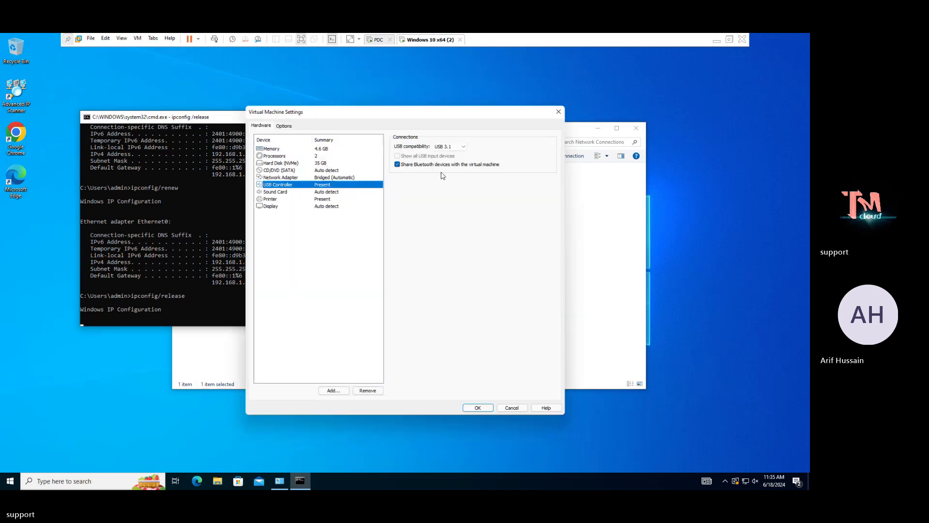
pyautogui.click(336, 179)
pyautogui.click(477, 408)
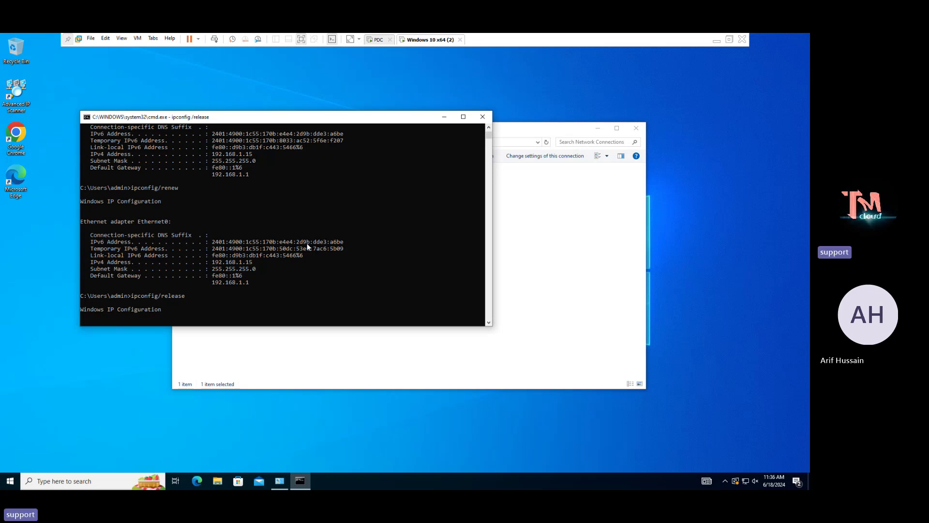
# Bring the client's Network Connections forward and view the status and connection details of Ethernet0.
pyautogui.click(210, 316)
pyautogui.click(372, 322)
pyautogui.click(360, 346)
pyautogui.rightClick(233, 174)
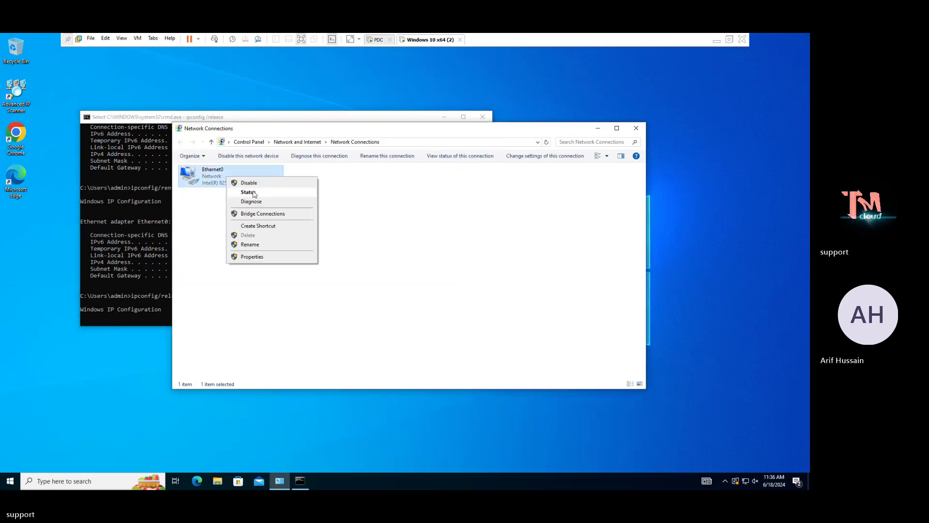
pyautogui.click(255, 192)
pyautogui.click(362, 252)
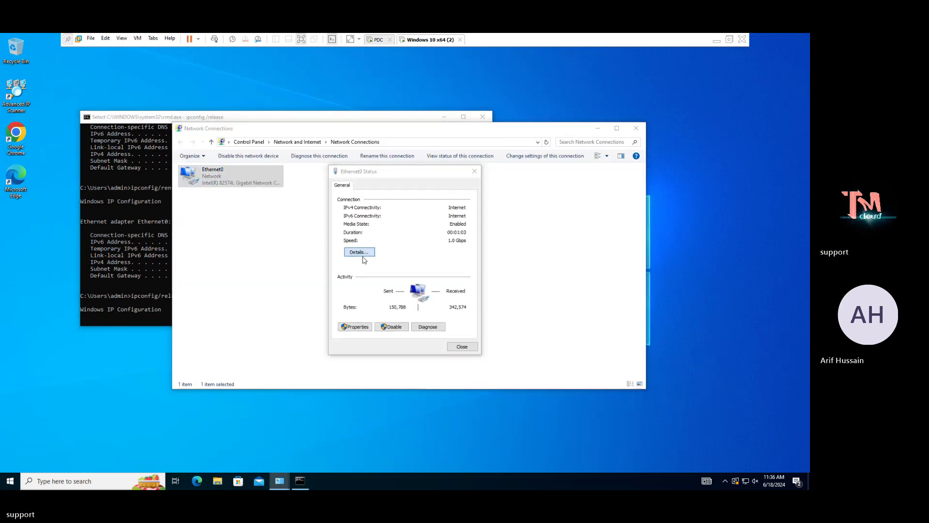
pyautogui.click(464, 351)
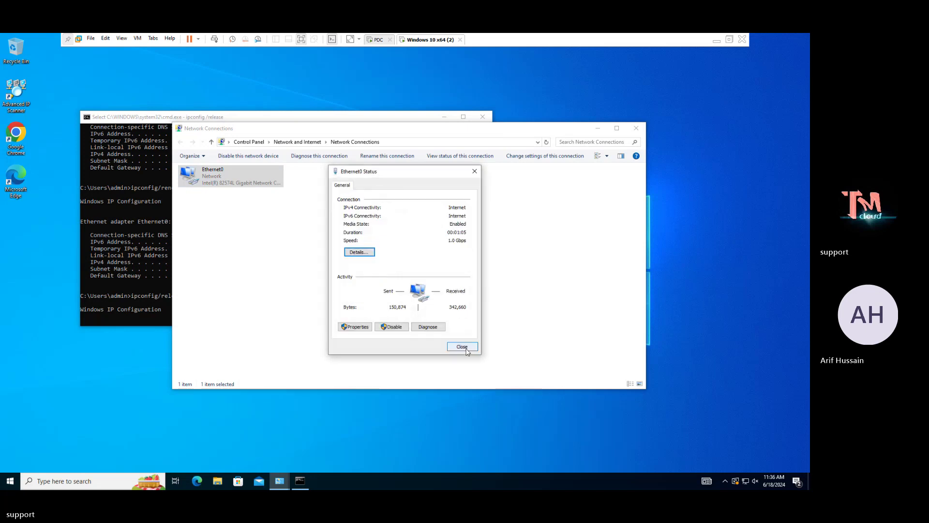
# Check Ethernet0's IPv4 properties for automatic IP and DNS addressing, and close the adapter's dialogs.
pyautogui.click(358, 326)
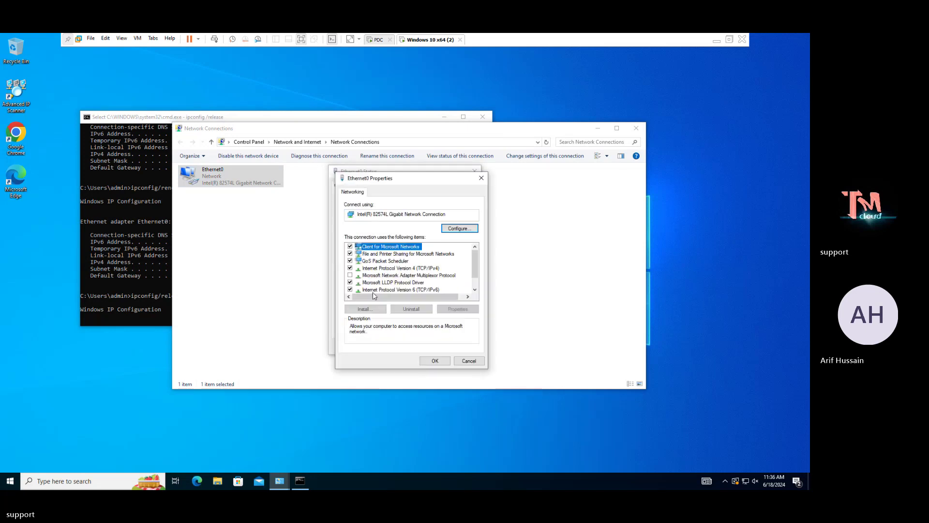
pyautogui.doubleClick(421, 269)
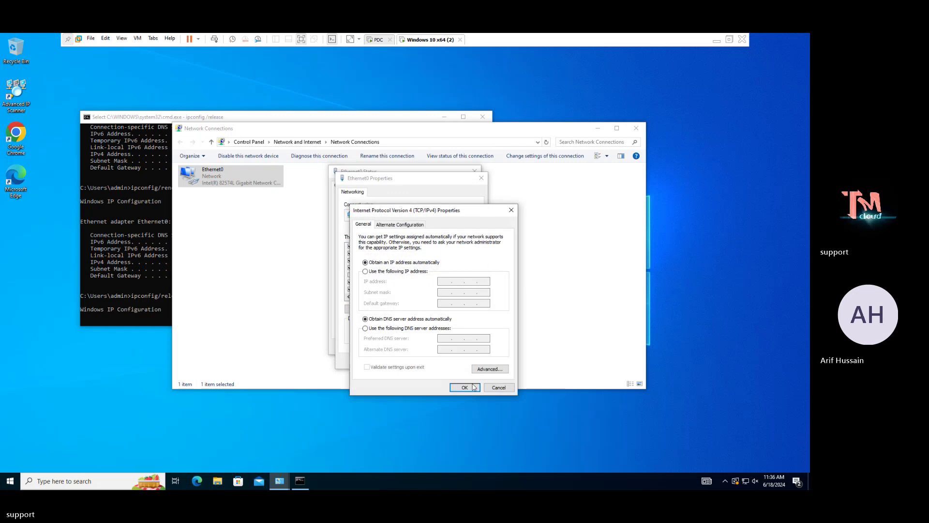
pyautogui.click(464, 387)
pyautogui.click(429, 364)
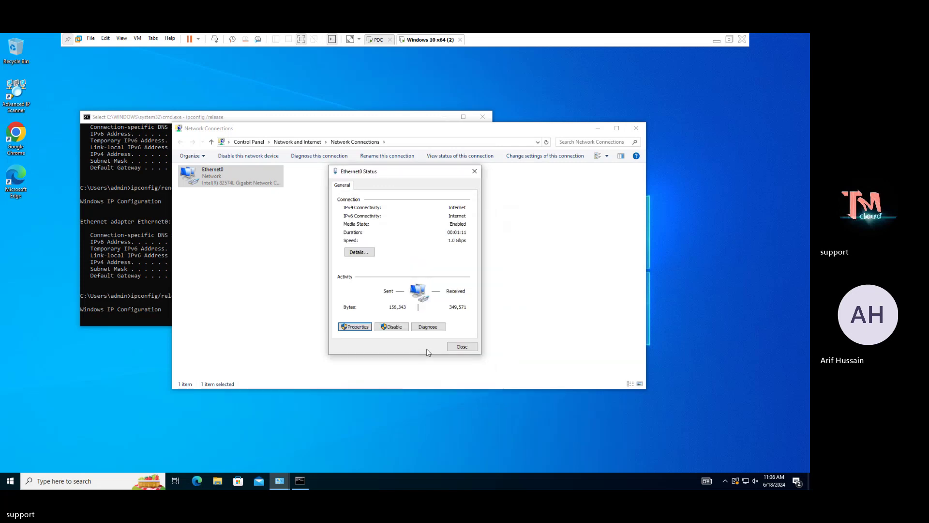
pyautogui.click(458, 349)
# Disable the client's Ethernet0 adapter and enable it again to request a fresh DHCP lease.
pyautogui.rightClick(204, 165)
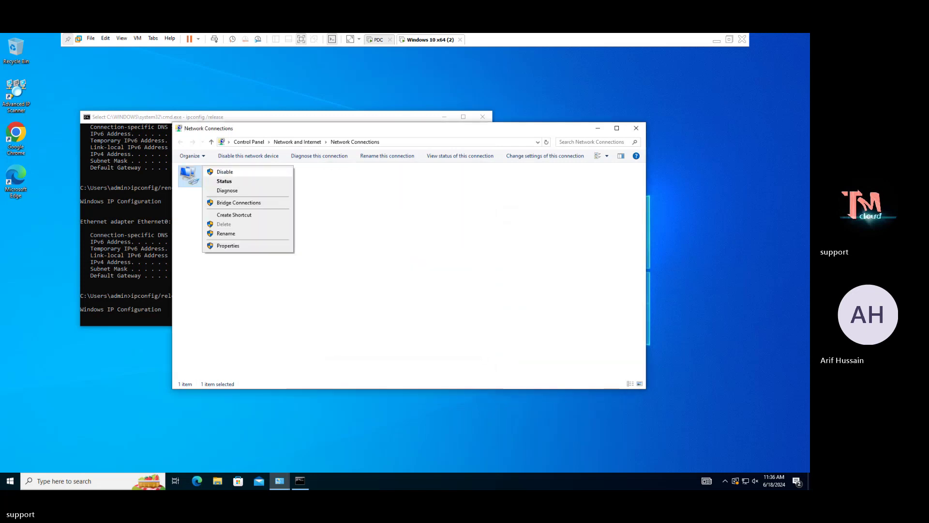
pyautogui.click(220, 170)
pyautogui.rightClick(247, 250)
pyautogui.click(268, 283)
pyautogui.rightClick(217, 173)
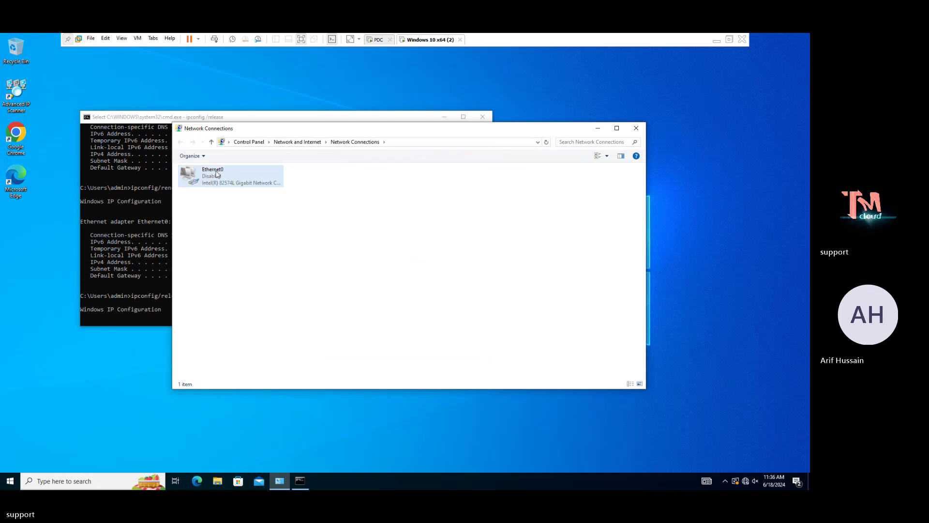
pyautogui.click(238, 177)
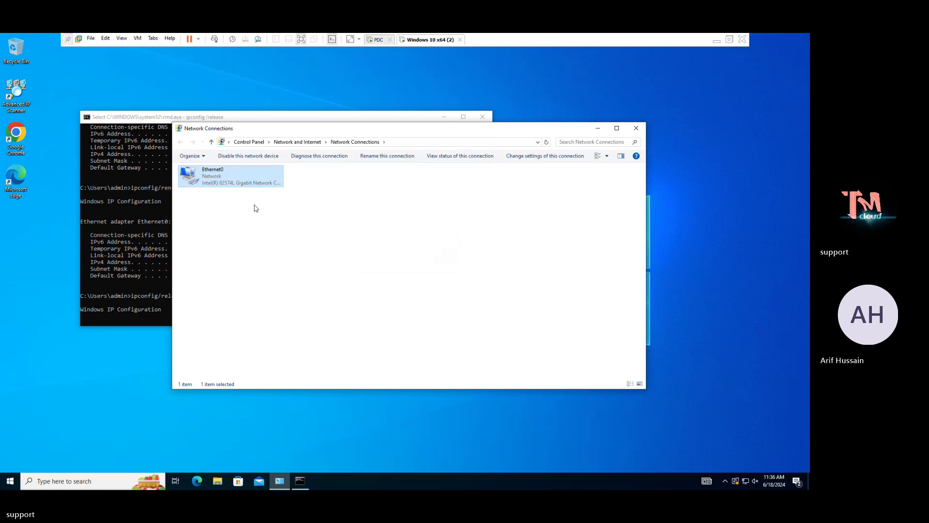
# Examine the leased address and DHCP server in Ethernet0's connection details, and return to the Command Prompt.
pyautogui.rightClick(220, 178)
pyautogui.click(245, 190)
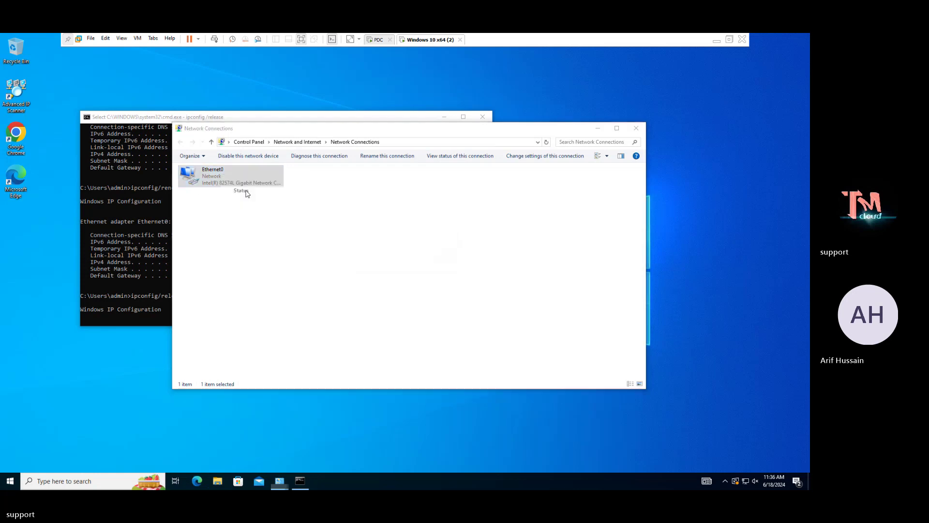
pyautogui.click(359, 252)
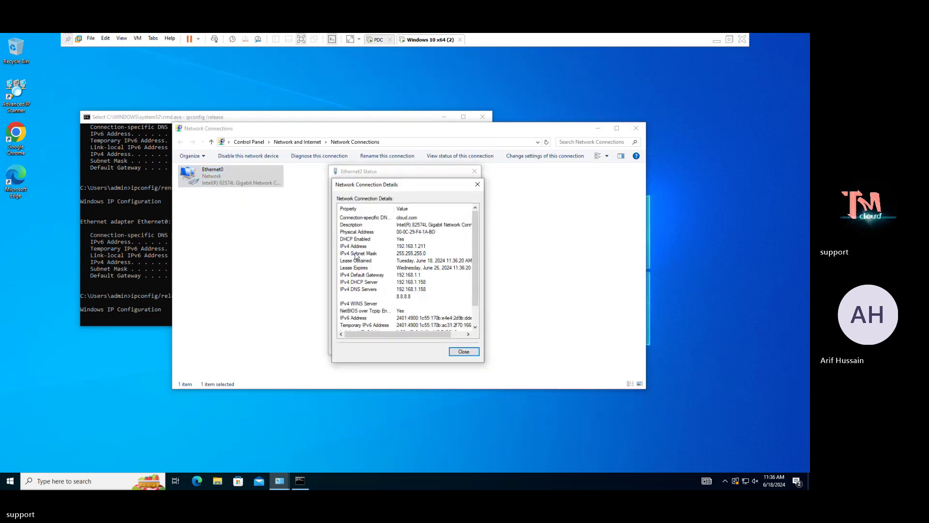
pyautogui.click(123, 275)
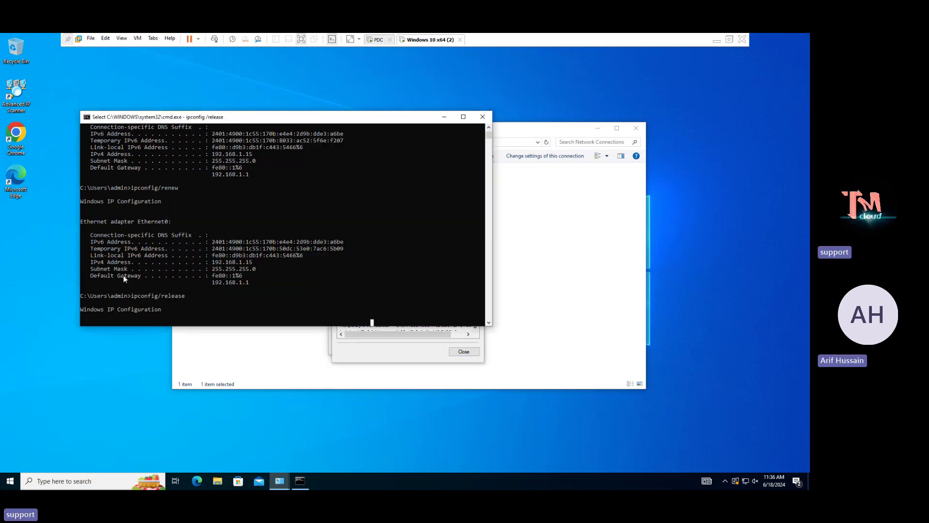
# Examine the IPv4 address, default gateway, DHCP server, DNS servers and physical address in Ethernet0's connection details, glancing at the PDC's DHCP console.
pyautogui.click(399, 344)
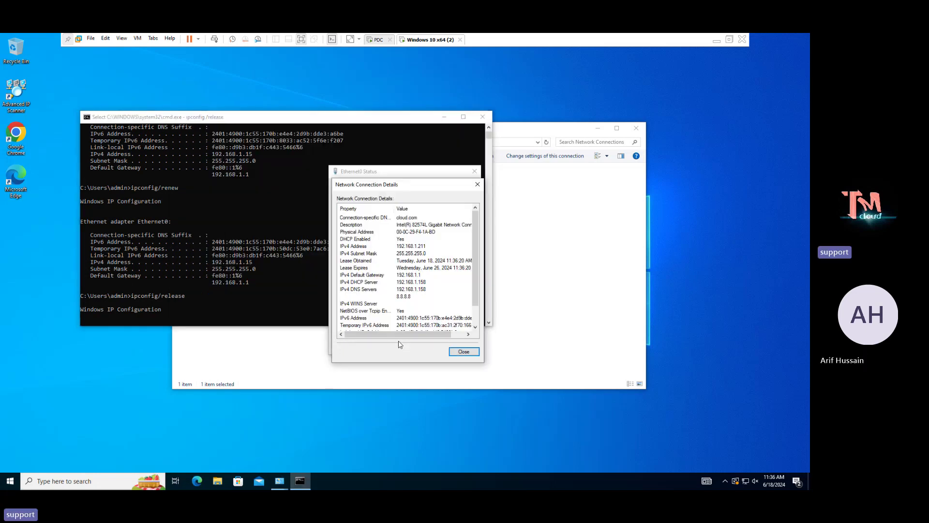
pyautogui.click(420, 246)
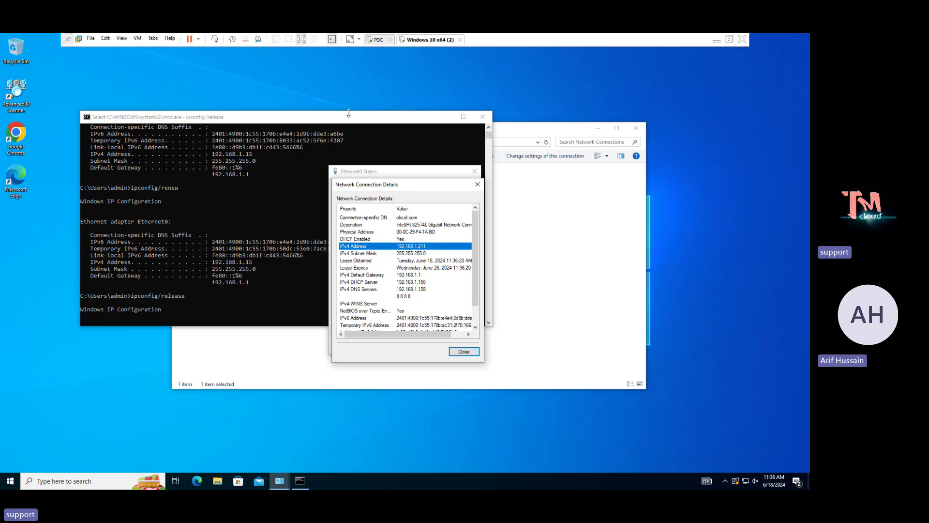
pyautogui.click(411, 276)
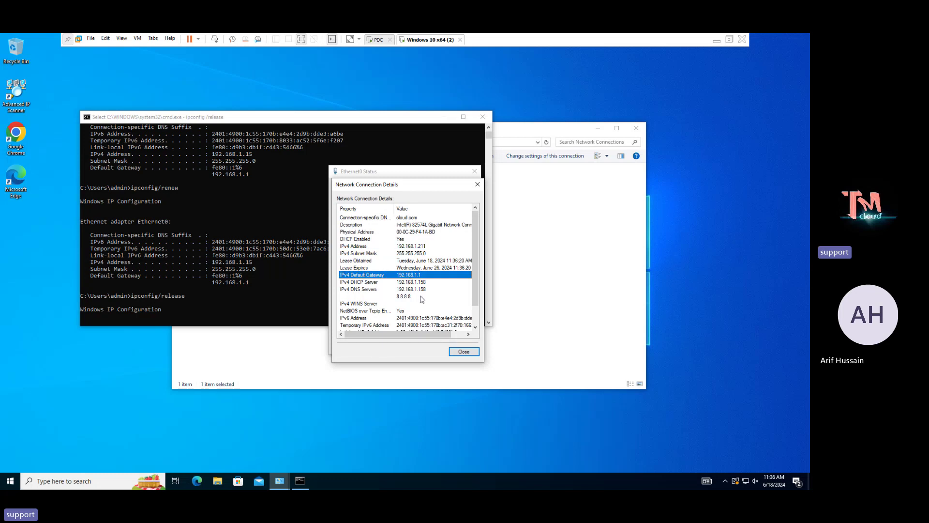
pyautogui.click(424, 282)
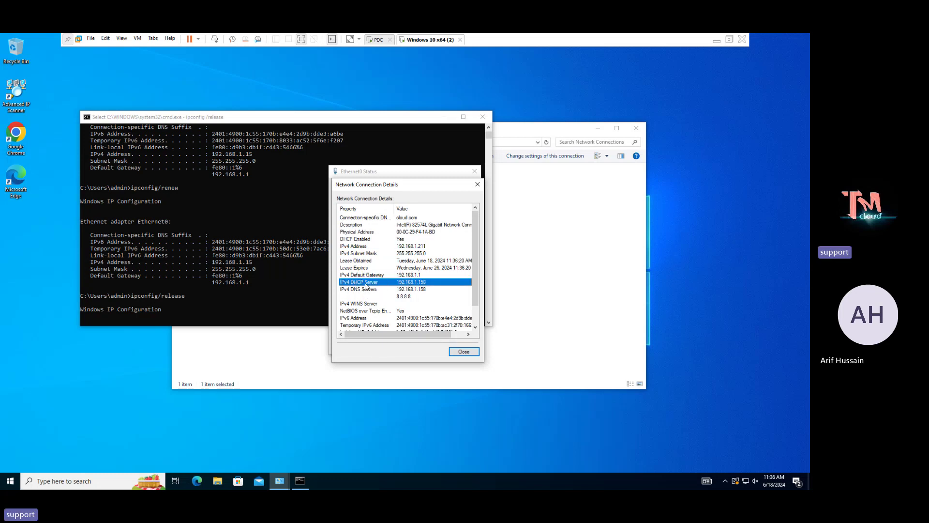
pyautogui.click(414, 290)
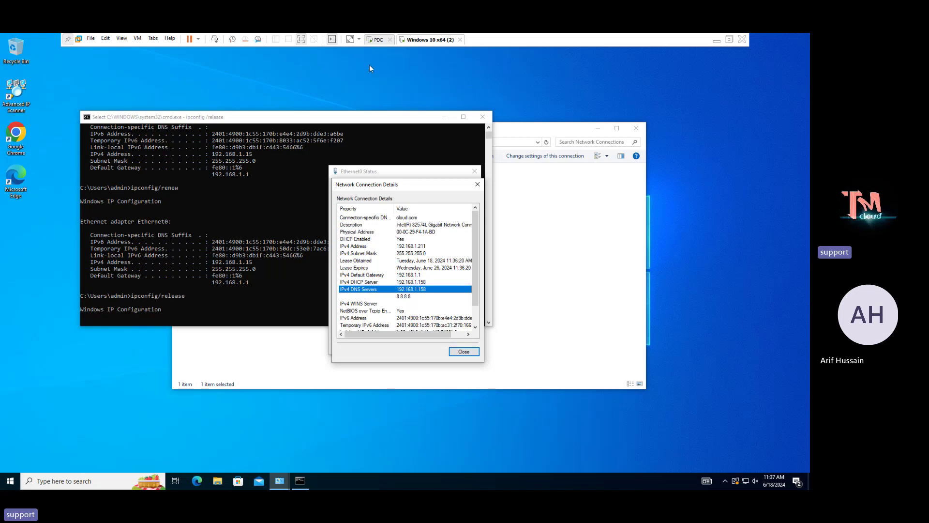
pyautogui.click(376, 40)
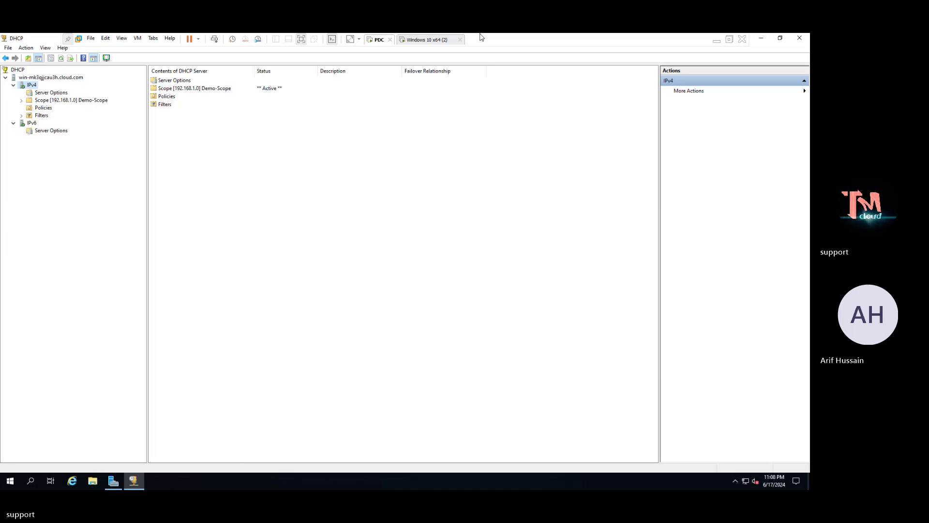
pyautogui.click(417, 39)
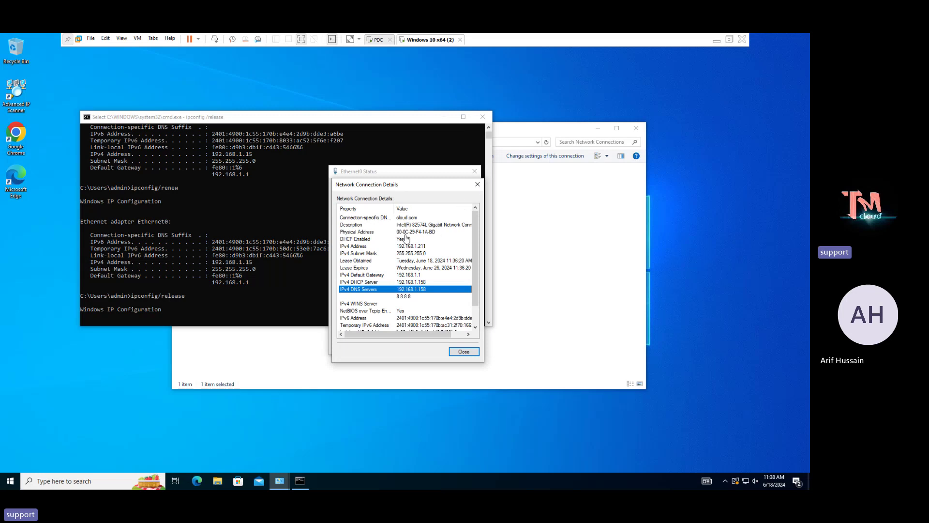
pyautogui.click(424, 233)
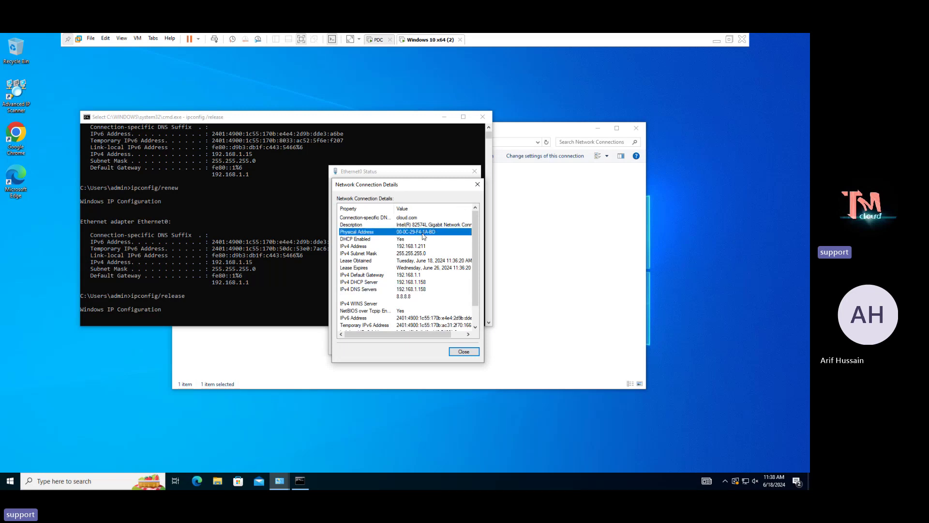
# Open a second Command Prompt on the client, run getmac, and copy the adapter's physical address.
pyautogui.click(250, 292)
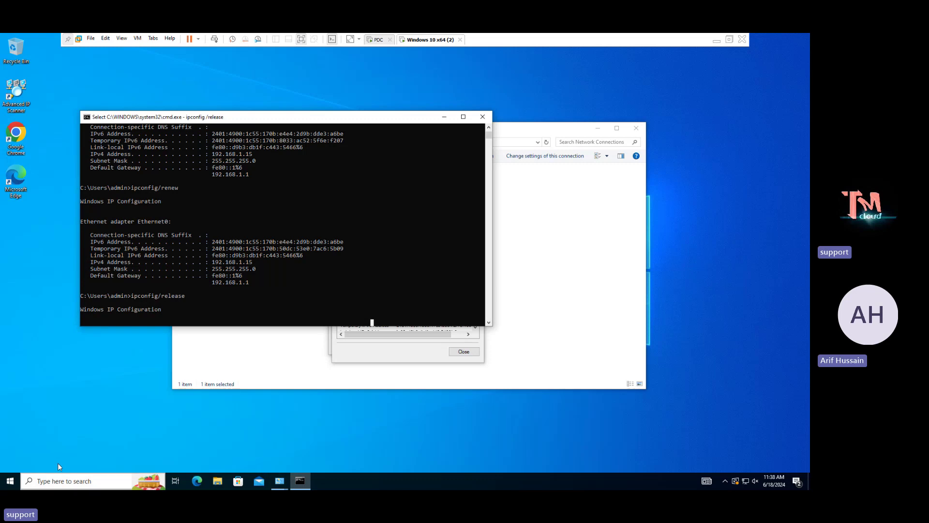
pyautogui.rightClick(10, 480)
pyautogui.click(46, 435)
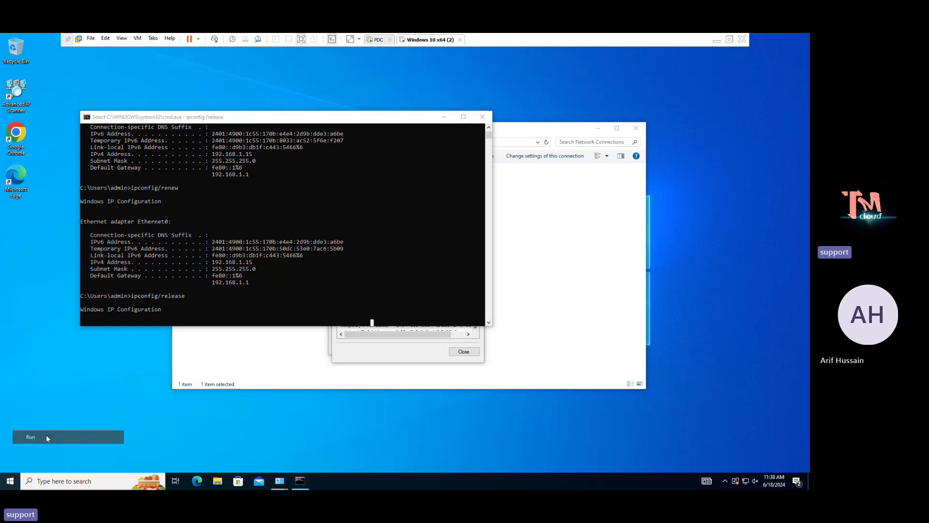
pyautogui.press('Return')
pyautogui.write('get')
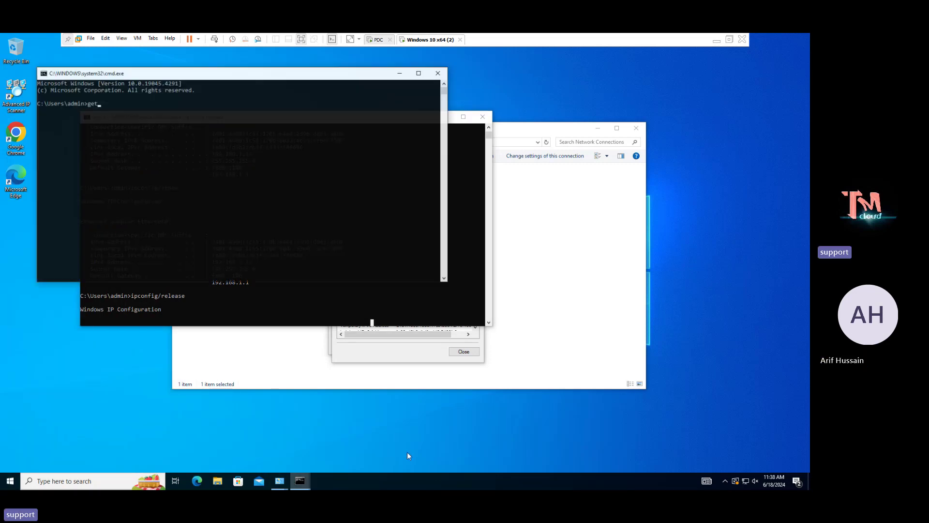
pyautogui.write('mac')
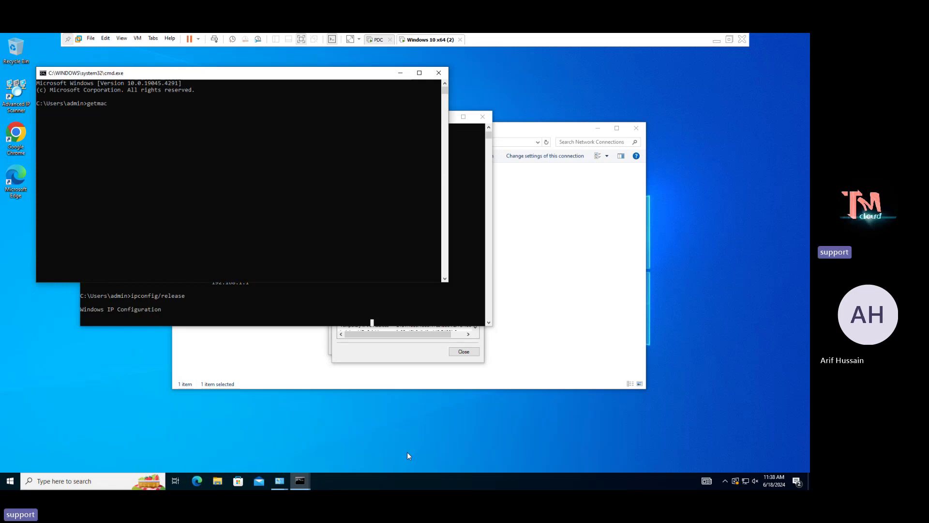
pyautogui.press('Return')
pyautogui.moveTo(97, 129); pyautogui.dragTo(53, 136)
pyautogui.click(38, 132)
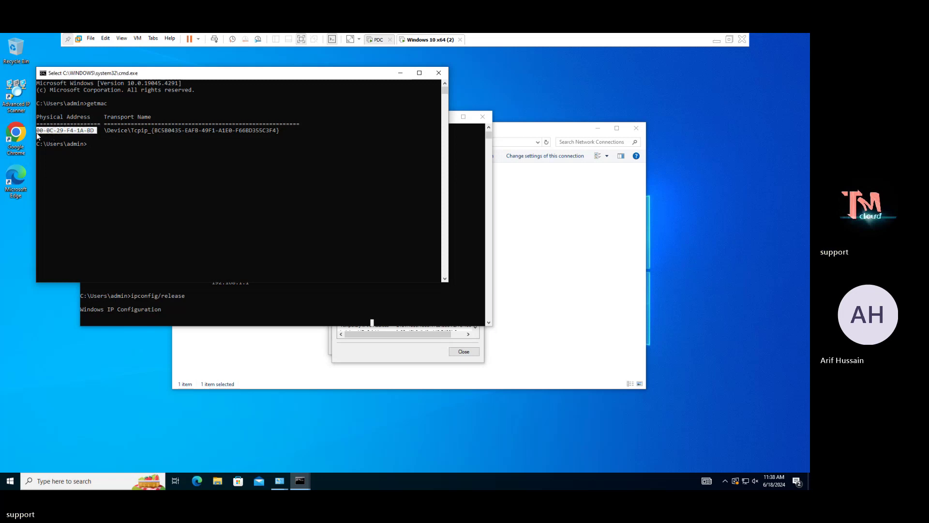
pyautogui.click(45, 131)
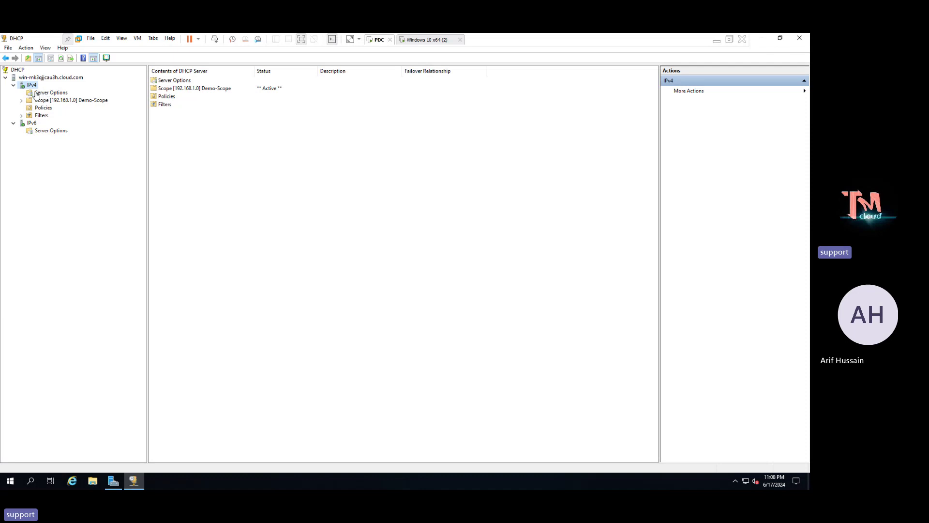
# Add reservation Test-Reserve to Demo-Scope on the PDC for 192.168.1.205 with MAC address 00-0C-29-F4-1A-BD, and return to the Windows 10 client.
pyautogui.rightClick(34, 87)
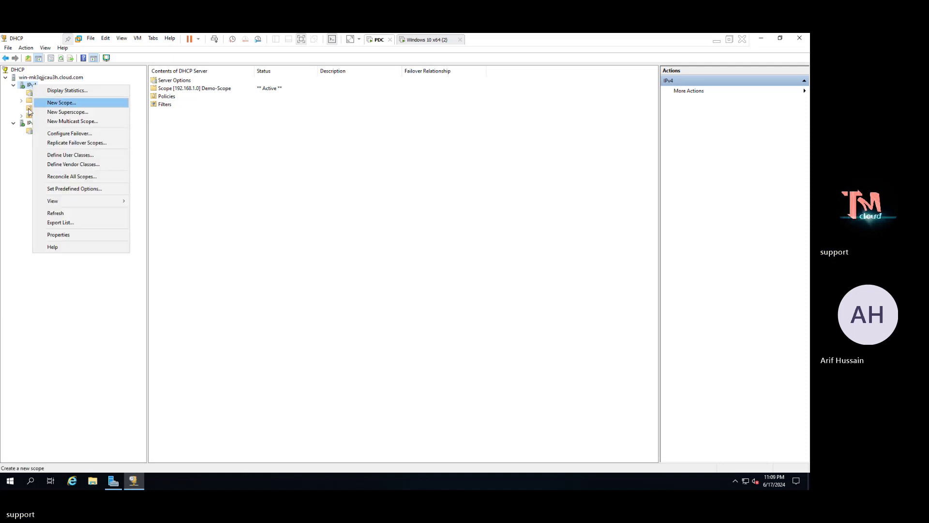
pyautogui.click(21, 100)
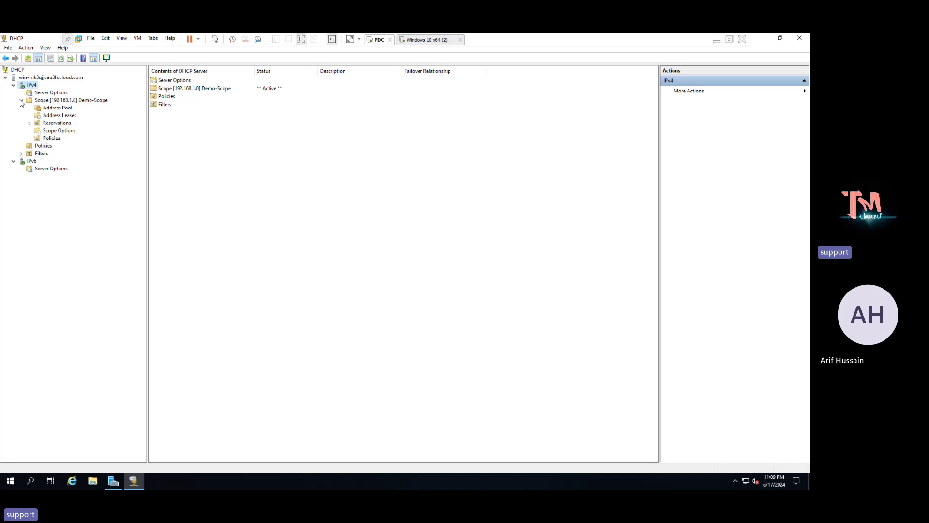
pyautogui.click(51, 124)
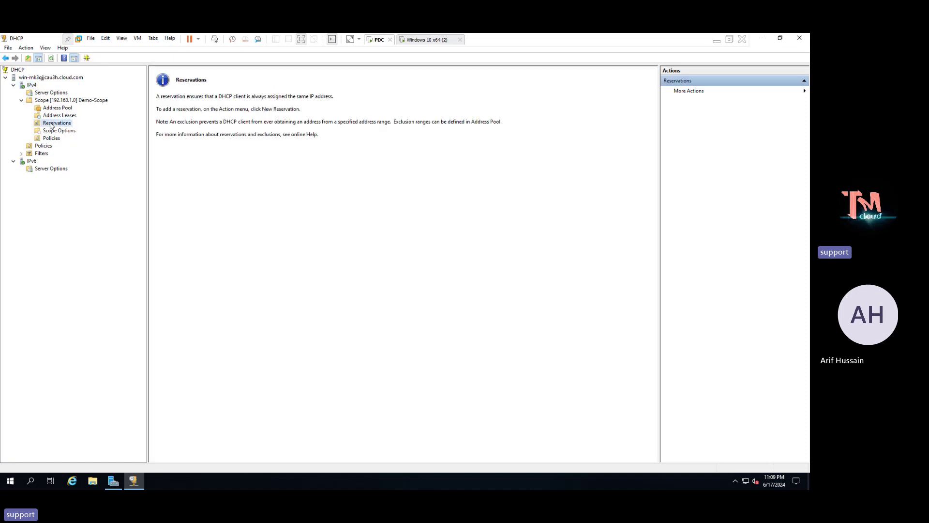
pyautogui.rightClick(51, 125)
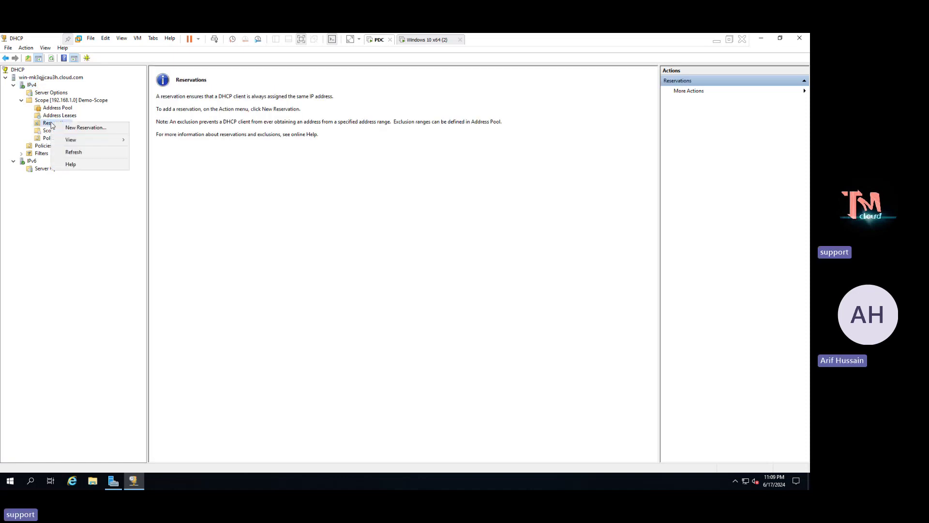
pyautogui.click(77, 128)
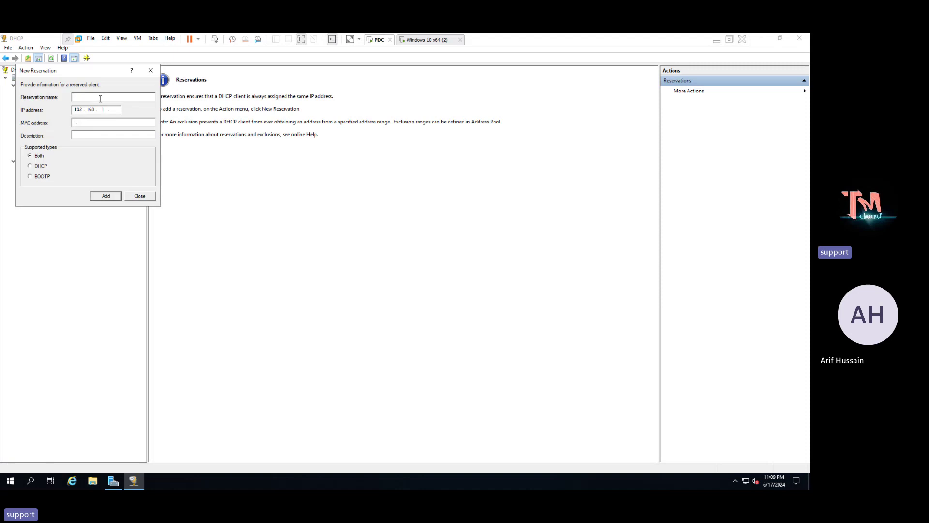
pyautogui.write('Test-Reserve')
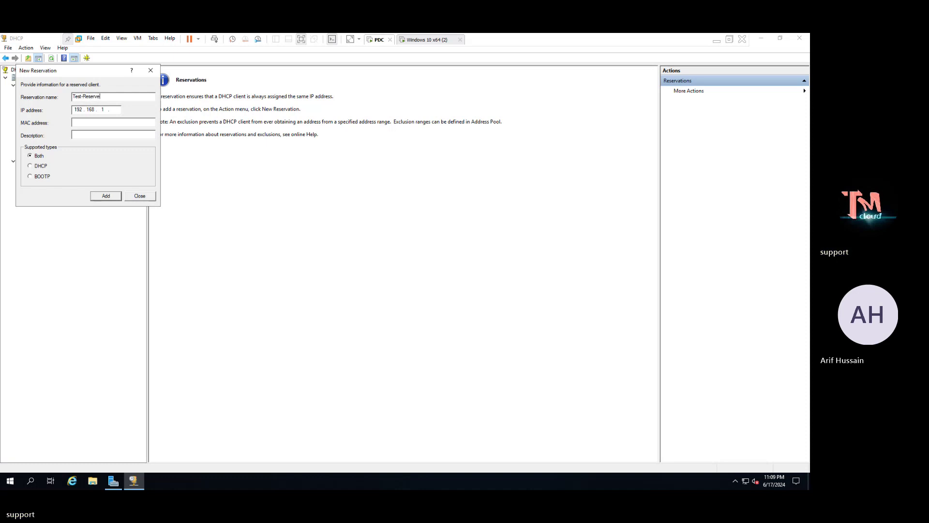
pyautogui.click(114, 109)
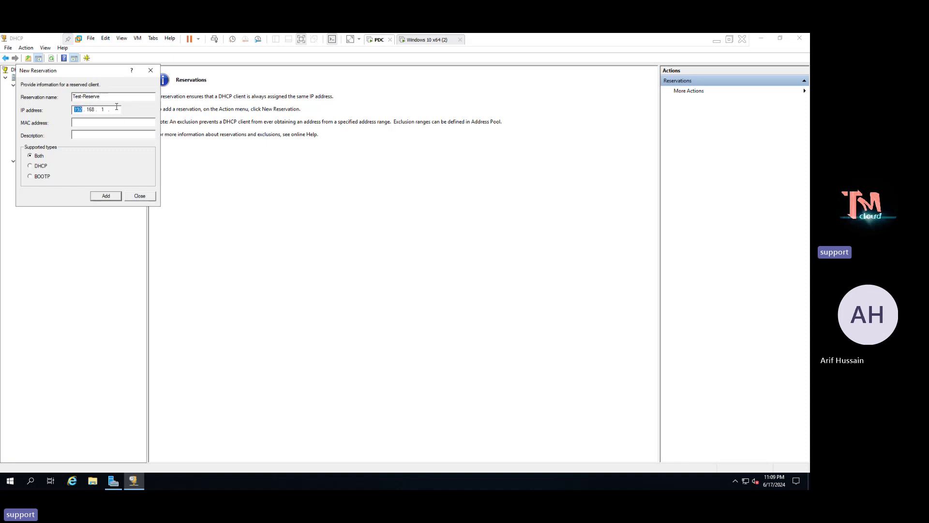
pyautogui.write('205')
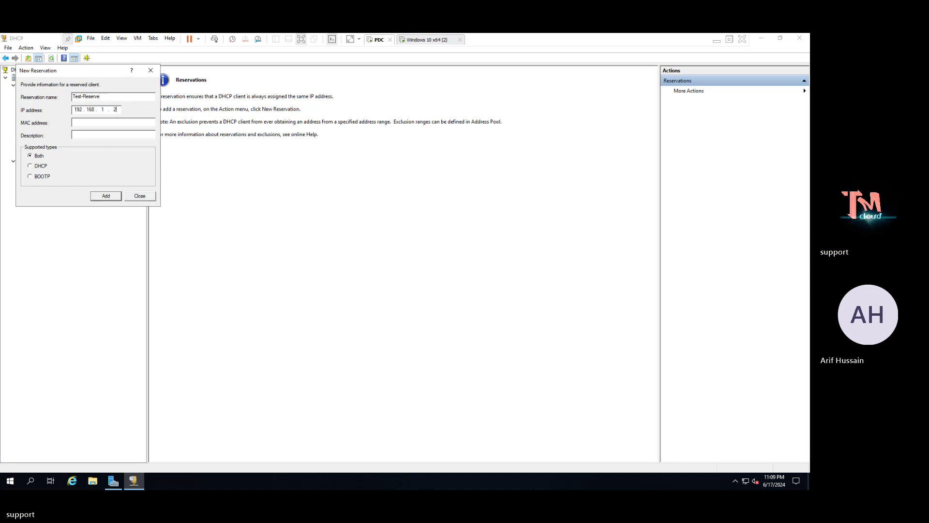
pyautogui.click(93, 122)
pyautogui.write('00-0C-29-F4-1A-BD')
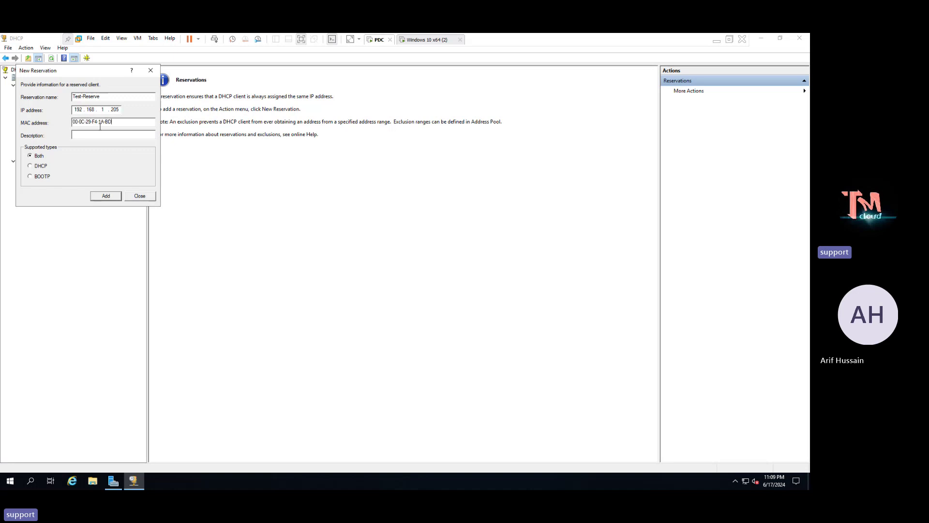
pyautogui.click(105, 197)
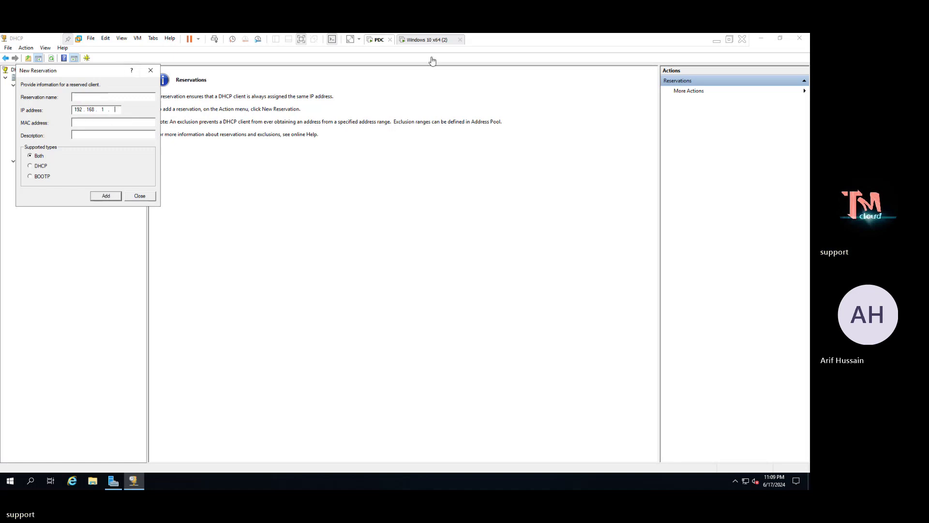
pyautogui.click(422, 41)
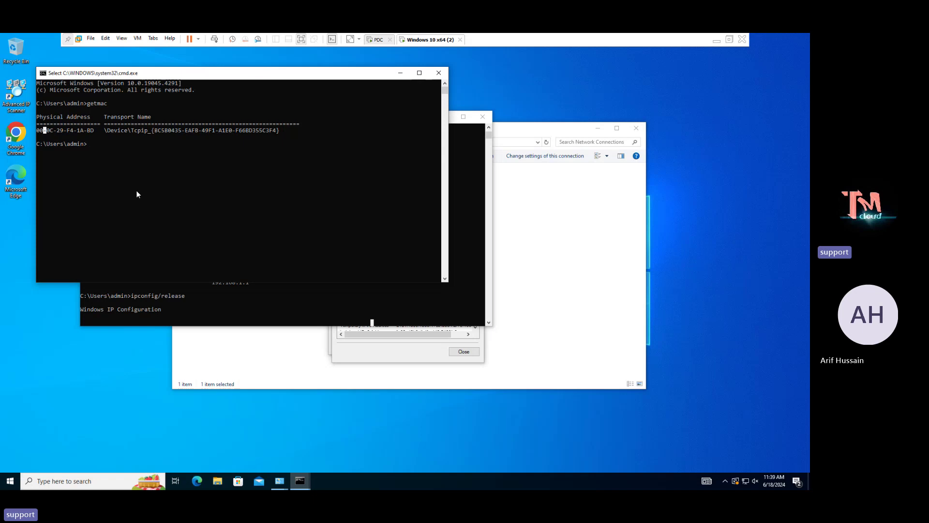
pyautogui.write('getmac')
pyautogui.press('BackSpace')
pyautogui.press('BackSpace')
pyautogui.press('BackSpace')
pyautogui.press('BackSpace')
pyautogui.press('BackSpace')
pyautogui.press('BackSpace')
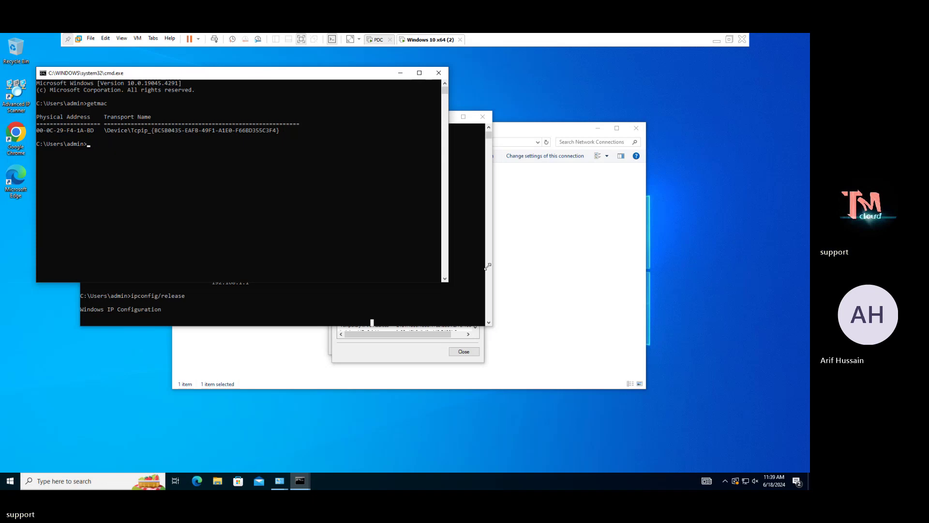
# Disable and re-enable the client's Ethernet0 adapter, and allow the PC to be discoverable on the network.
pyautogui.click(551, 288)
pyautogui.rightClick(224, 184)
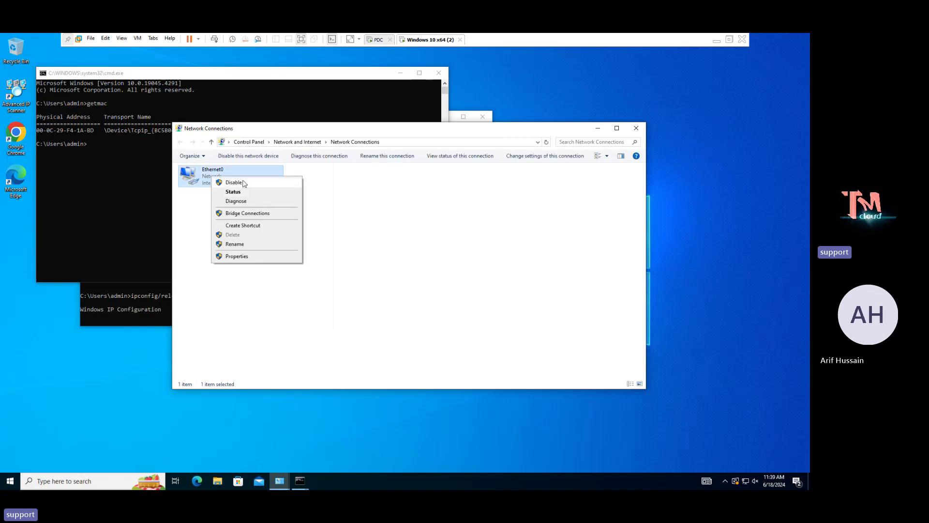
pyautogui.click(227, 183)
pyautogui.rightClick(218, 188)
pyautogui.rightClick(217, 173)
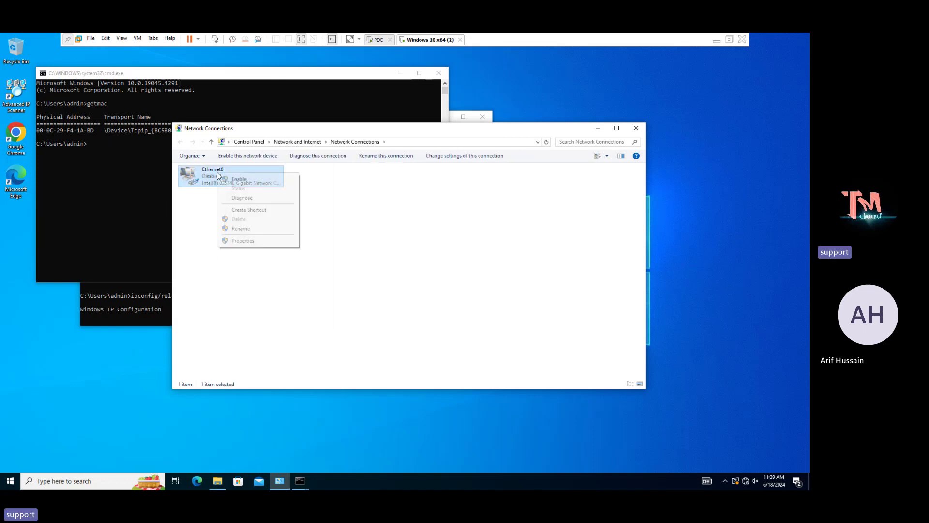
pyautogui.click(240, 177)
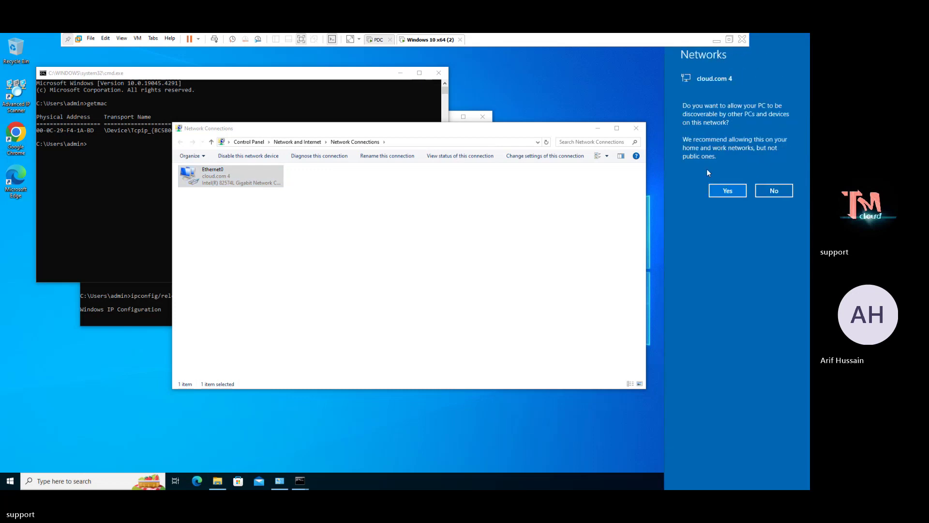
pyautogui.click(719, 190)
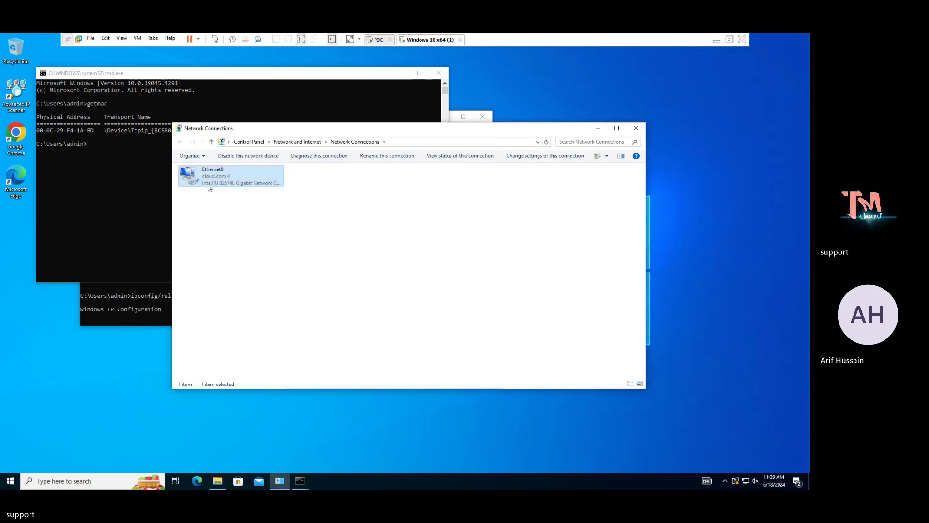
# Close the stale connection details, reopen them from Ethernet0's status, and check the newly leased IPv4 address.
pyautogui.rightClick(207, 183)
pyautogui.click(229, 199)
pyautogui.click(352, 274)
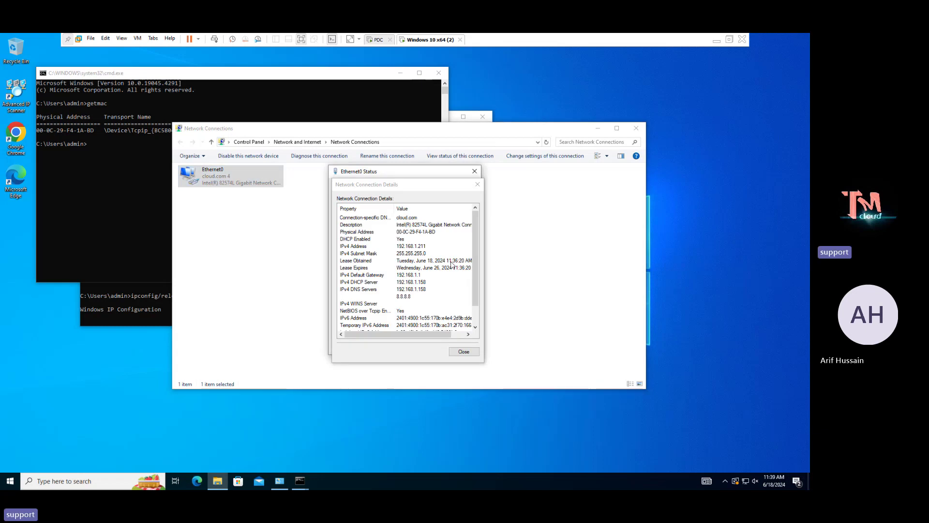
pyautogui.click(462, 350)
pyautogui.rightClick(219, 181)
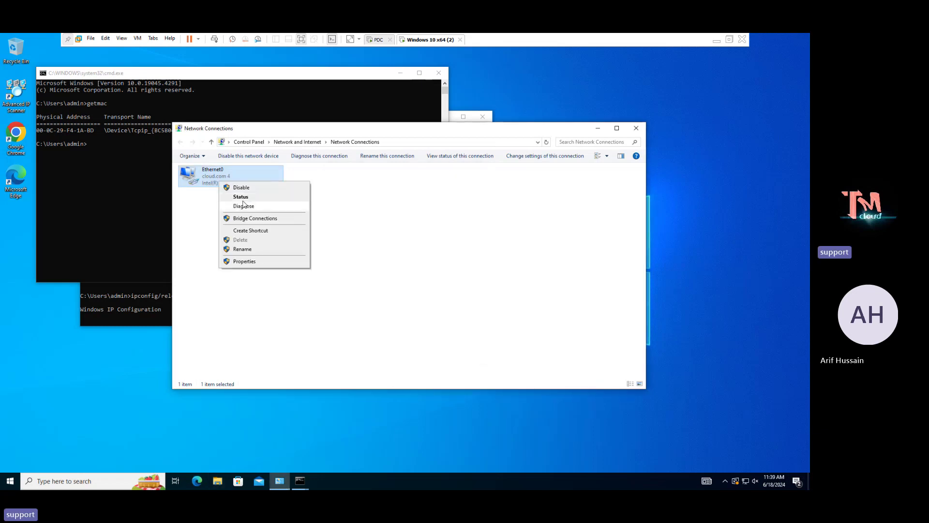
pyautogui.click(241, 197)
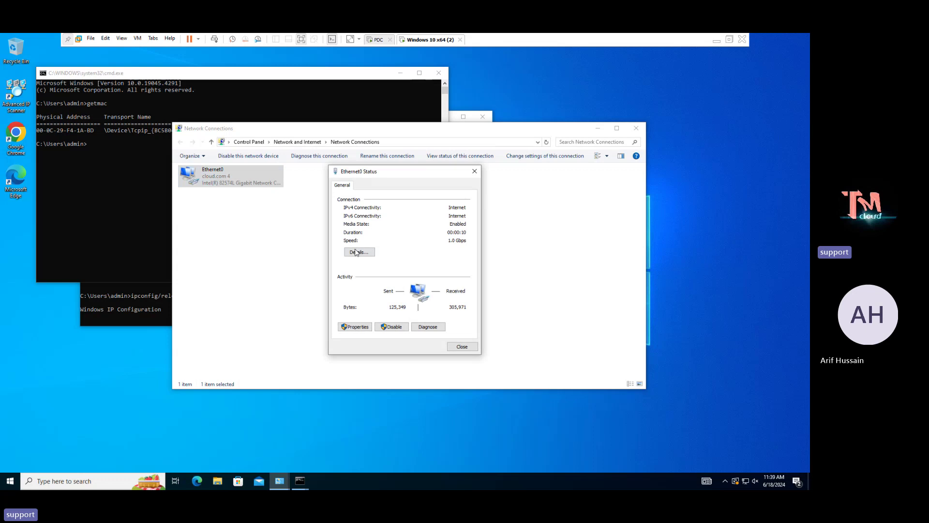
pyautogui.click(358, 252)
pyautogui.click(432, 245)
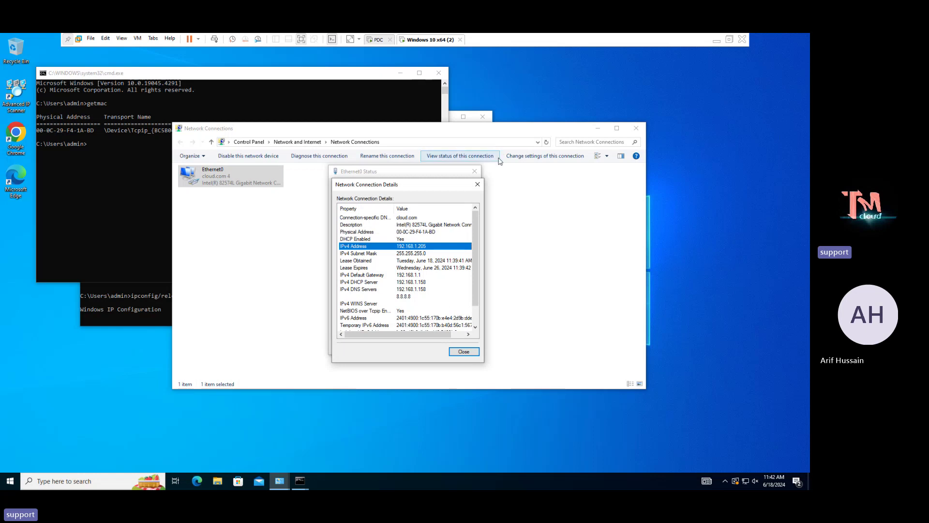
# Close Ethernet0's connection details and status dialogs along with the Network Connections window.
pyautogui.click(477, 184)
pyautogui.click(475, 172)
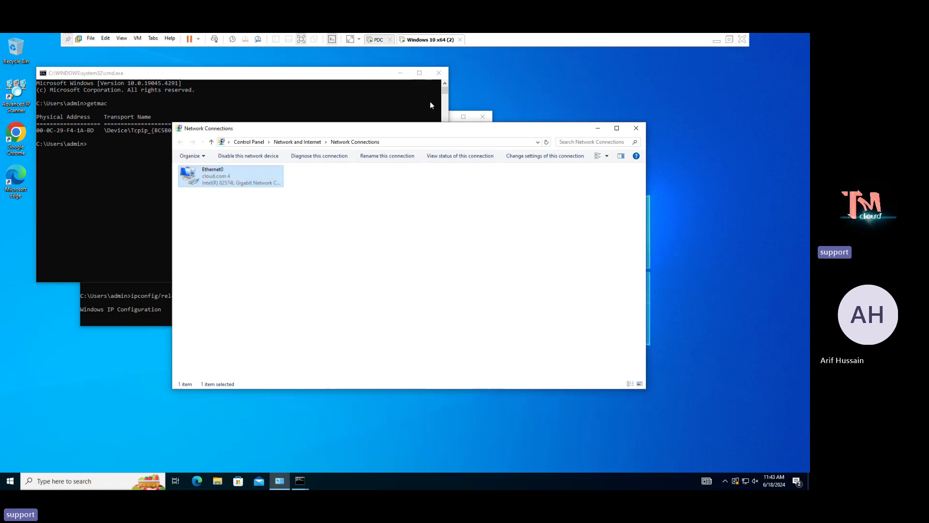
pyautogui.click(637, 128)
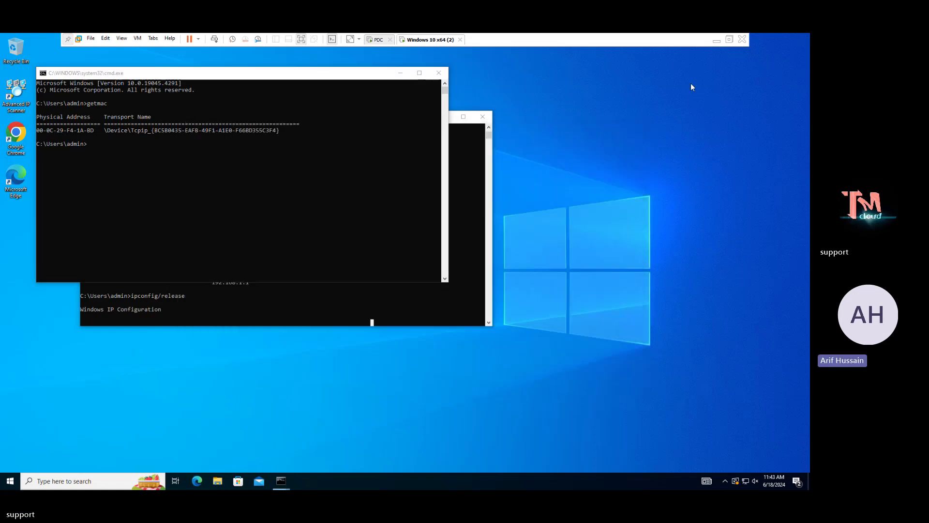
# Minimize the virtual machine window, switch from the Paint drawing to the Teams meeting, and leave the meeting.
pyautogui.click(716, 40)
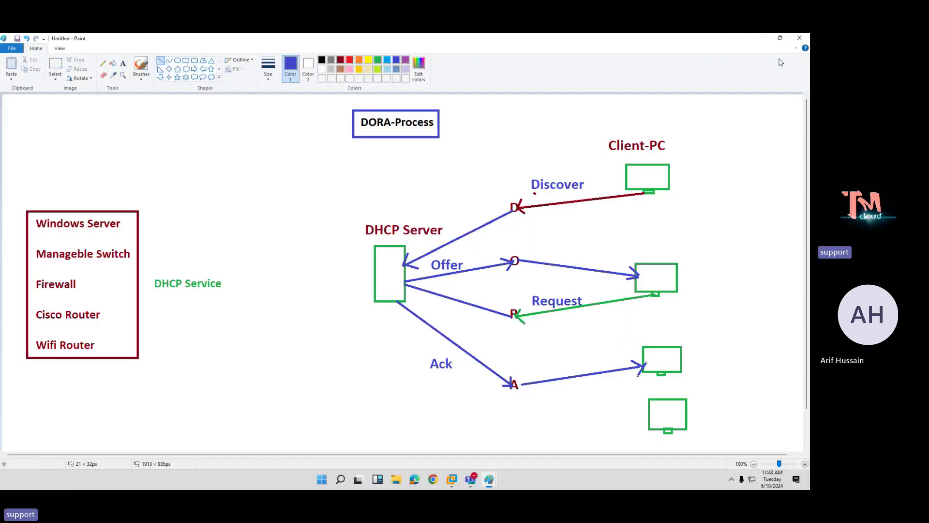
pyautogui.click(804, 47)
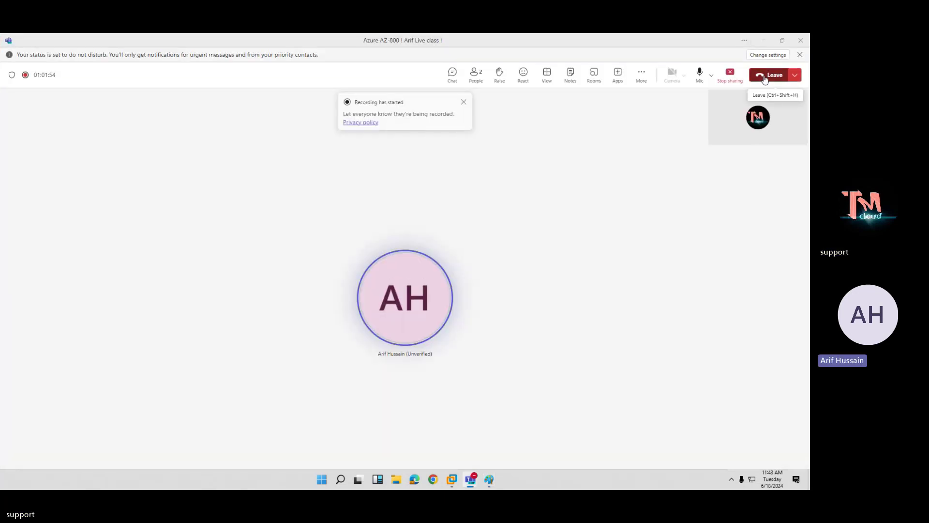
pyautogui.click(764, 77)
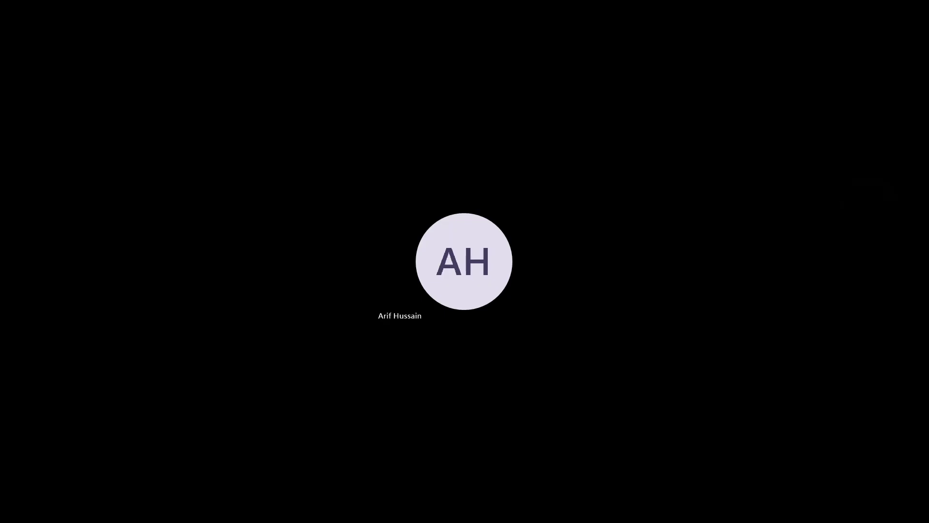